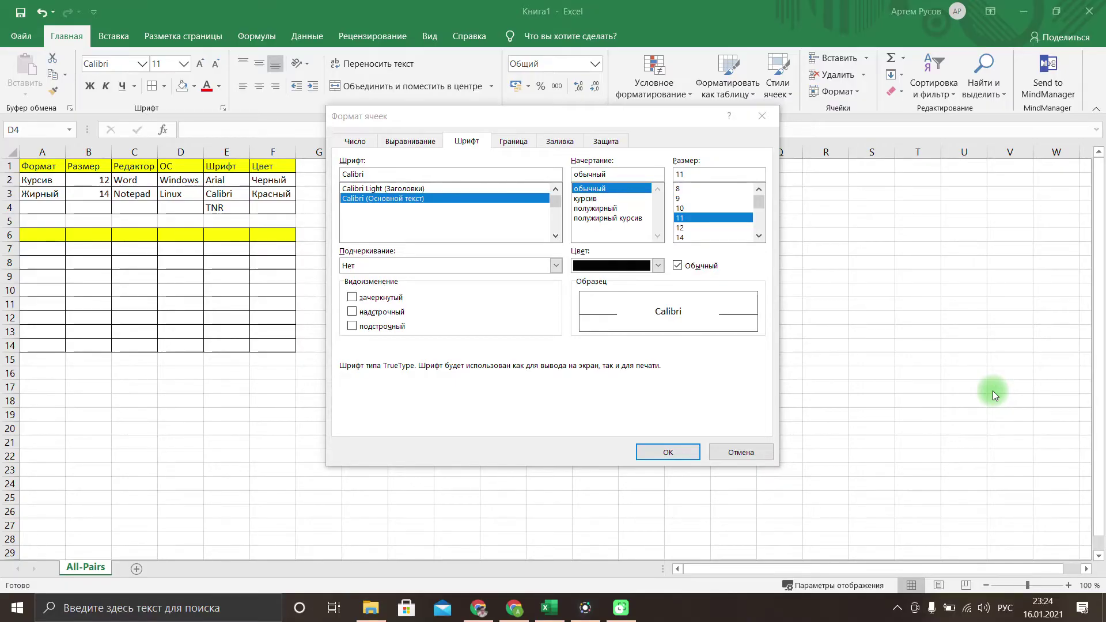
Step: Look through the available fonts in the Format Cells dialog, and close it without applying anything
left_click(797, 548)
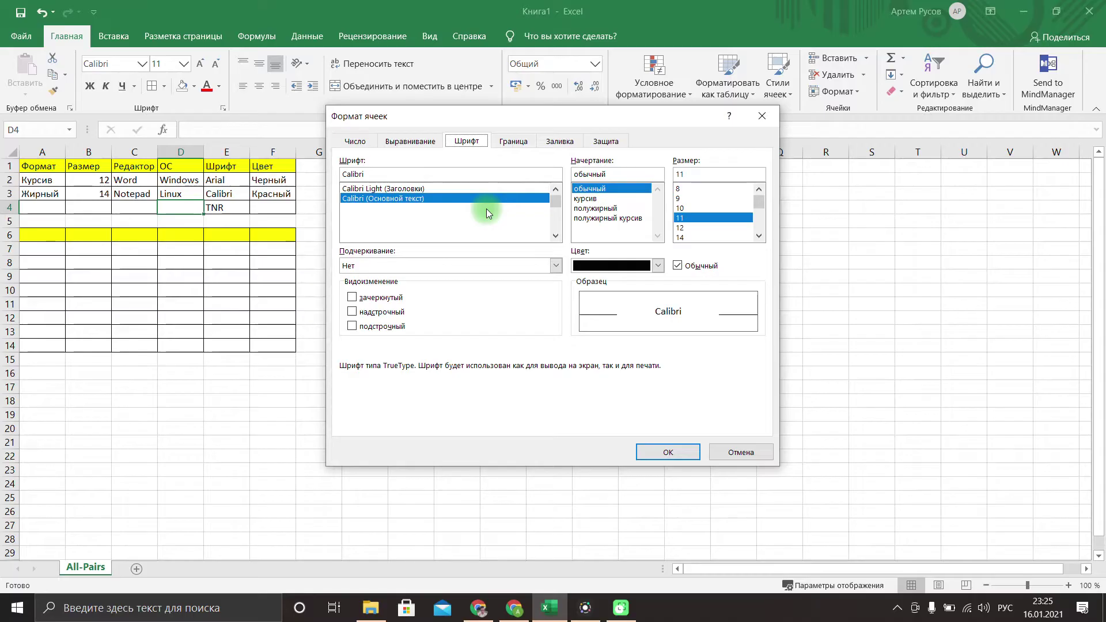
mouse_move(556, 210)
left_mouse_down()
mouse_move(555, 221)
mouse_move(554, 199)
left_mouse_up()
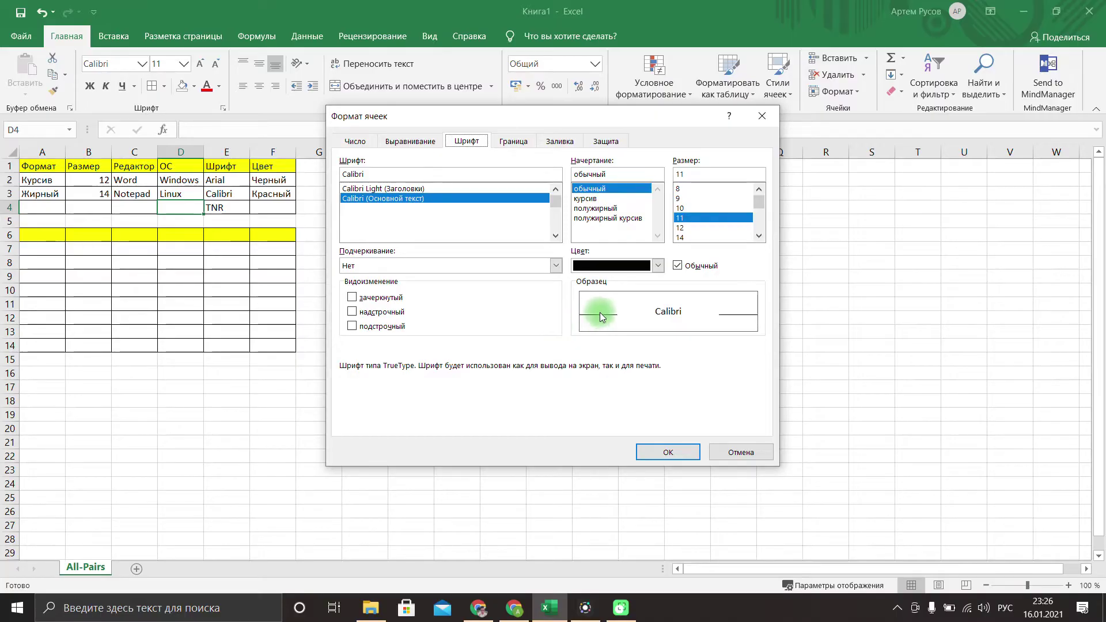
scroll(396, 213, "up", 3)
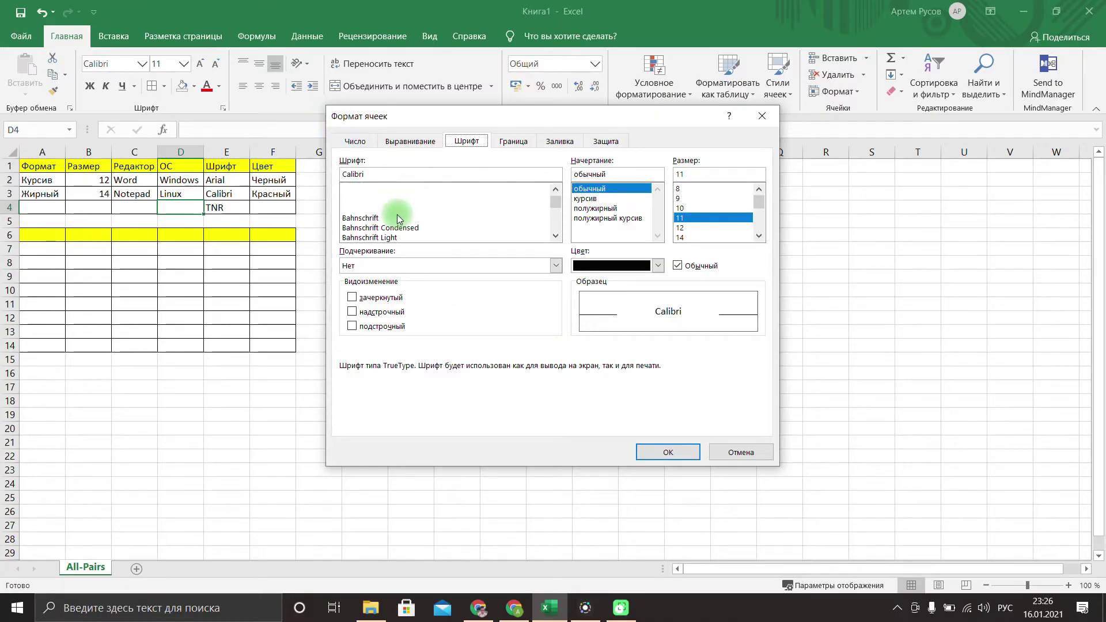
scroll(397, 214, "down", 3)
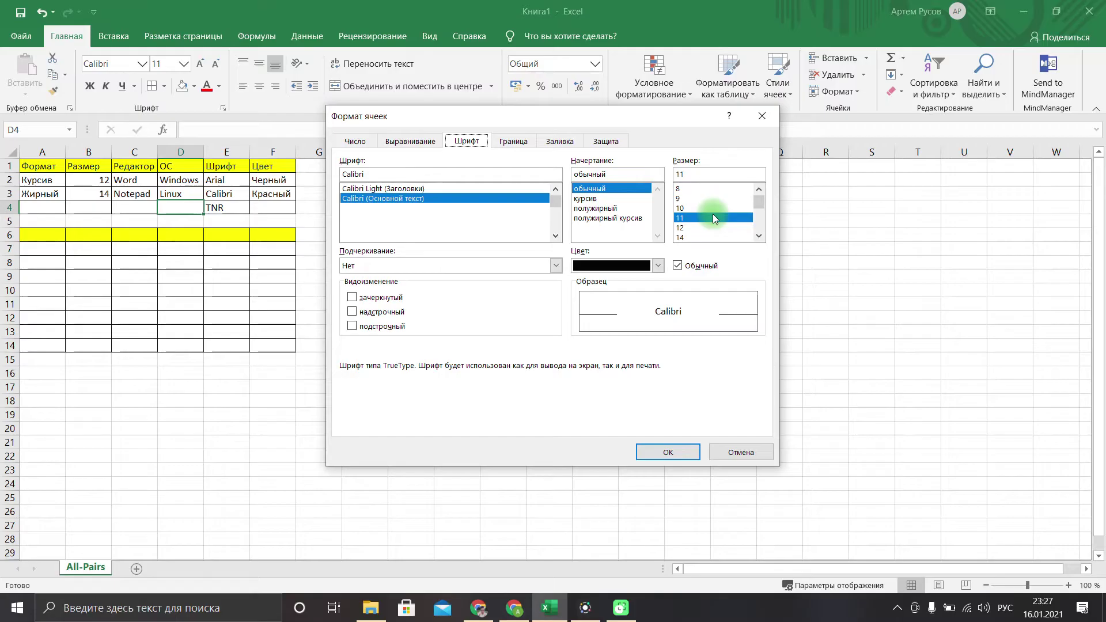
key("Escape")
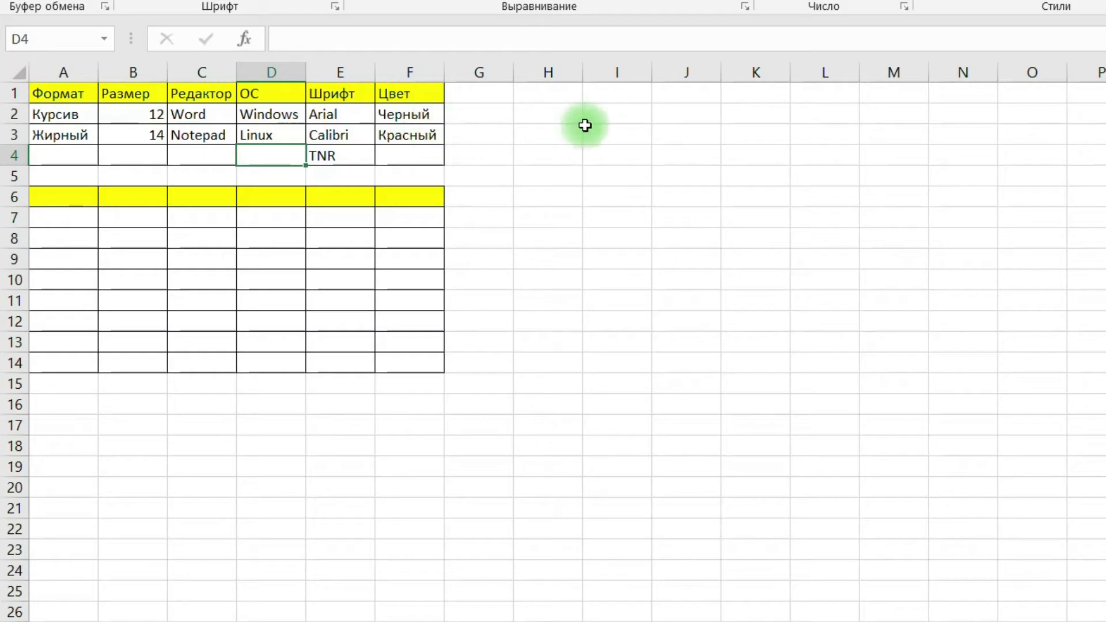
Step: Calculate the total number of parameter combinations in cell H2 with the formula =2*2*2*2*3*2
left_click(560, 115)
type("=")
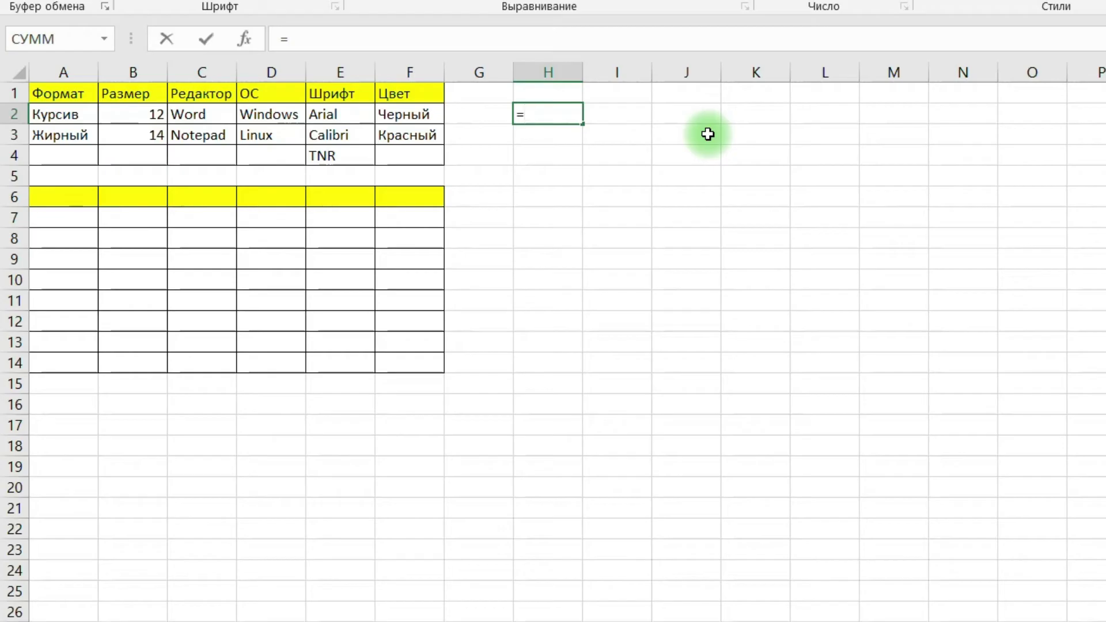
type("2*2*2*2*3*")
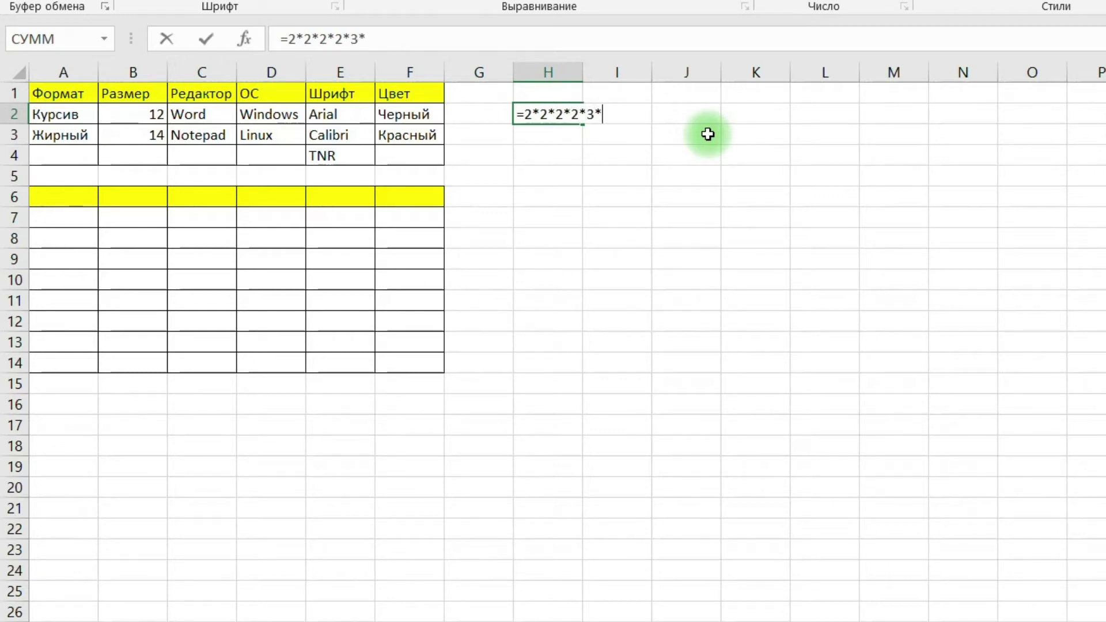
type("2")
key("Return")
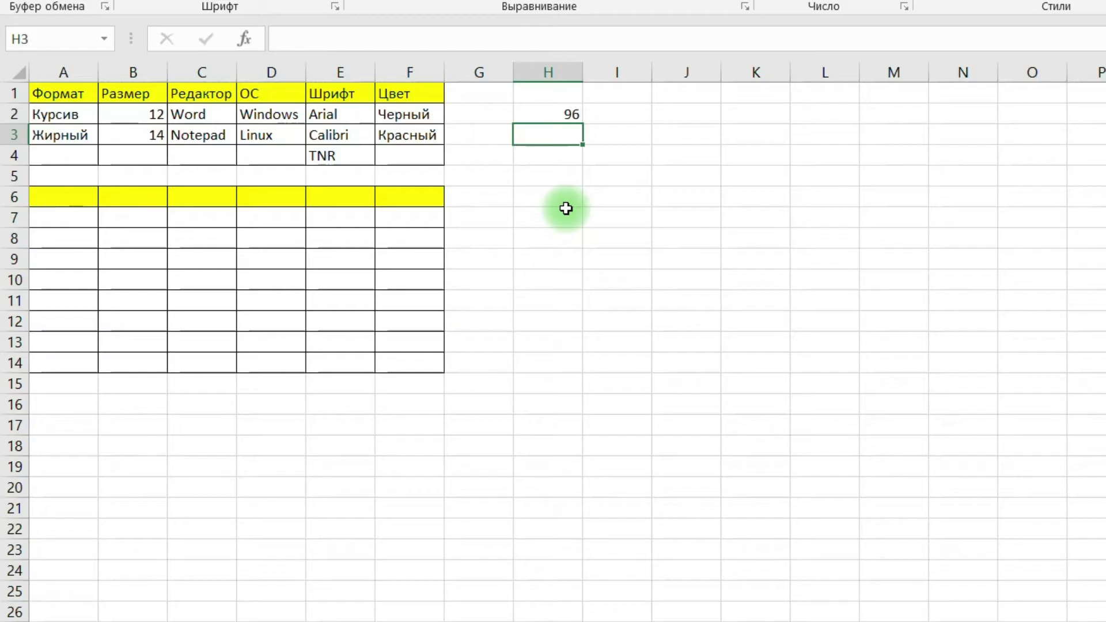
Step: Review the parameter headers in A1:F1 one by one
left_click(504, 196)
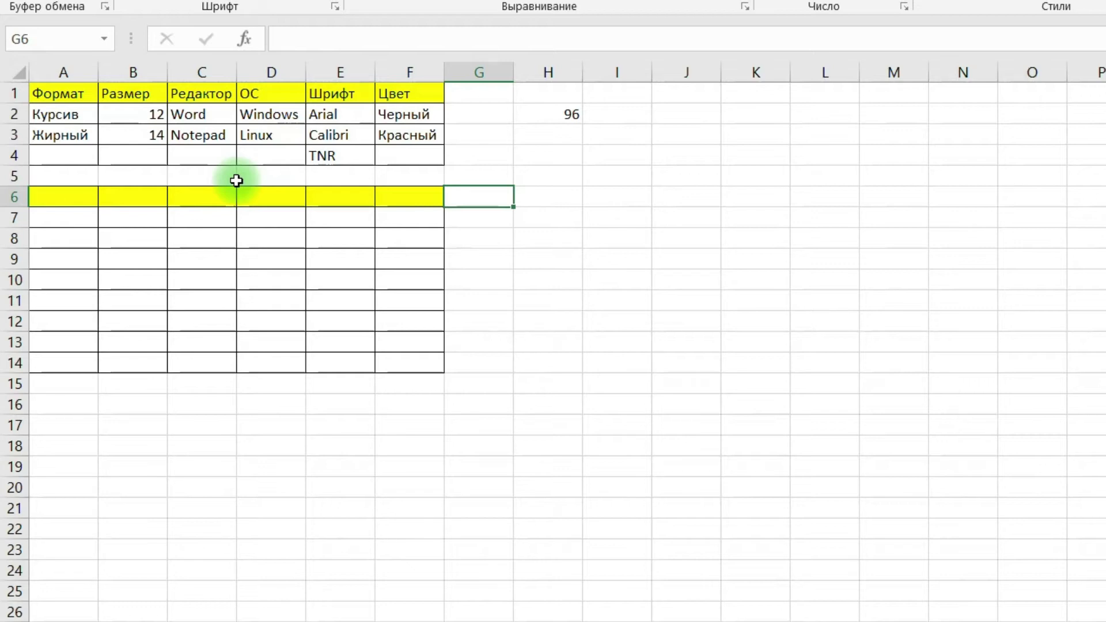
left_click(64, 99)
left_click(152, 98)
left_click(197, 97)
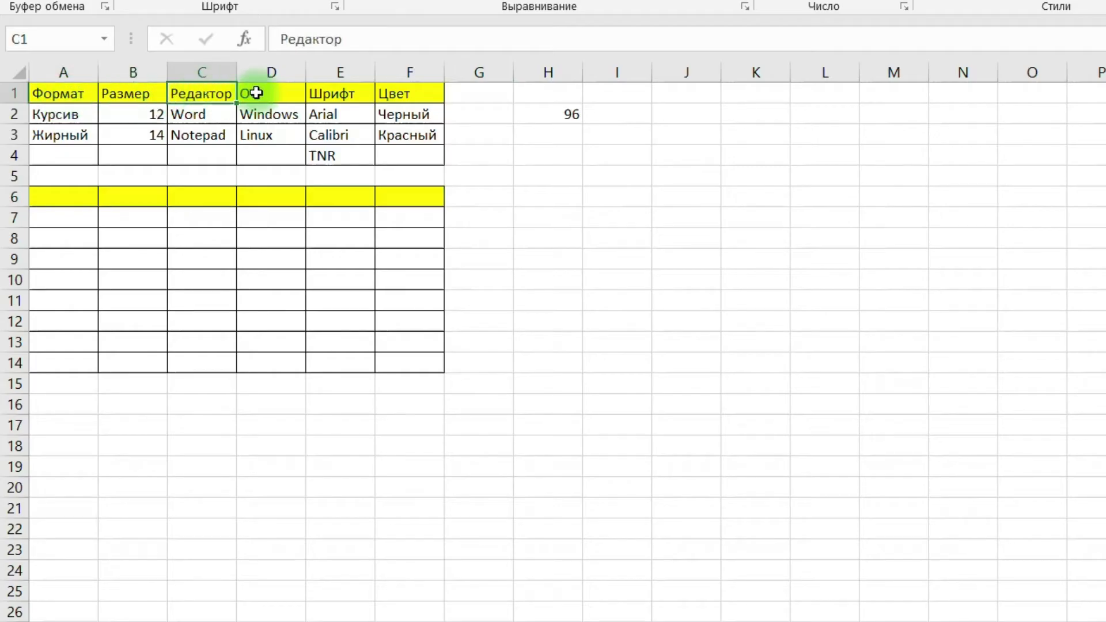
left_click(266, 92)
left_click(338, 93)
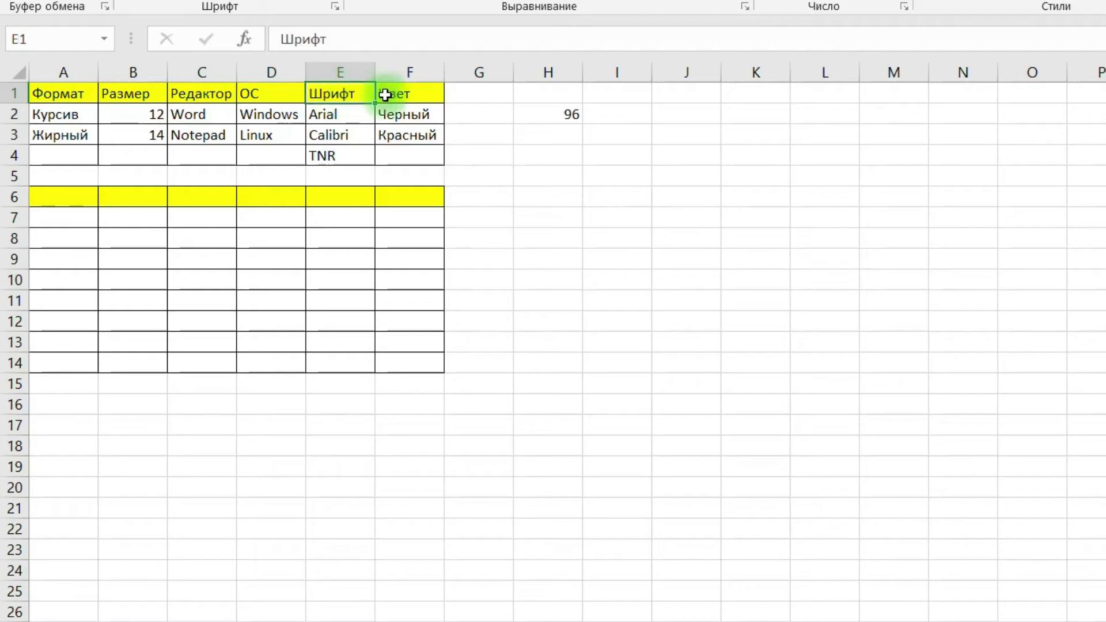
left_click(394, 95)
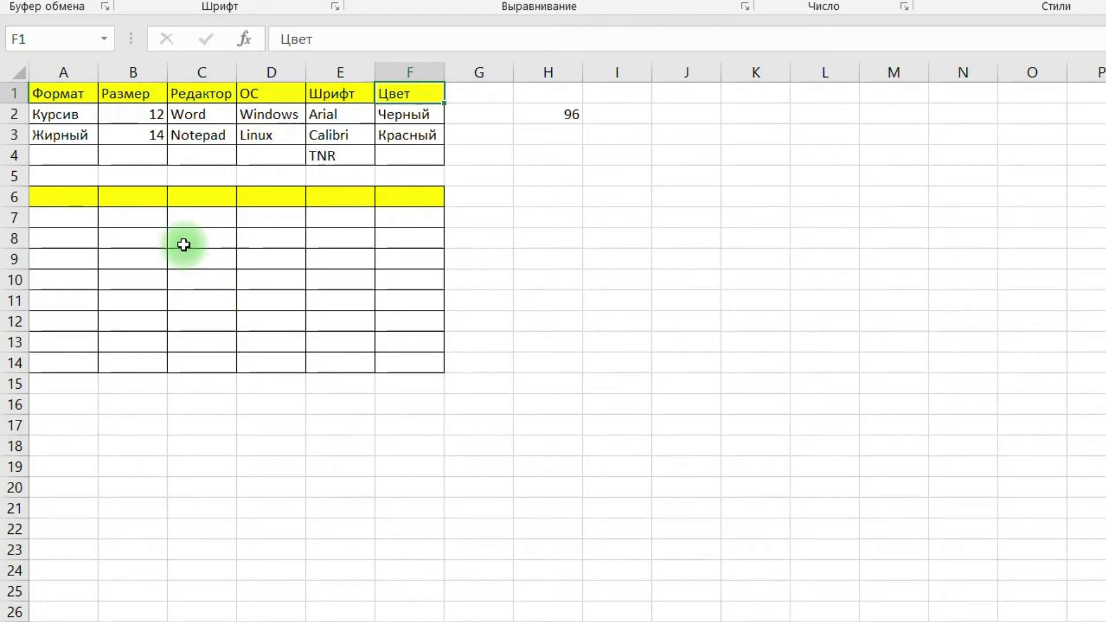
Step: Enter the header Шрифт in cell A6 of the empty lower table
left_click(85, 193)
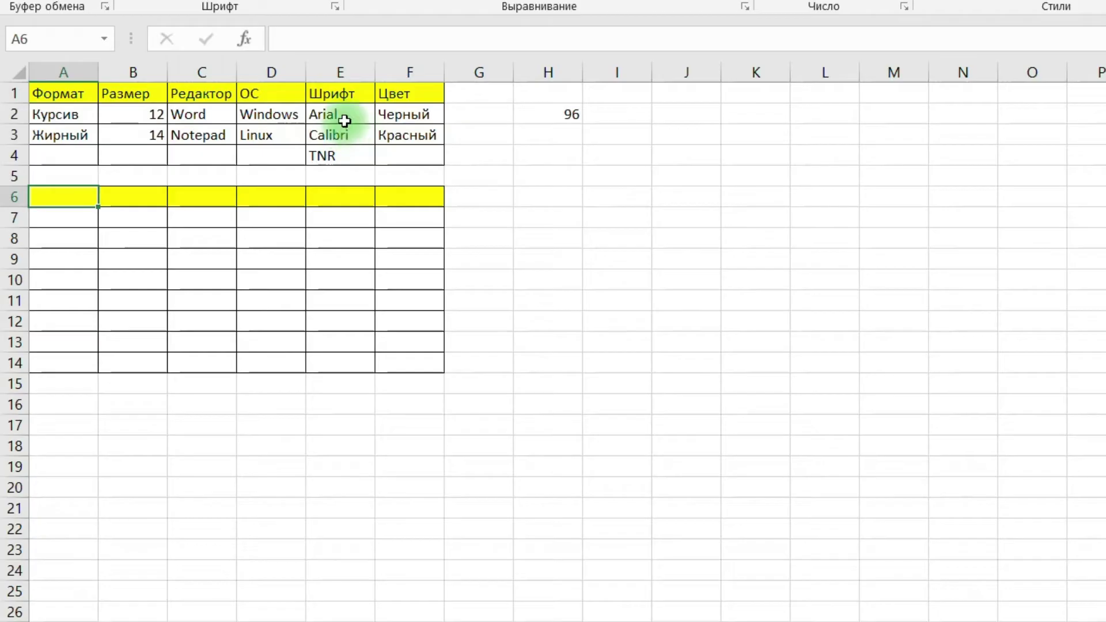
double_click(70, 195)
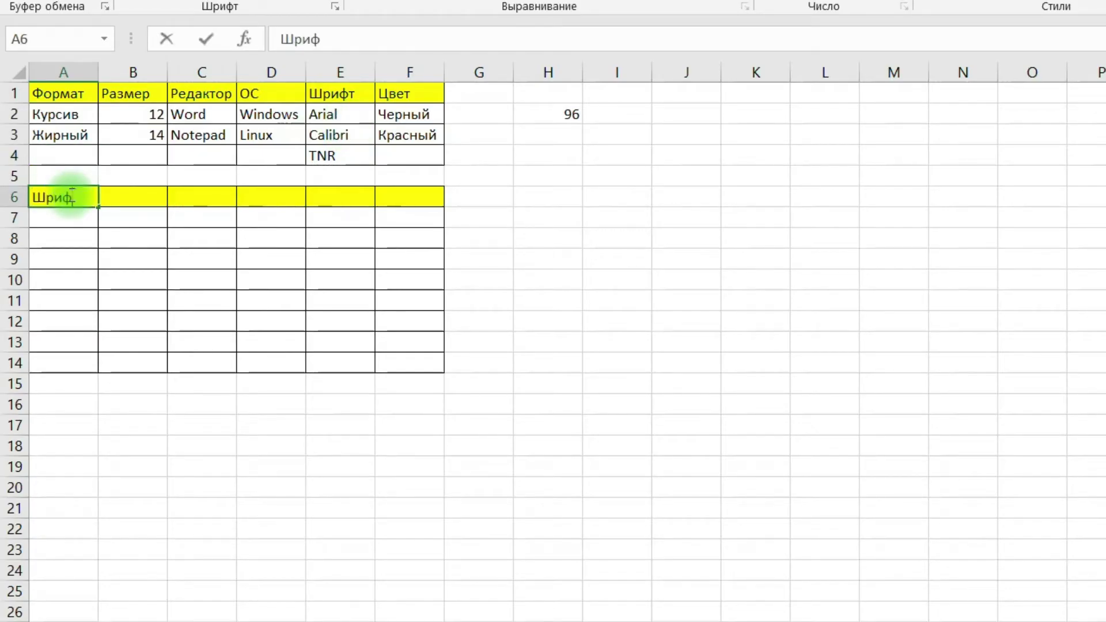
left_click(227, 254)
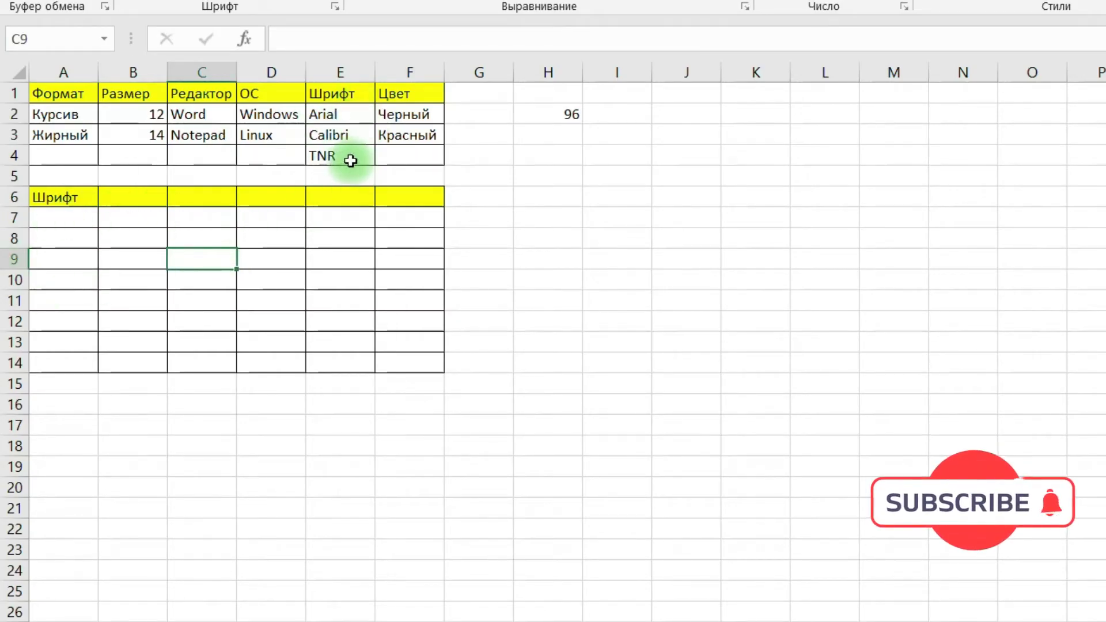
Step: Copy the Arial value from E2 into cells A7 and A8 under Шрифт
left_click(342, 110)
key("ctrl+c")
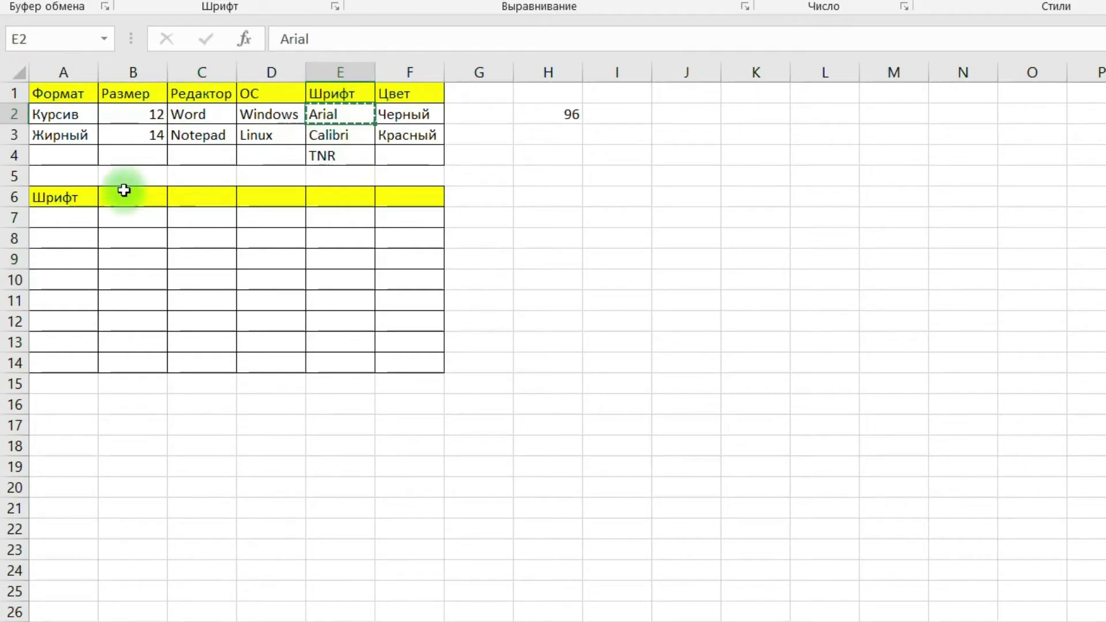
left_click(74, 225)
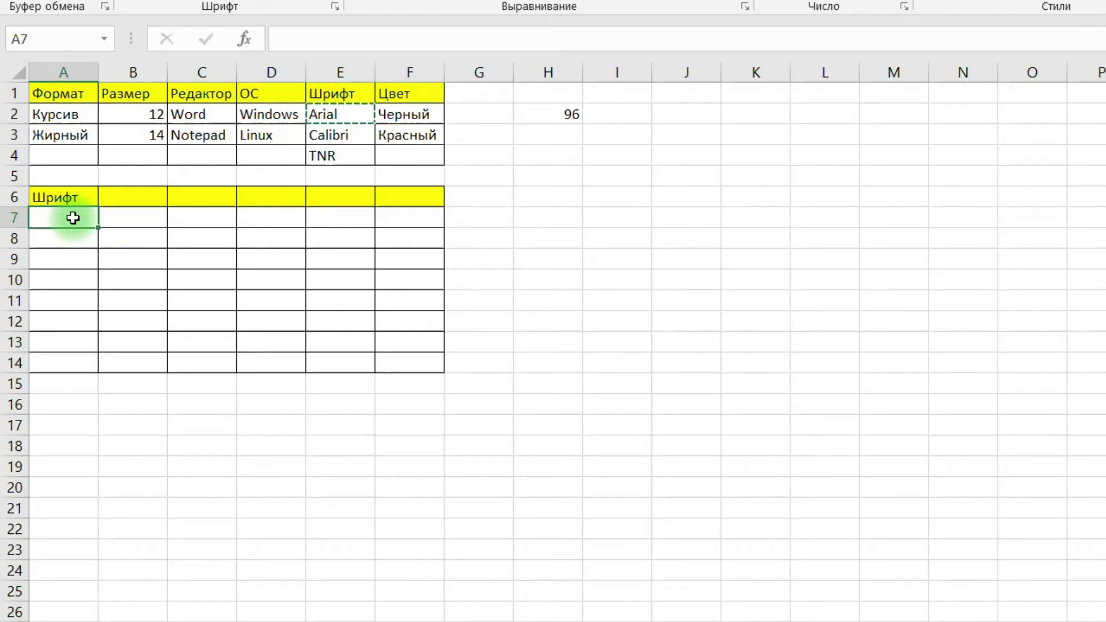
key("ctrl+v")
left_click(79, 242)
key("ctrl+v")
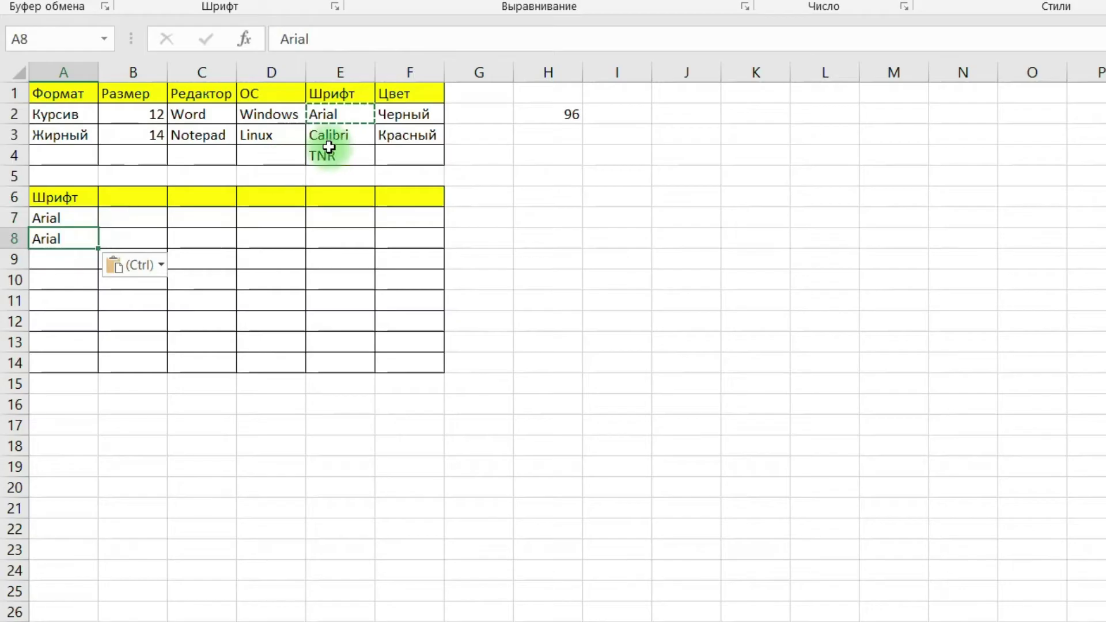
Step: Copy the Calibri value from E3 into cells A10 and A11
left_click(338, 142)
key("ctrl+c")
left_click(66, 282)
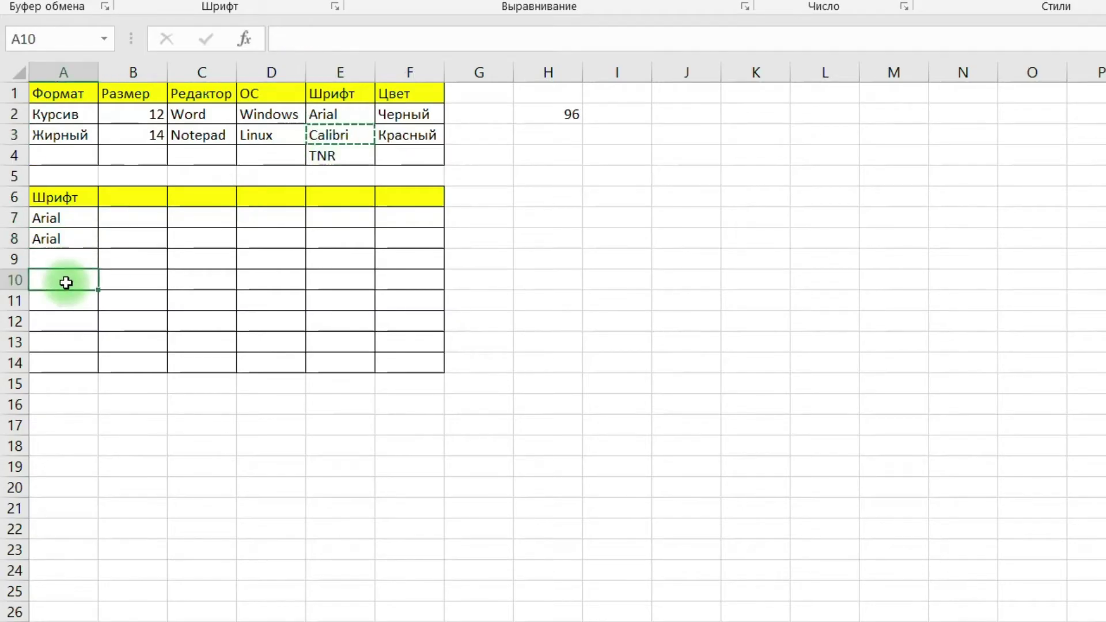
key("ctrl+v")
left_click(64, 300)
key("ctrl+v")
Step: Copy the TNR value from E4 into cells A13 and A14
left_click(347, 156)
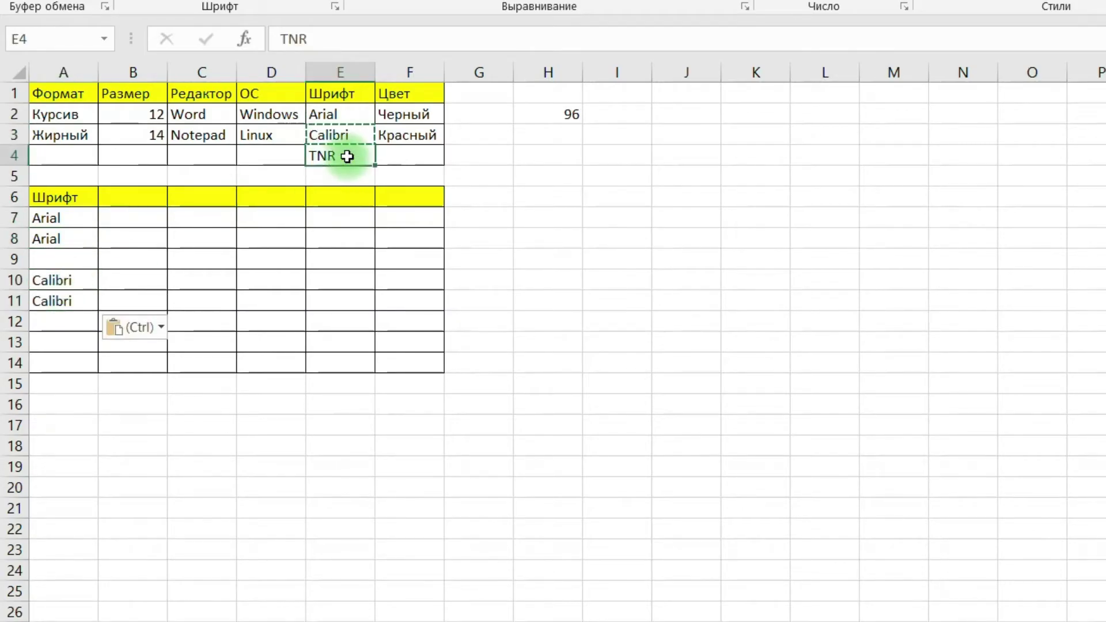
key("ctrl+c")
left_click(73, 341)
key("ctrl+v")
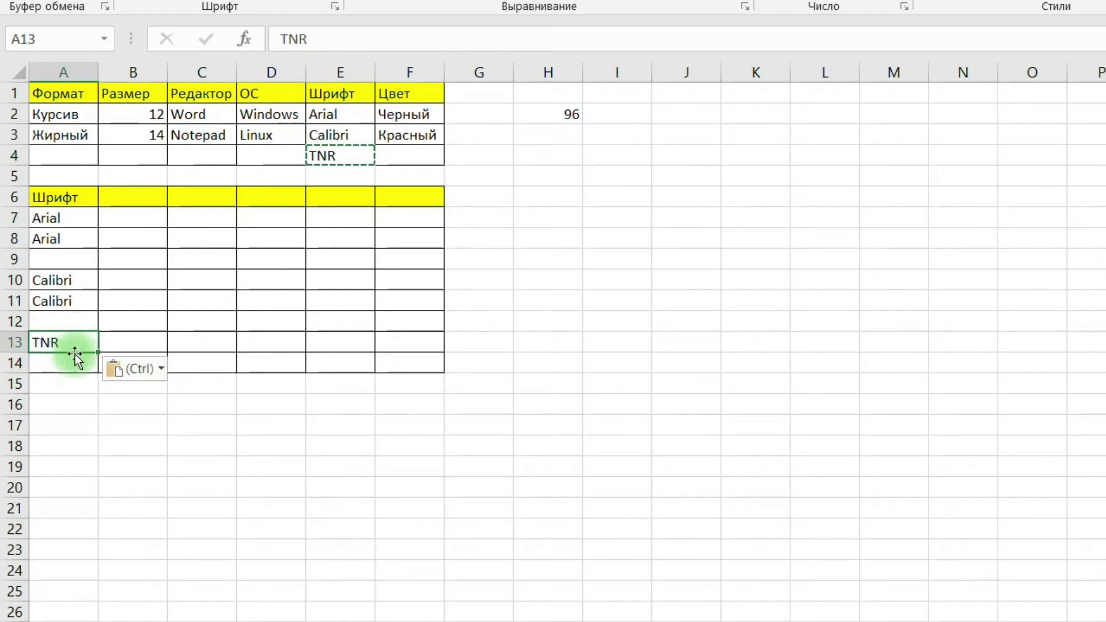
left_click(67, 365)
key("ctrl+v")
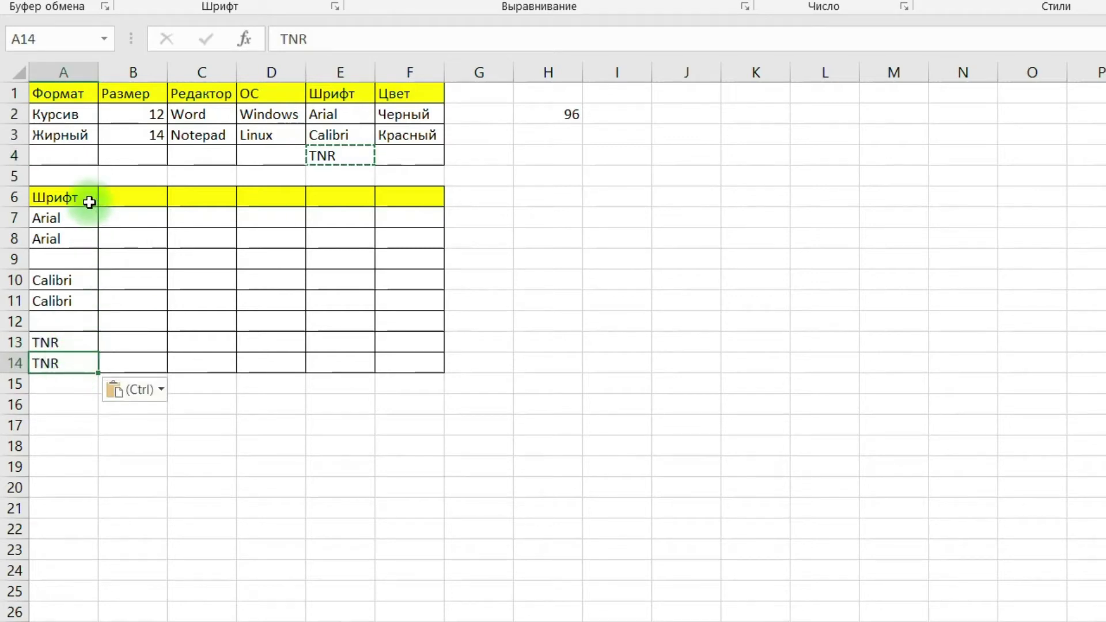
Step: Fill the lower table's remaining headers B6:F6 with copies of Формат, Размер, Редактор, ОС and Цвет from row 1
left_click(120, 198)
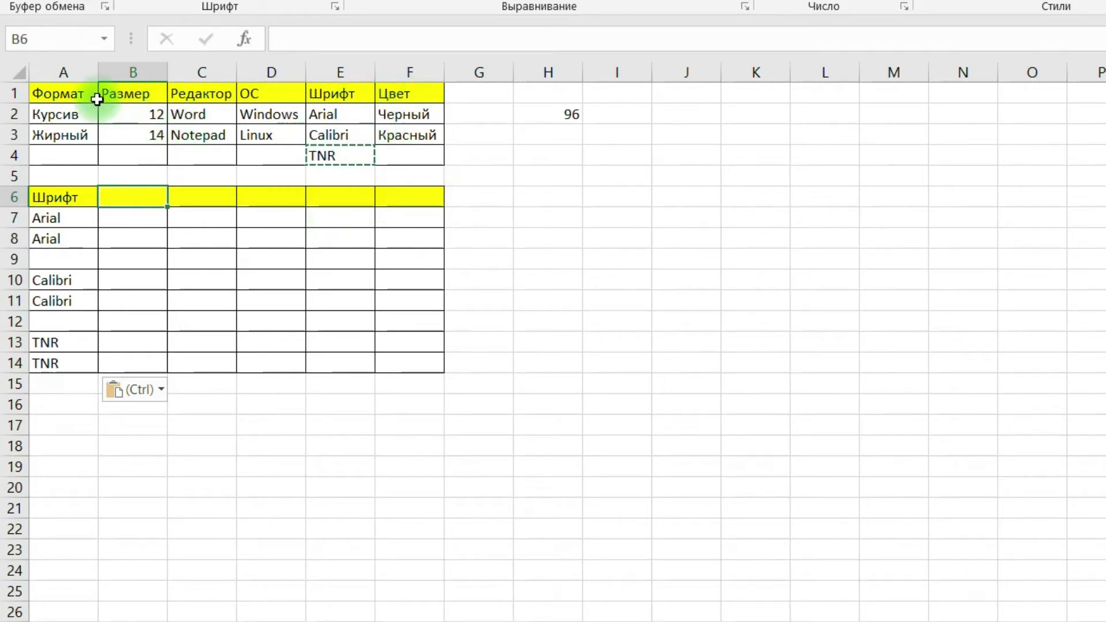
left_click(74, 96)
left_click_drag(101, 98, 277, 94)
key("ctrl+c")
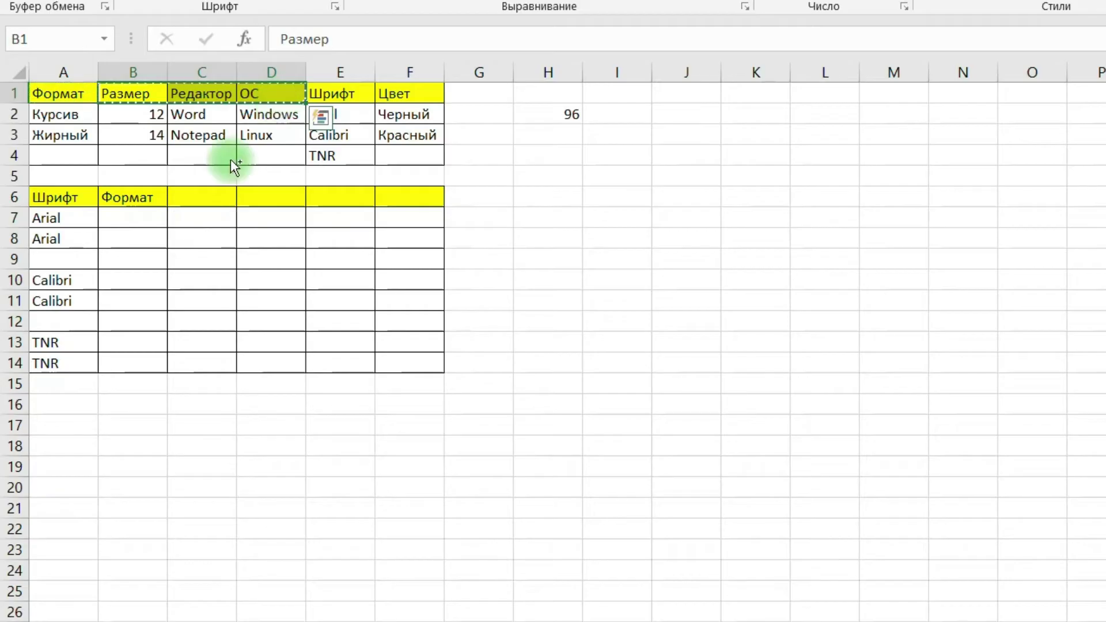
left_click(215, 196)
key("ctrl+v")
left_click(429, 98)
key("ctrl+c")
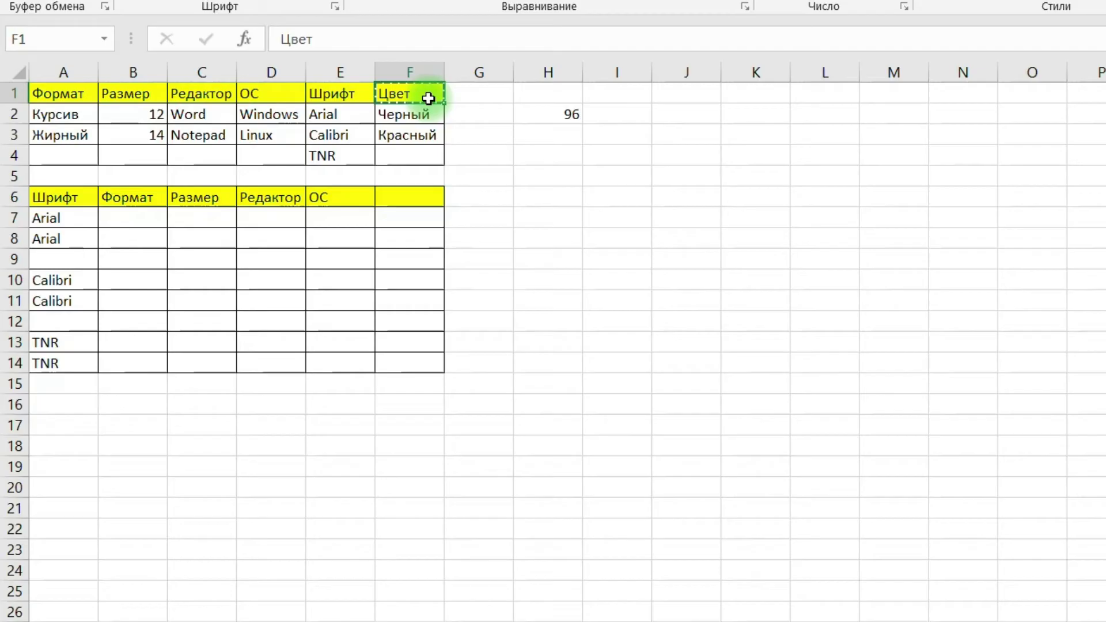
left_click(407, 198)
key("ctrl+v")
key("Escape")
Step: Copy the Курсив and Жирный values from A2:A3 into B7:B8, B10:B11 and B13:B14 under Формат
left_click(161, 222)
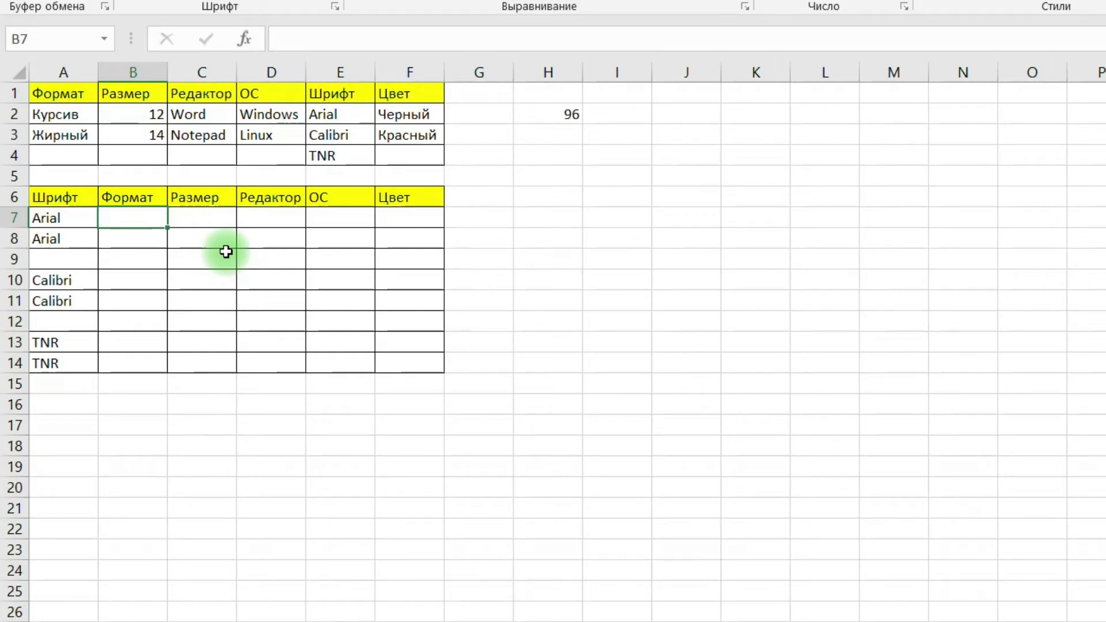
left_click_drag(71, 114, 70, 132)
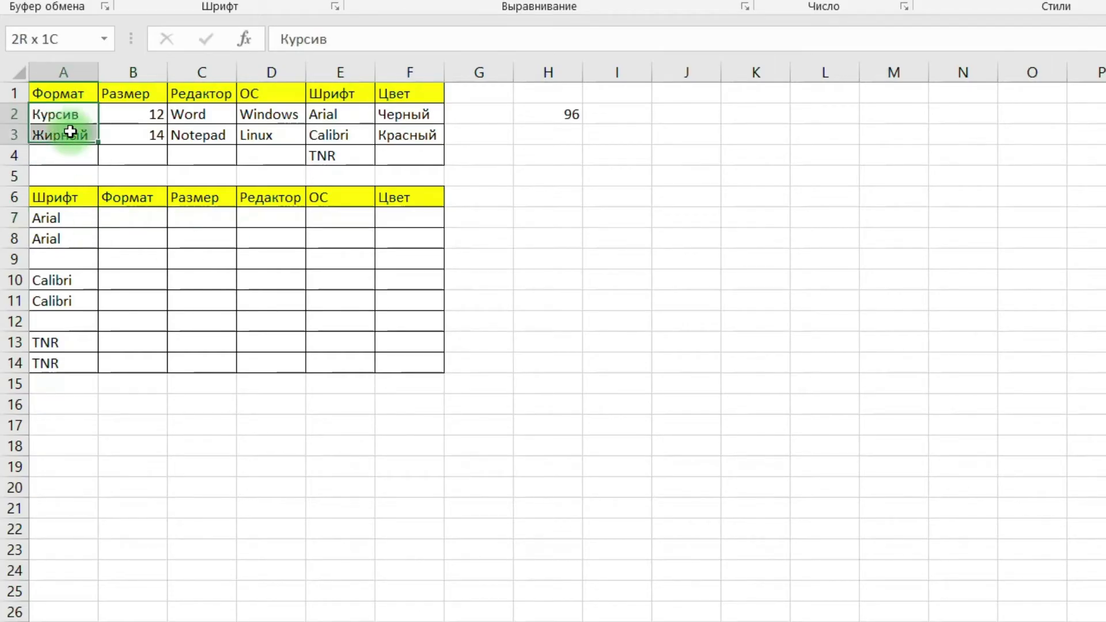
key("ctrl+c")
left_click(130, 225)
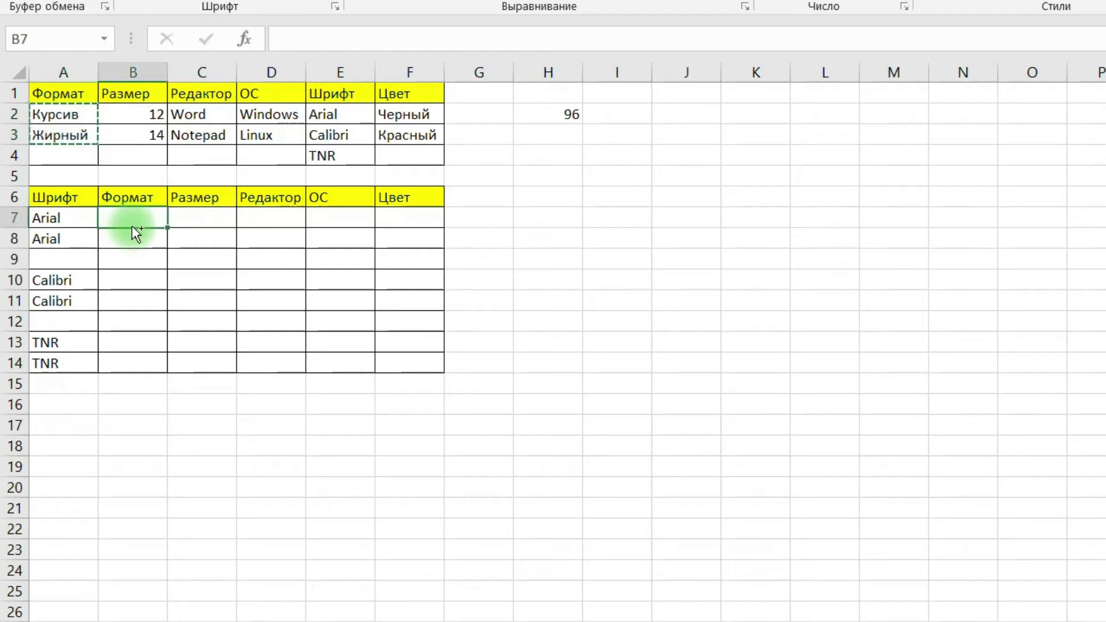
key("ctrl+v")
left_click(124, 282)
key("ctrl+v")
left_click(131, 345)
key("ctrl+v")
left_click(129, 237)
left_click(136, 220)
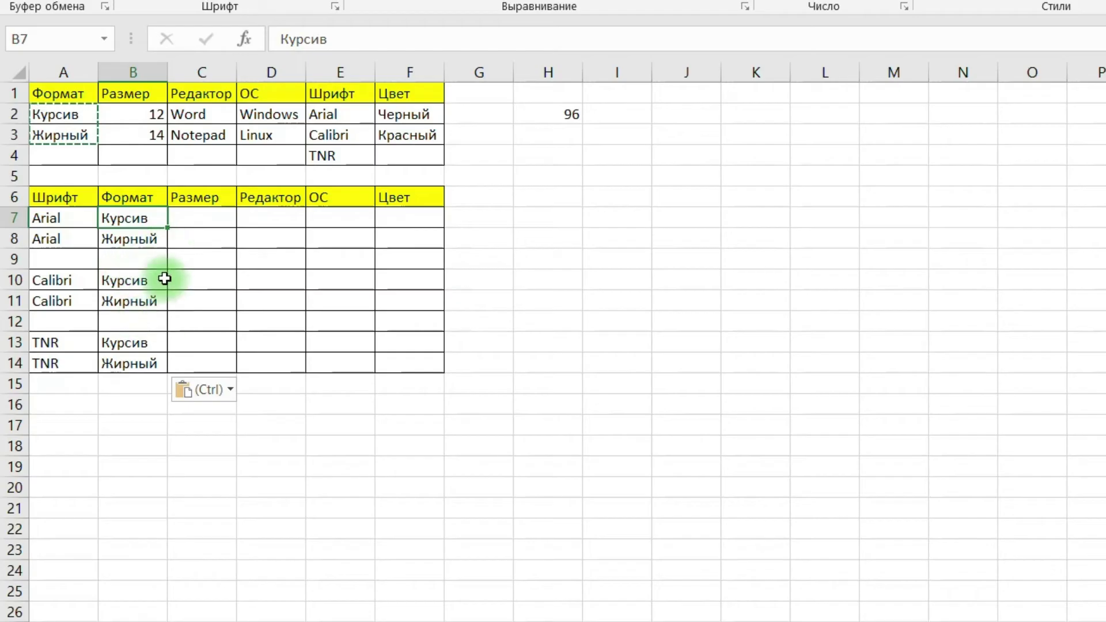
Step: Copy the sizes 12 and 14 from B2:B3 into C7:C8, C10:C11 and C13:C14 under Размер
left_click(212, 218)
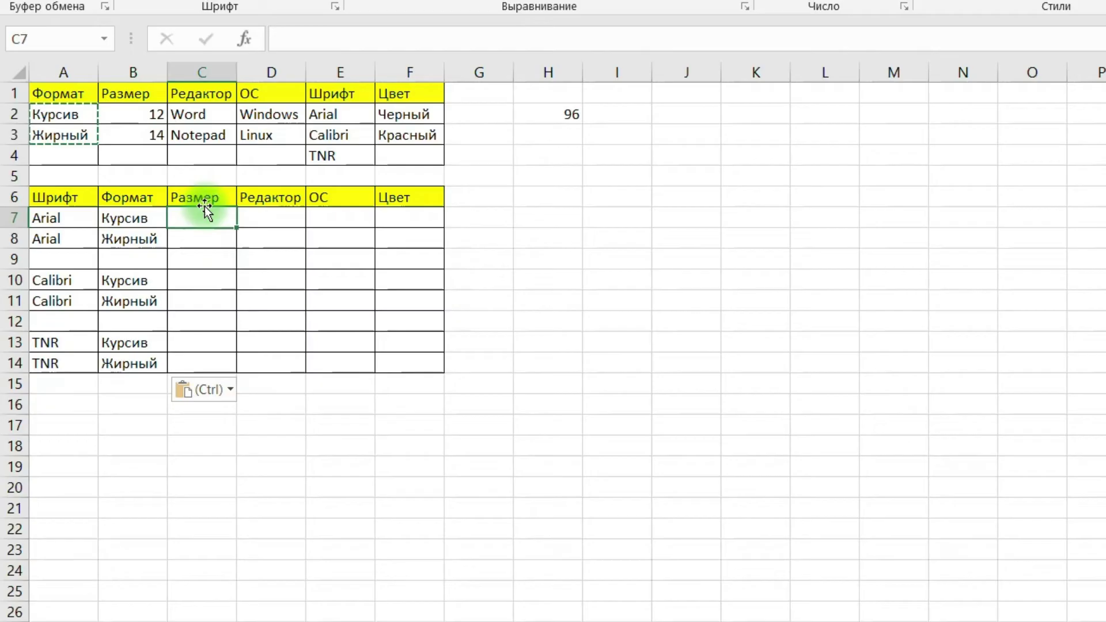
left_click_drag(151, 114, 156, 133)
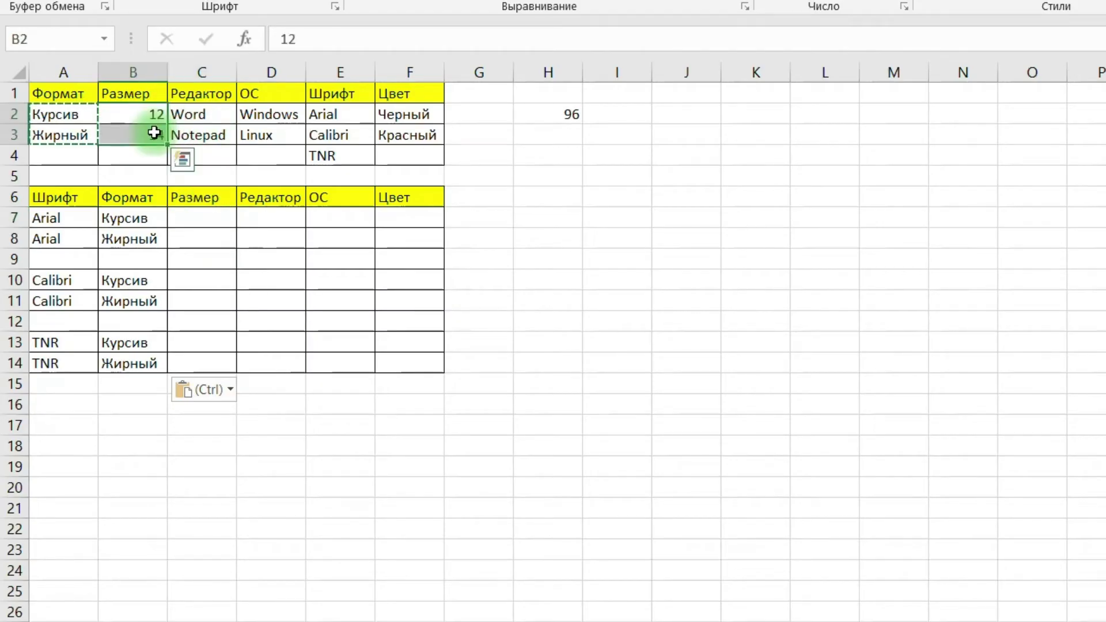
key("ctrl+c")
left_click(213, 218)
key("ctrl+v")
left_click(212, 280)
key("ctrl+v")
left_click(212, 342)
key("ctrl+v")
Step: Swap the sizes in the Calibri rows by entering 14 in C10 and 12 in C11
left_click(148, 239)
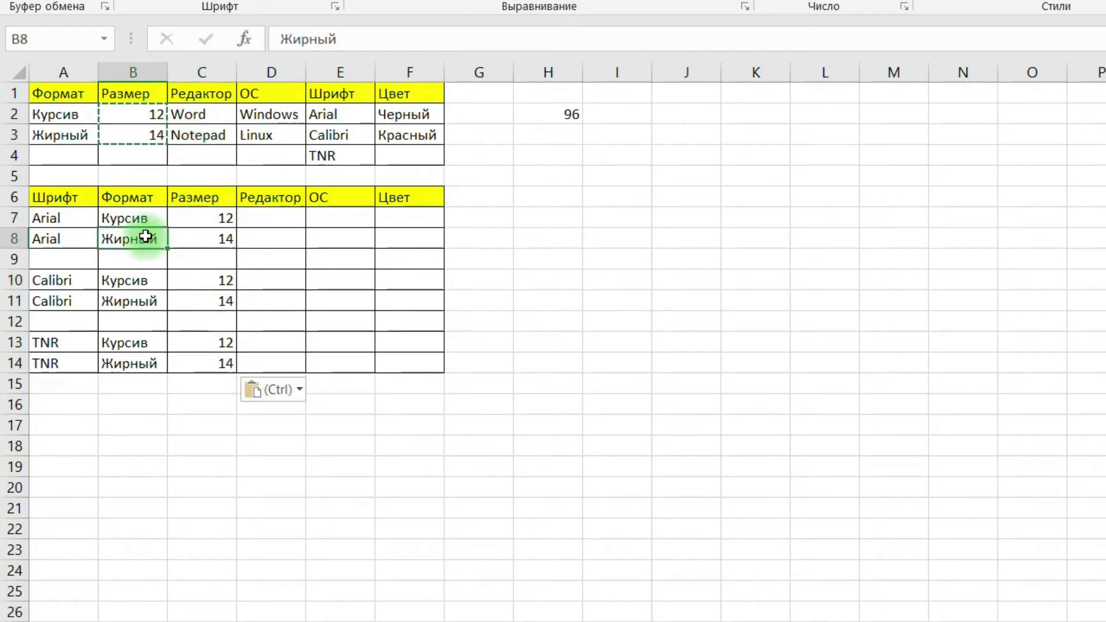
left_click(144, 218)
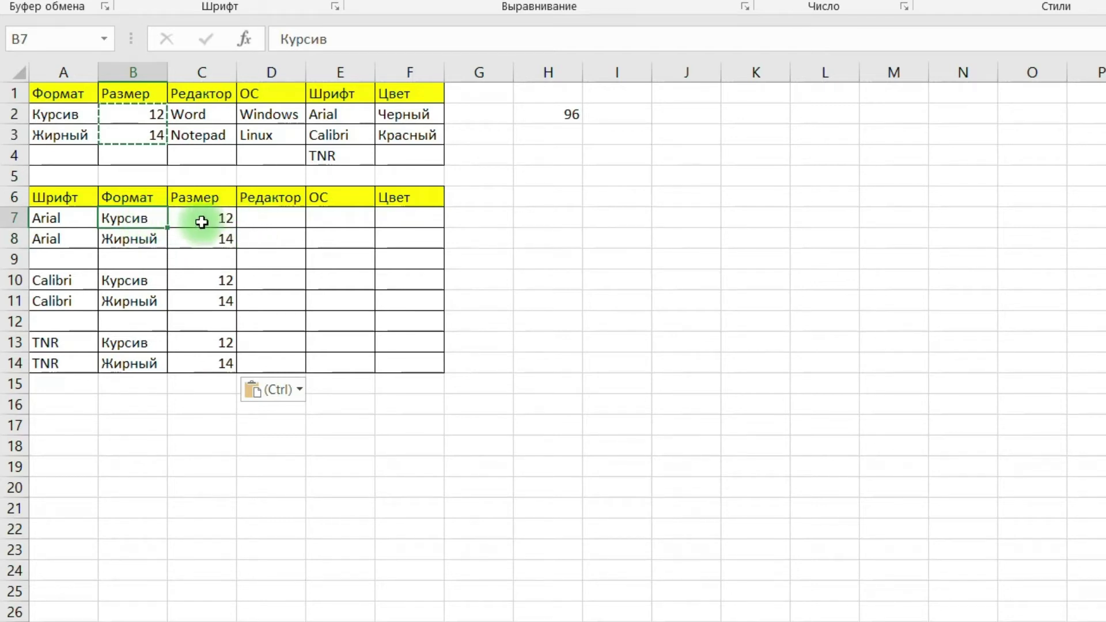
left_click(152, 241)
left_click(223, 220)
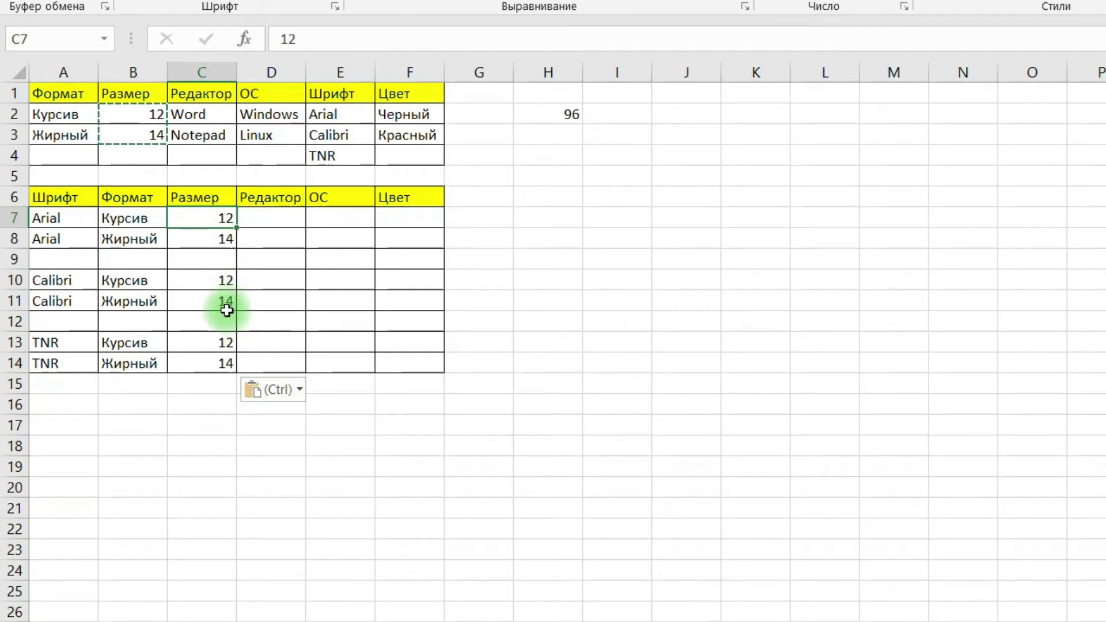
left_click(222, 281)
type("14")
left_click(216, 302)
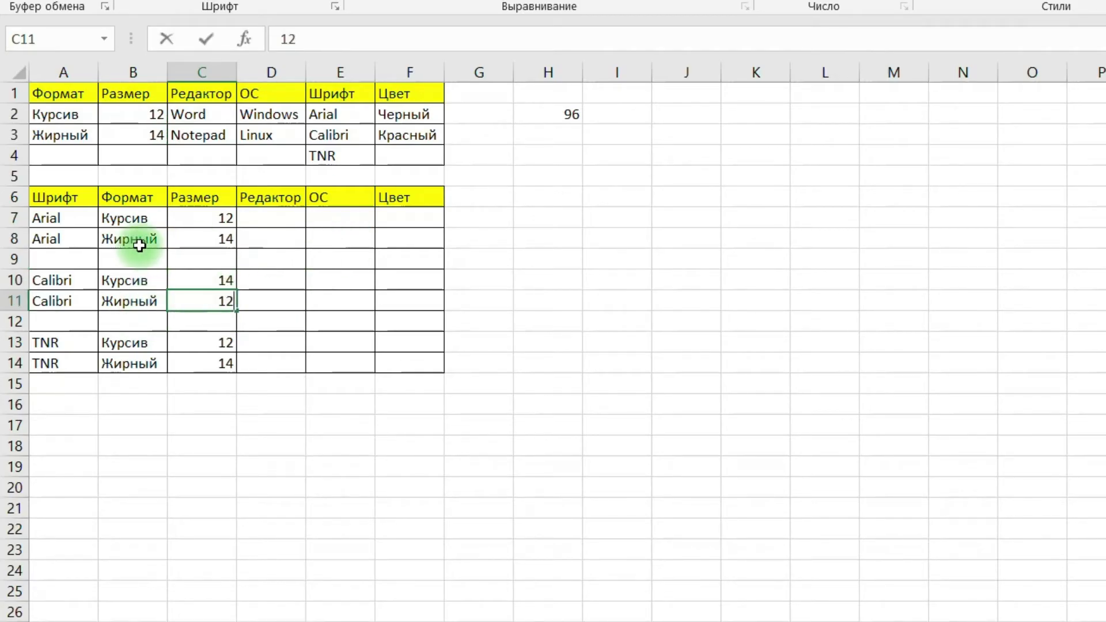
Step: Examine how the fonts, formats and sizes pair up in the two Arial rows, A7:C8
left_click(50, 217)
left_click(204, 218)
left_click(82, 240)
left_click(205, 237)
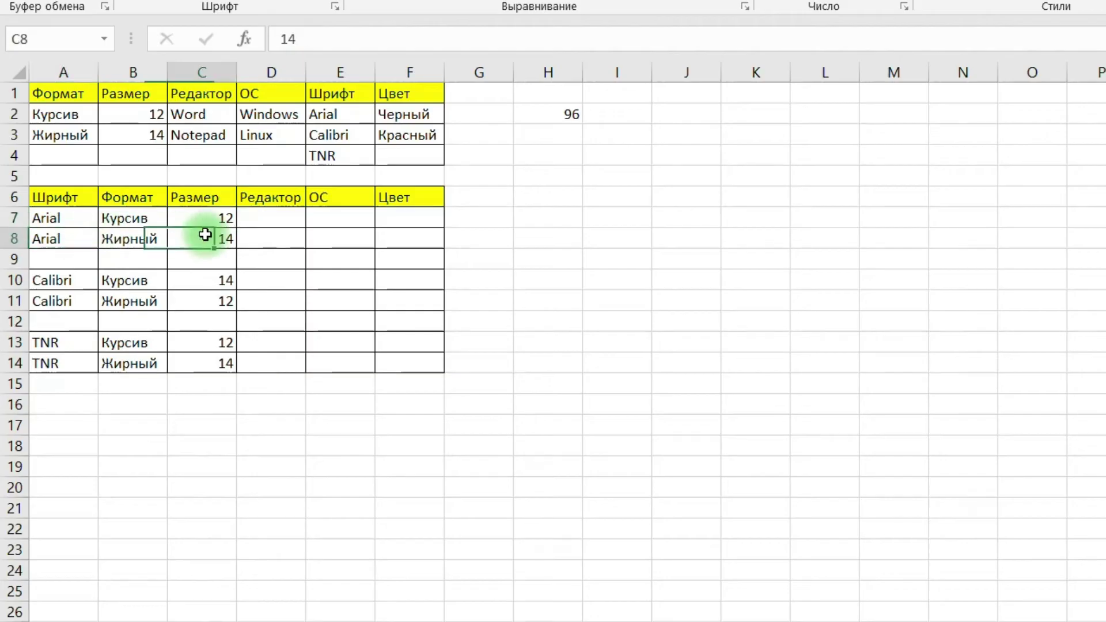
left_click(69, 220)
left_click(101, 224)
left_click(67, 241)
left_click(135, 238)
left_click(140, 219)
left_click(219, 220)
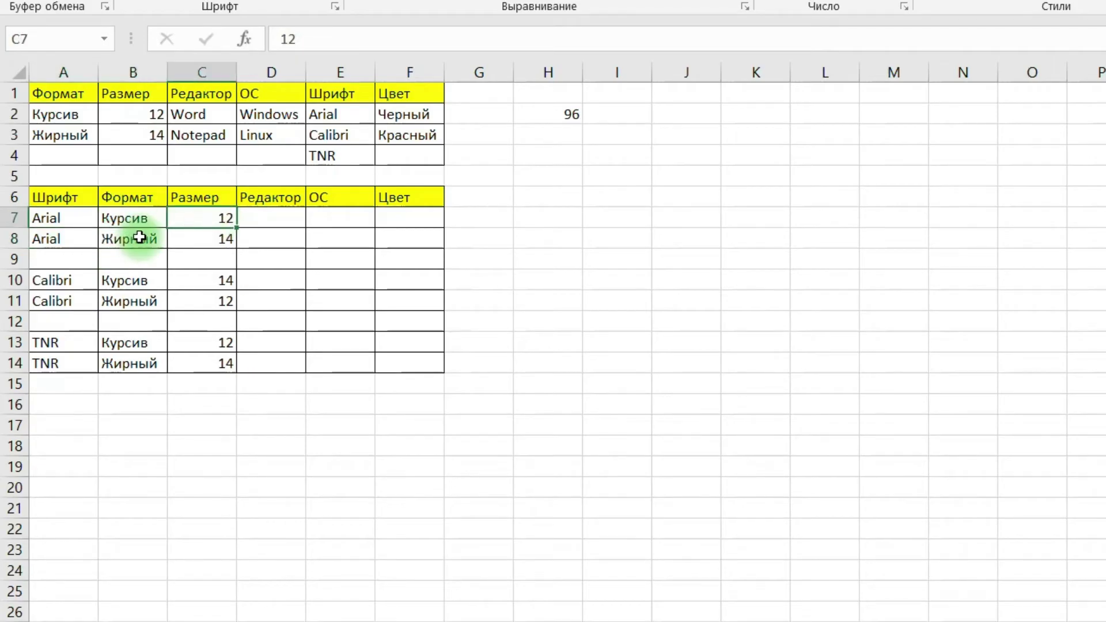
left_click(126, 240)
left_click(203, 237)
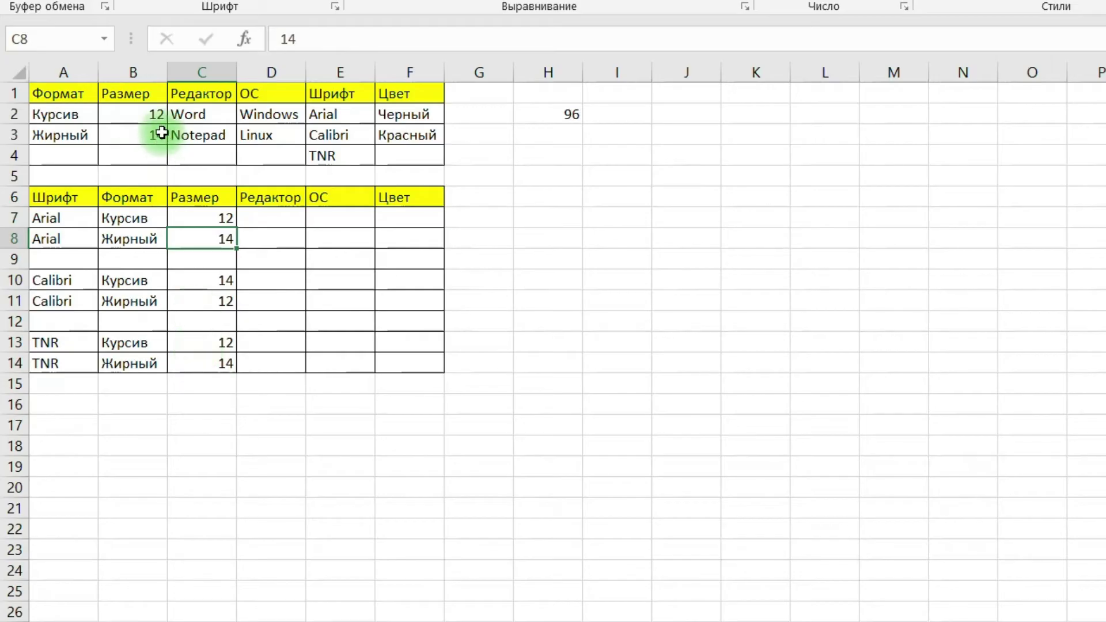
Step: Copy the Word and Notepad values from C2:C3 into D7:D8, D10:D11 and D13:D14 under Редактор
left_click_drag(195, 114, 194, 125)
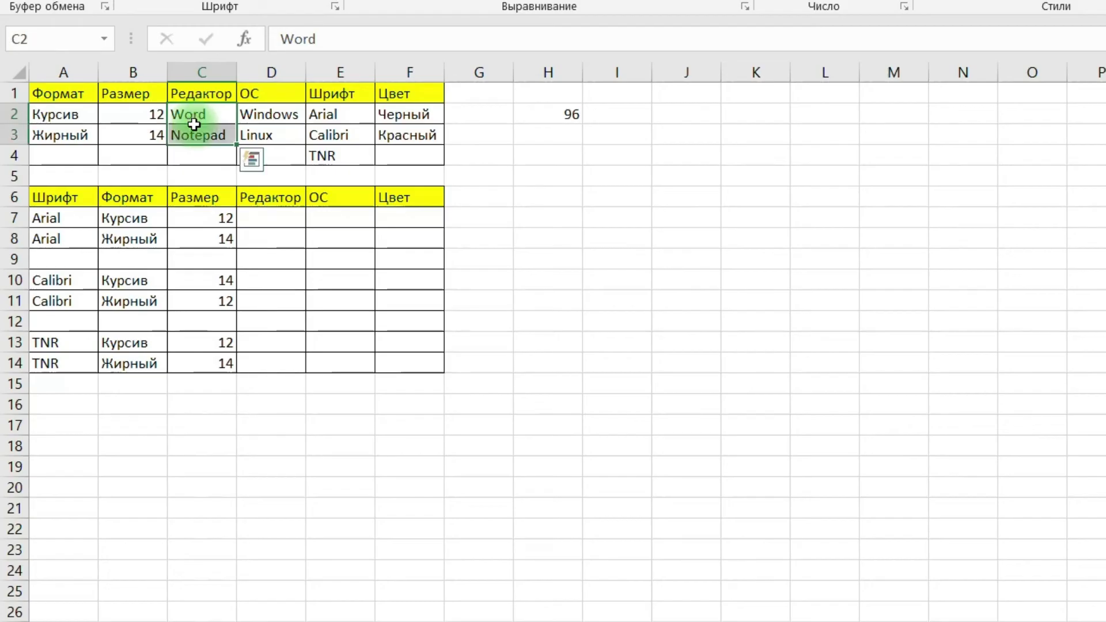
key("ctrl+c")
left_click(284, 222)
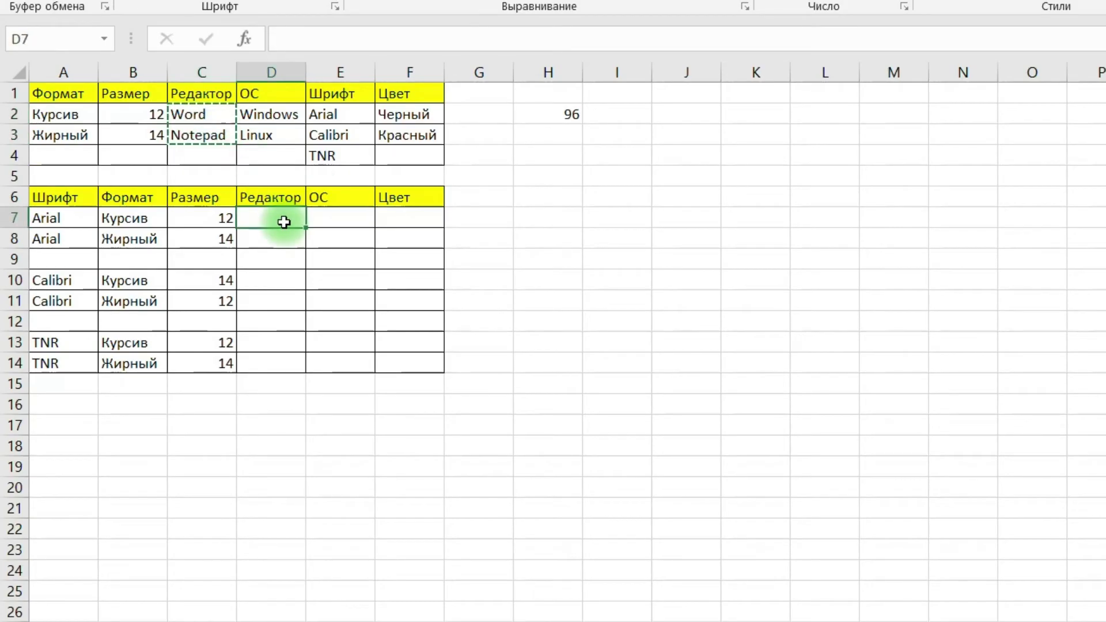
key("ctrl+v")
left_click(277, 284)
key("ctrl+v")
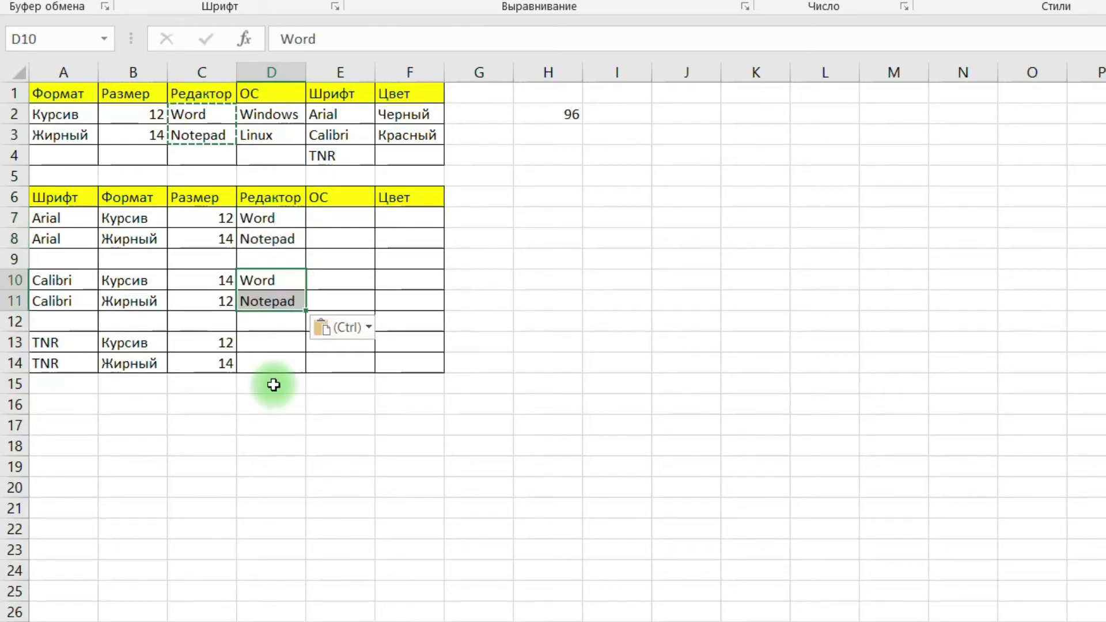
left_click(259, 340)
key("ctrl+v")
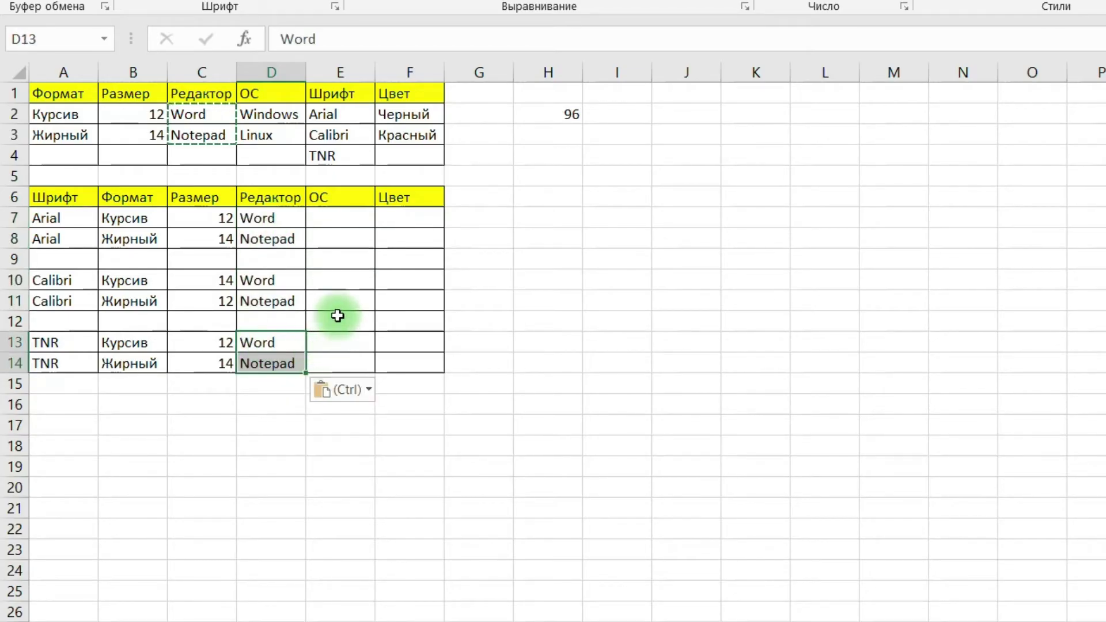
Step: Swap the editors in the TNR rows by setting D13 to Notepad and D14 to Word
left_click(296, 320)
left_click(282, 263)
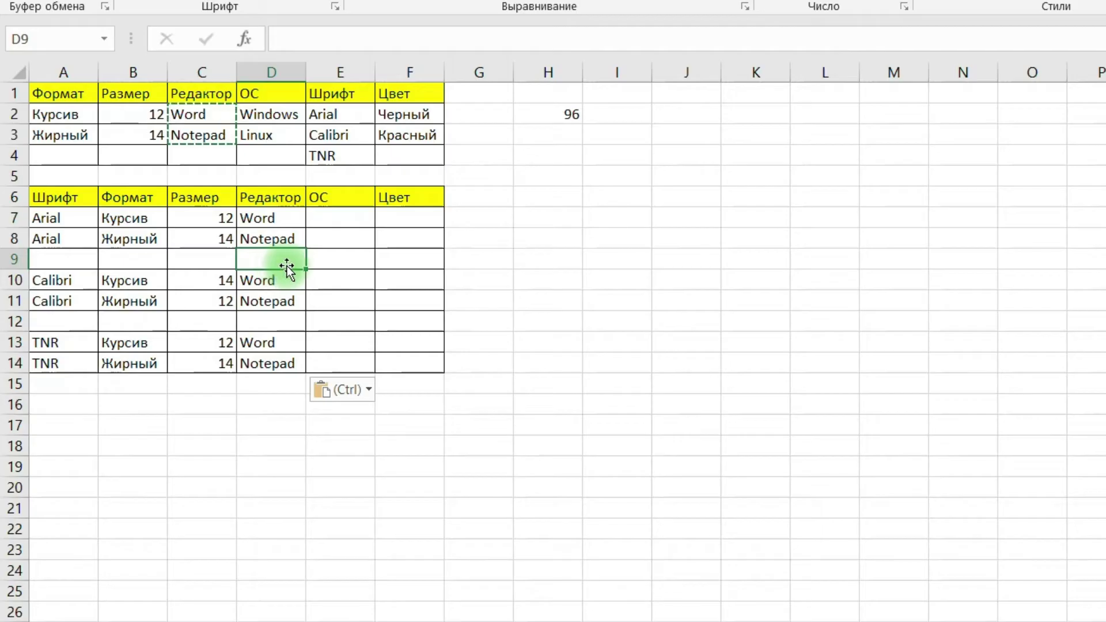
left_click(251, 357)
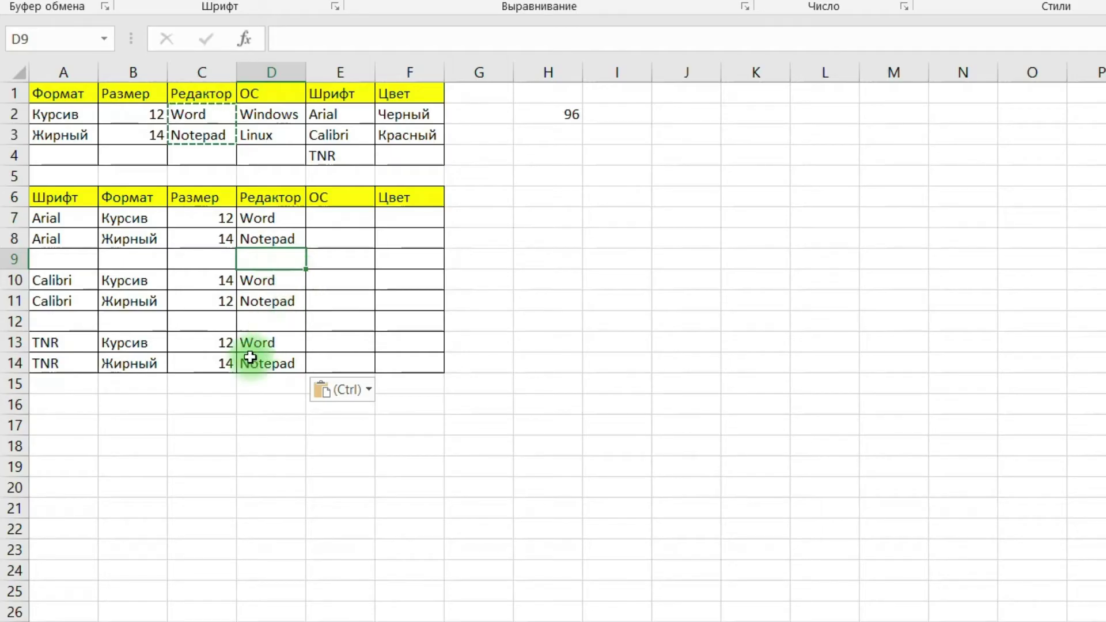
left_click(282, 344)
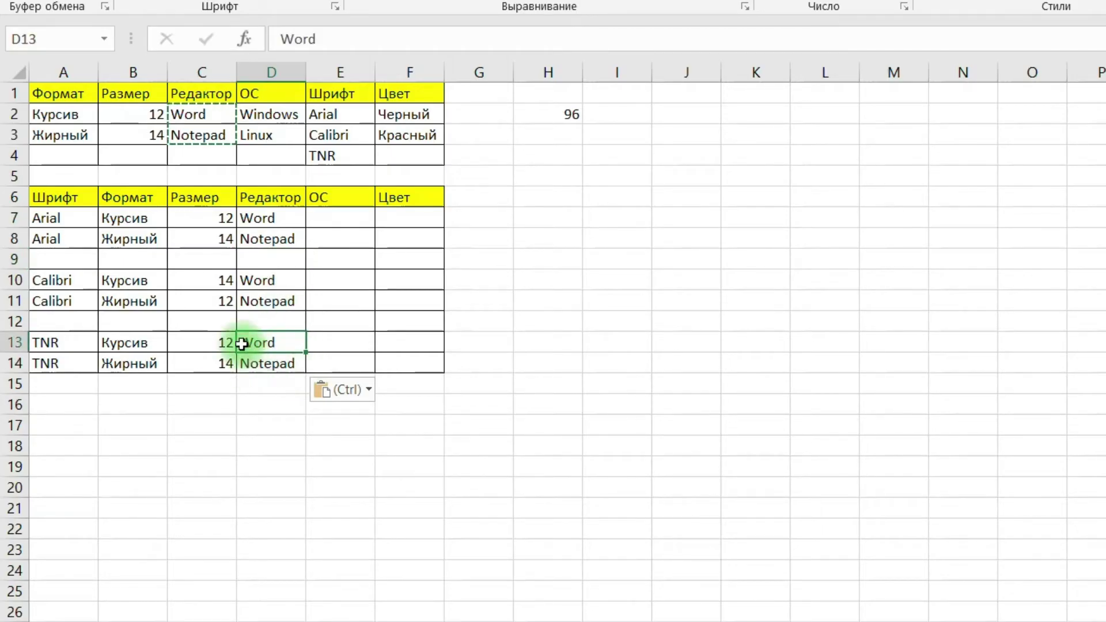
left_click(282, 365)
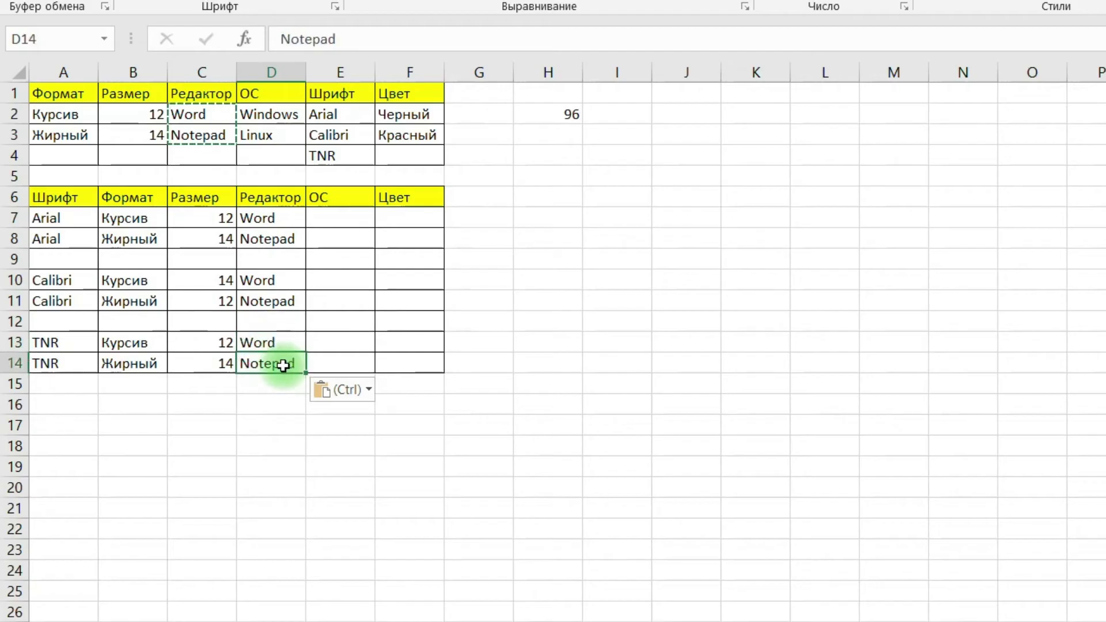
key("ctrl+c")
left_click(276, 341)
key("ctrl+v")
left_click(272, 363)
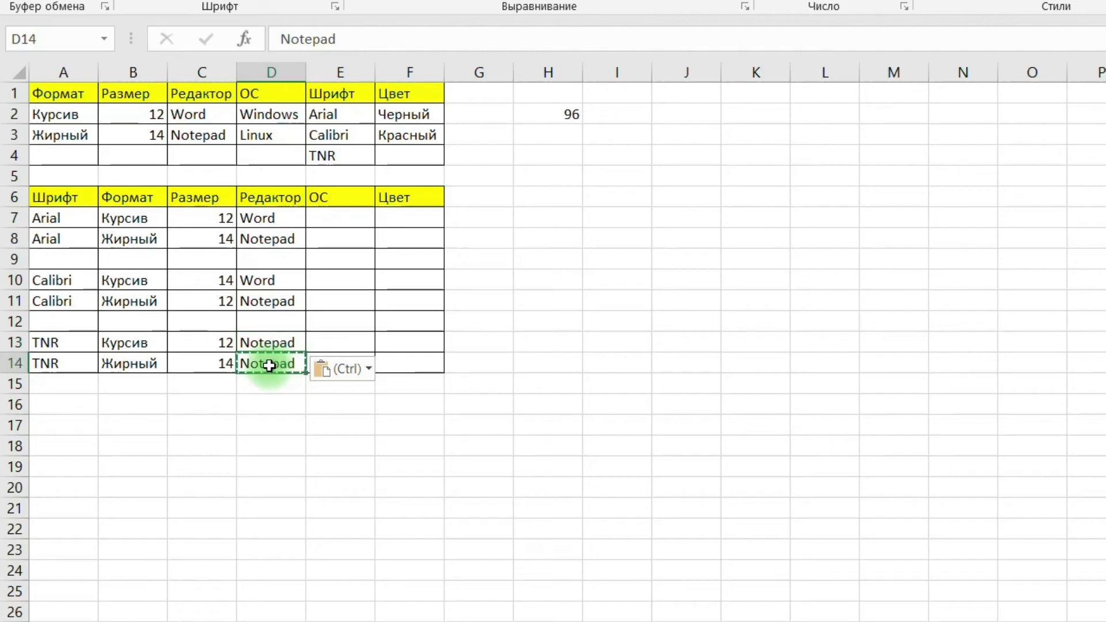
double_click(271, 366)
type("d")
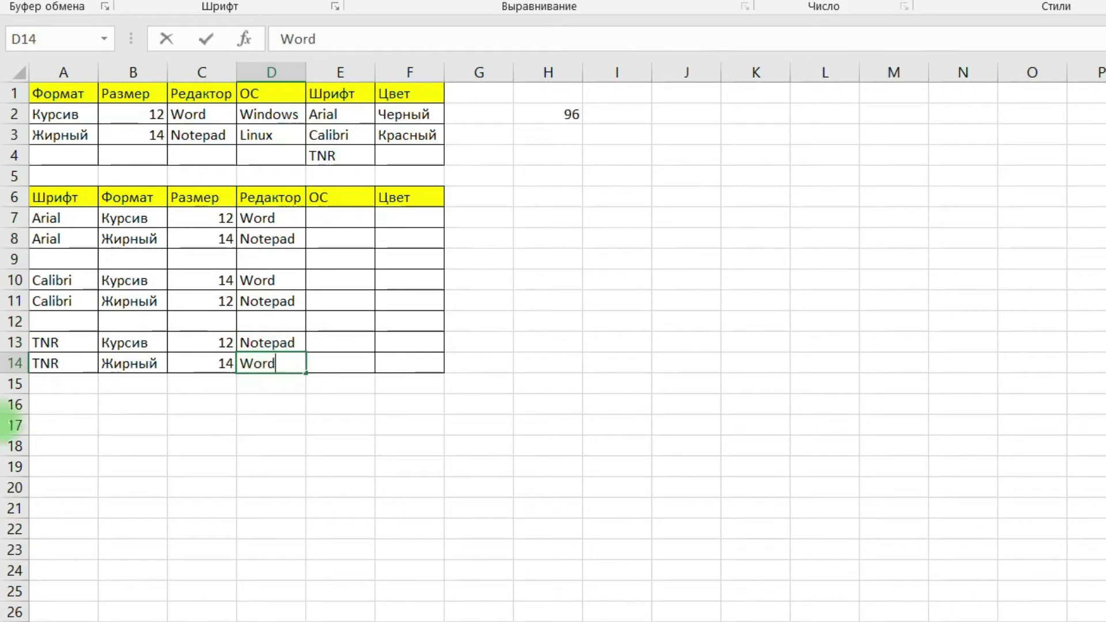
left_click(262, 322)
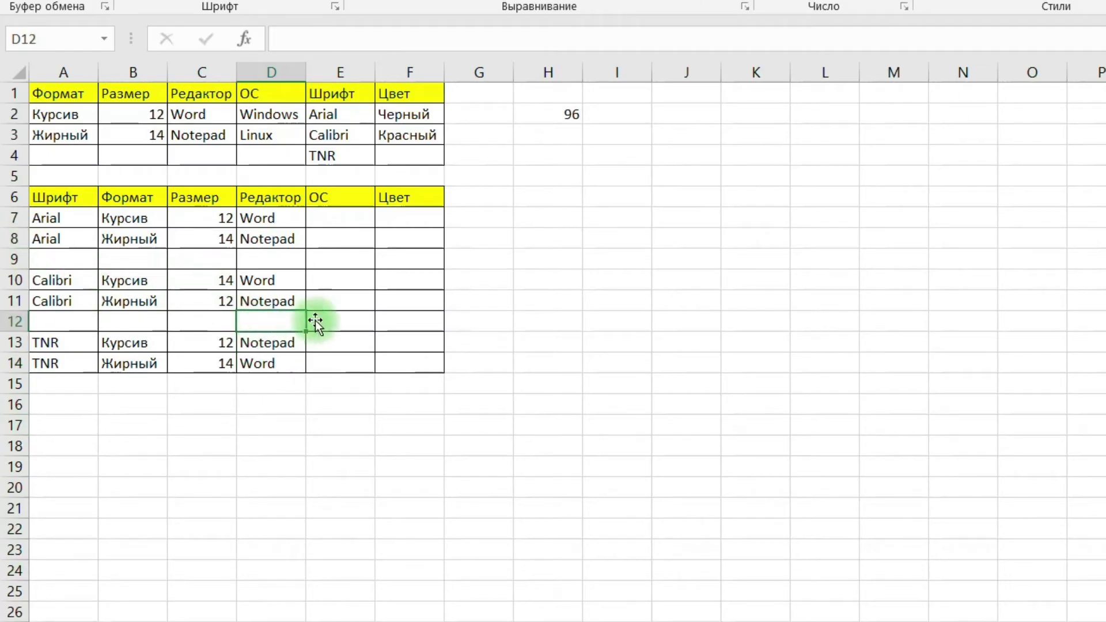
Step: Shade the swapped sizes in C10:C11 and the swapped editors in D13:D14 with the lightest orange theme fill
left_click(213, 282)
left_click_drag(214, 282, 213, 298)
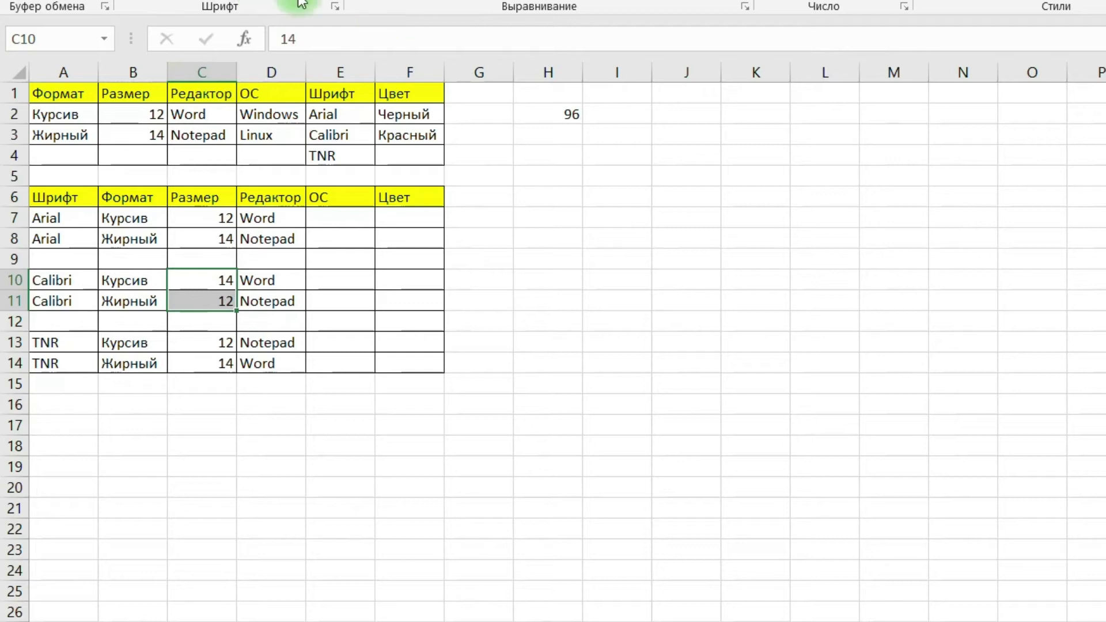
left_click(273, 1)
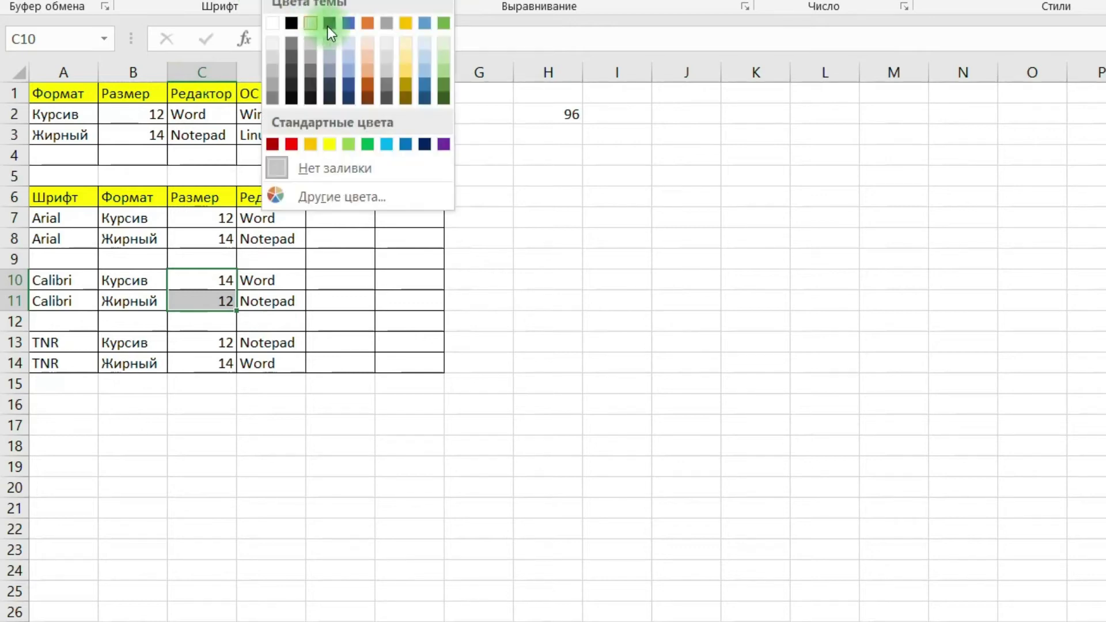
left_click(370, 44)
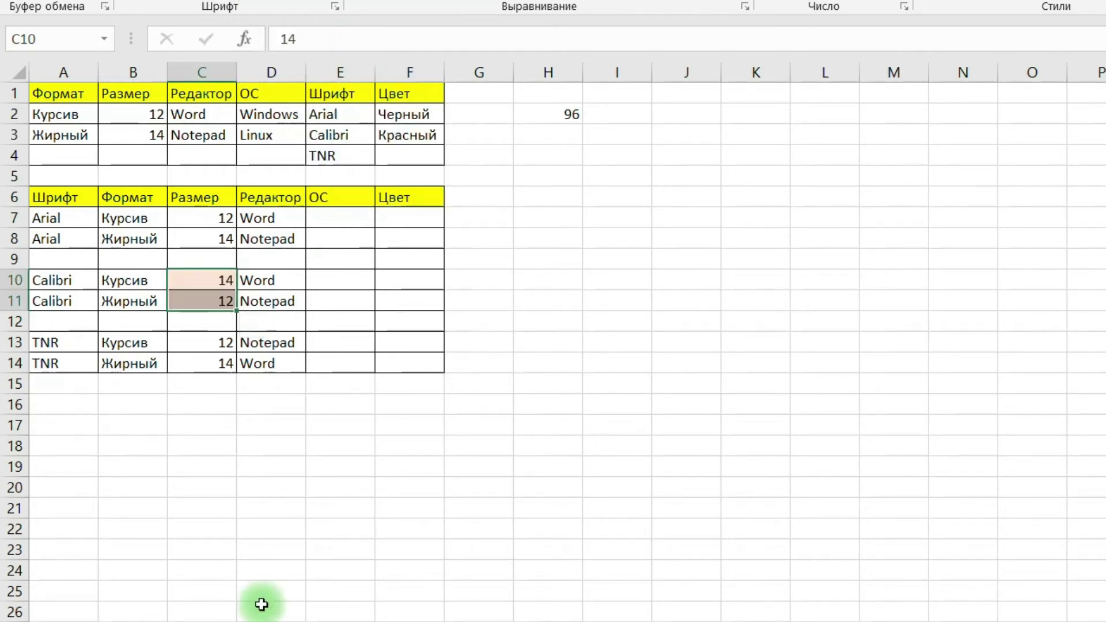
left_click_drag(272, 340, 289, 358)
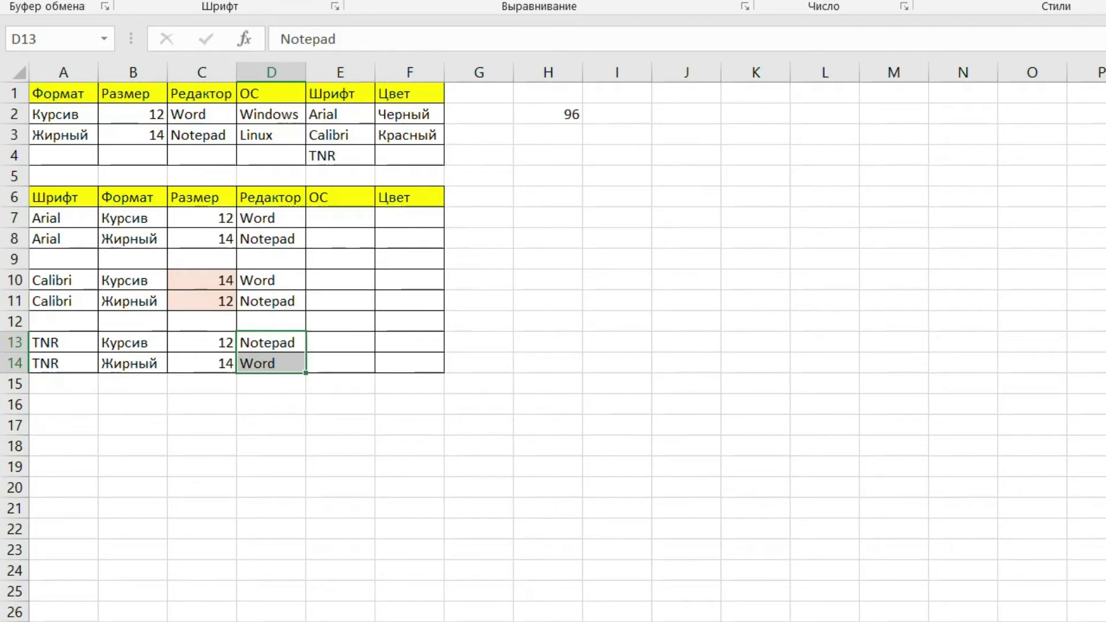
left_click(284, 1)
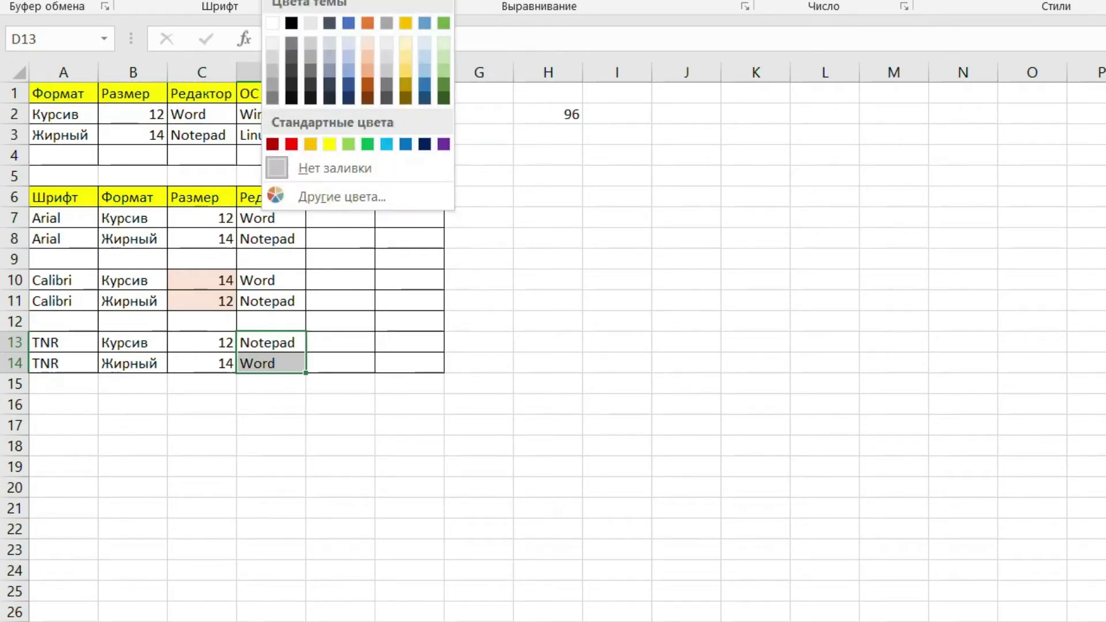
left_click(368, 44)
Step: Copy the Windows and Linux values from D2:D3 into E7:E8, E10:E11 and E13:E14 under ОС
left_click(340, 218)
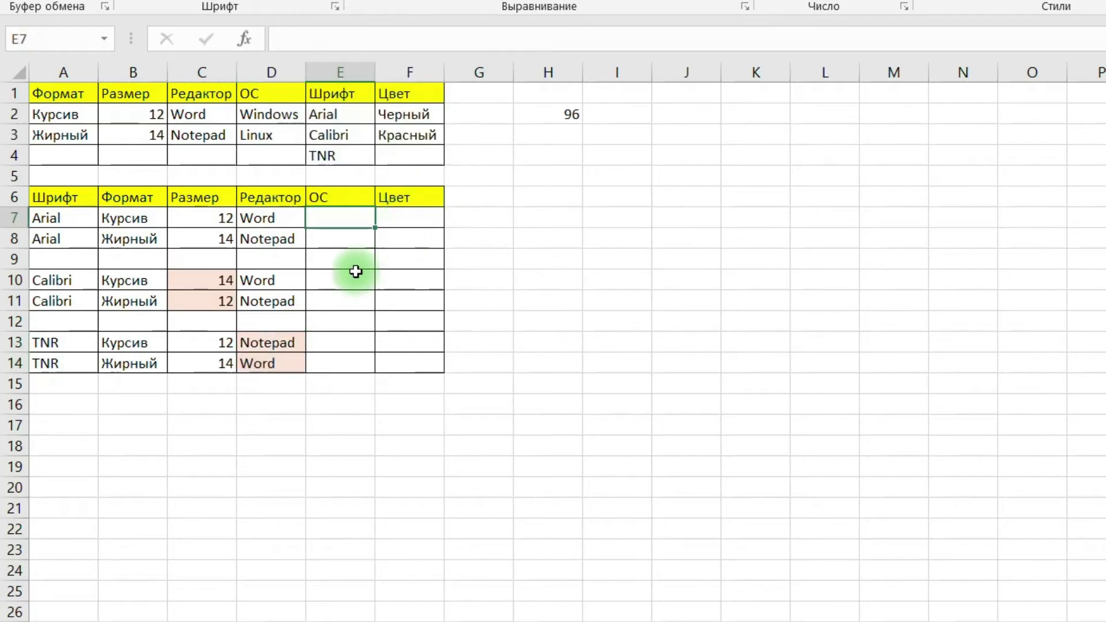
left_click_drag(272, 114, 279, 134)
key("ctrl+c")
left_click_drag(355, 220, 345, 295)
key("ctrl+v")
key("ctrl+v")
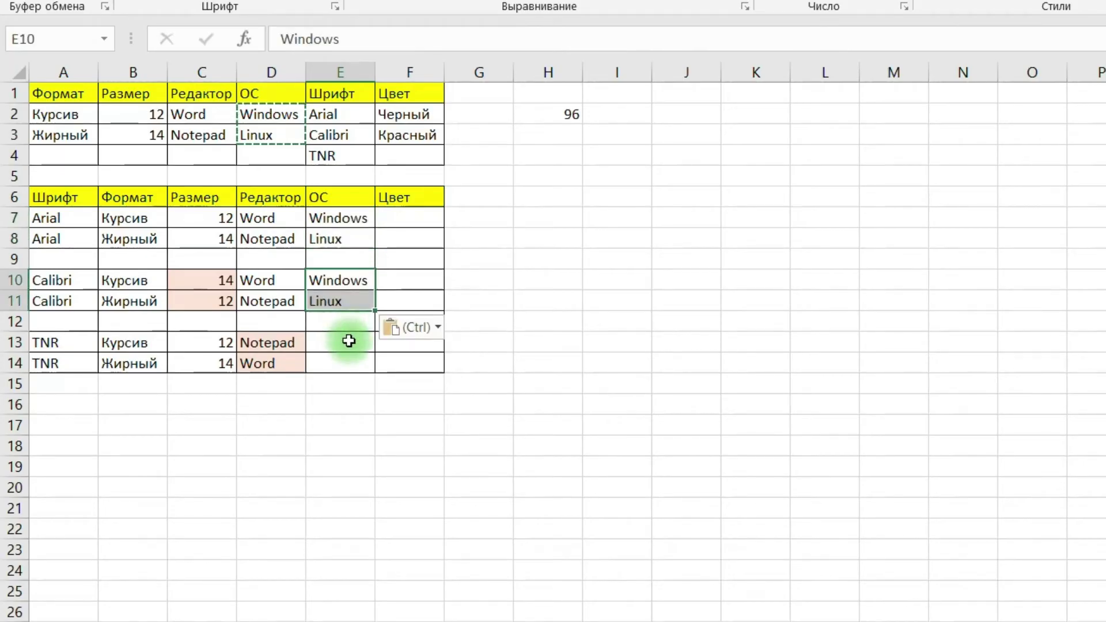
left_click_drag(348, 340, 343, 361)
key("ctrl+v")
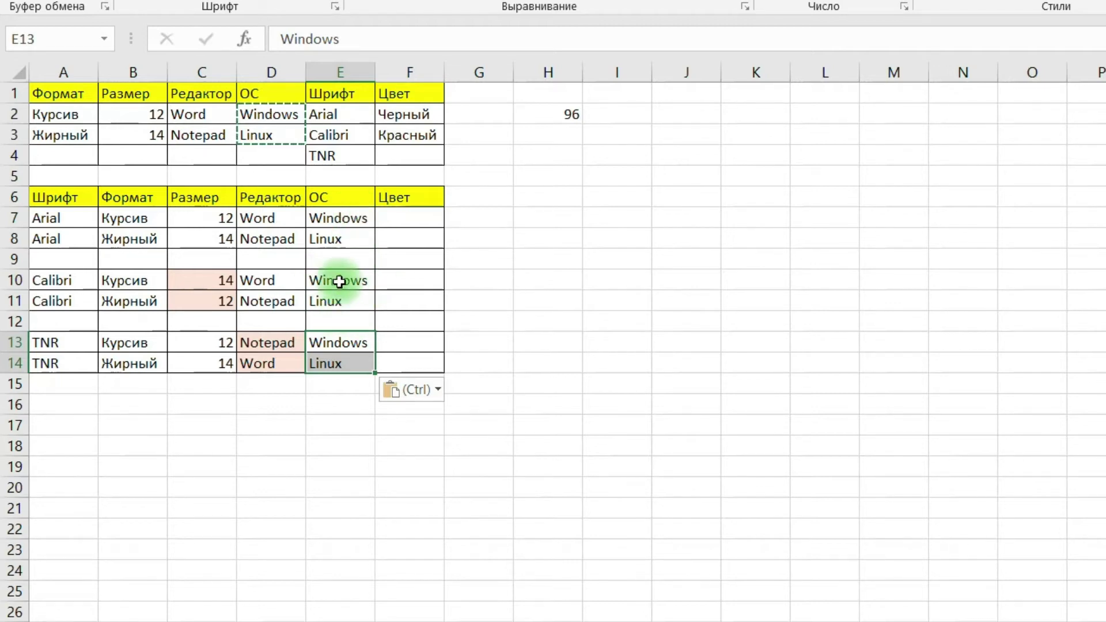
Step: Swap the operating systems in the Calibri rows by setting E10 to Linux and E11 to Windows
left_click(348, 299)
key("ctrl+c")
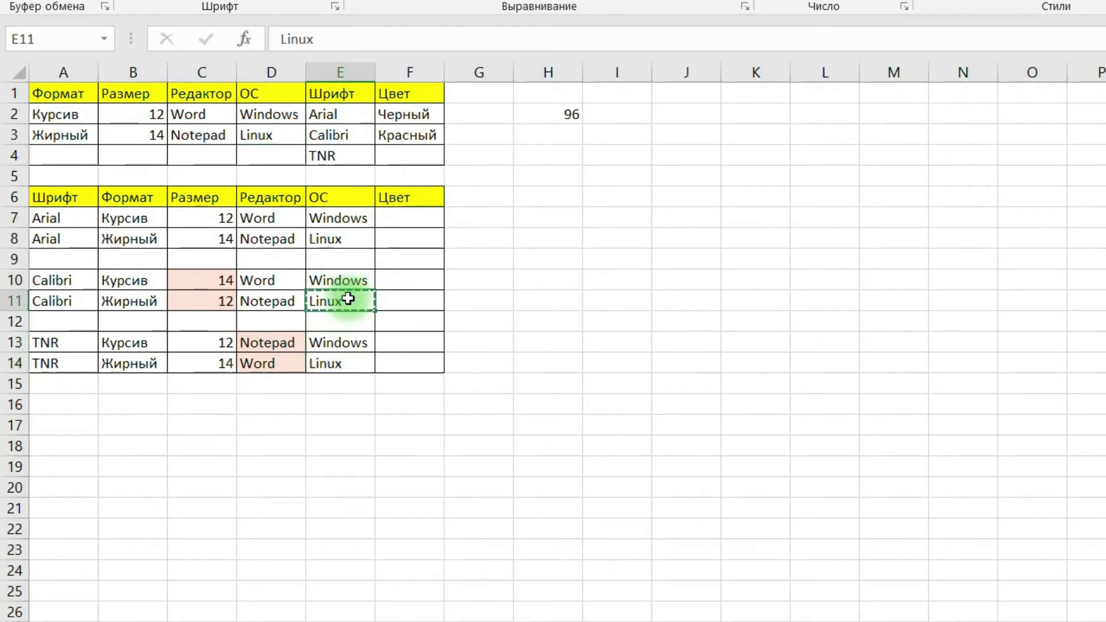
left_click(350, 280)
key("ctrl+v")
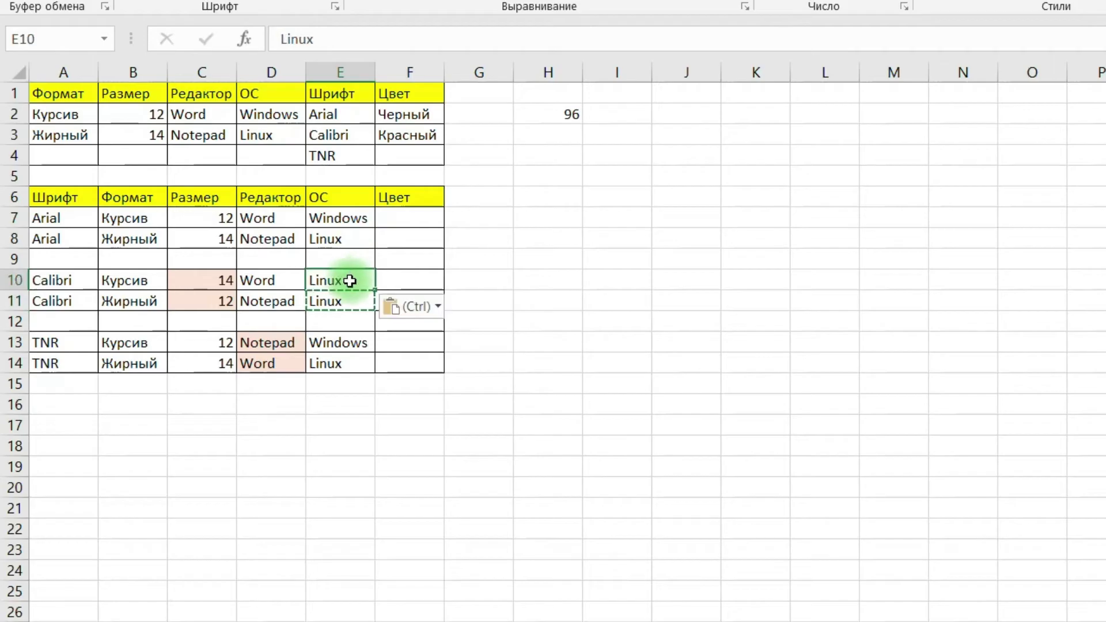
left_click(346, 218)
key("ctrl+c")
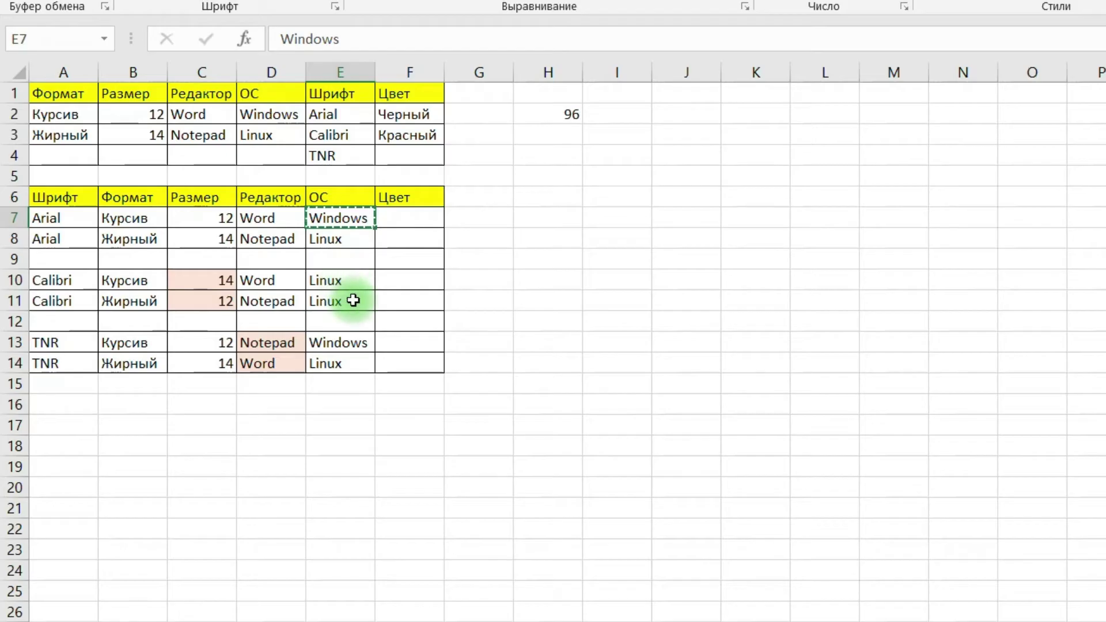
left_click(352, 300)
key("ctrl+v")
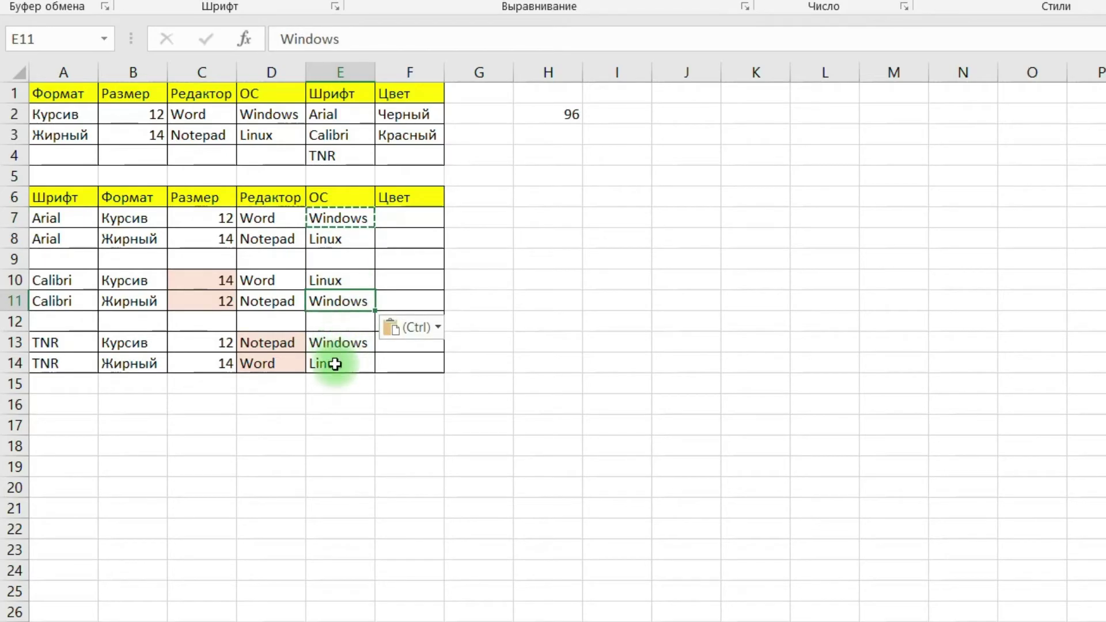
Step: Set E13 to Linux and E14 to Windows in the TNR rows, and shade E10:E11 and E13:E14 light orange
left_click(337, 357)
key("ctrl+c")
left_click(337, 341)
key("ctrl+v")
left_click(338, 299)
key("ctrl+c")
left_click(345, 362)
key("ctrl+v")
left_click_drag(337, 281, 337, 301)
left_click_drag(337, 342, 337, 363)
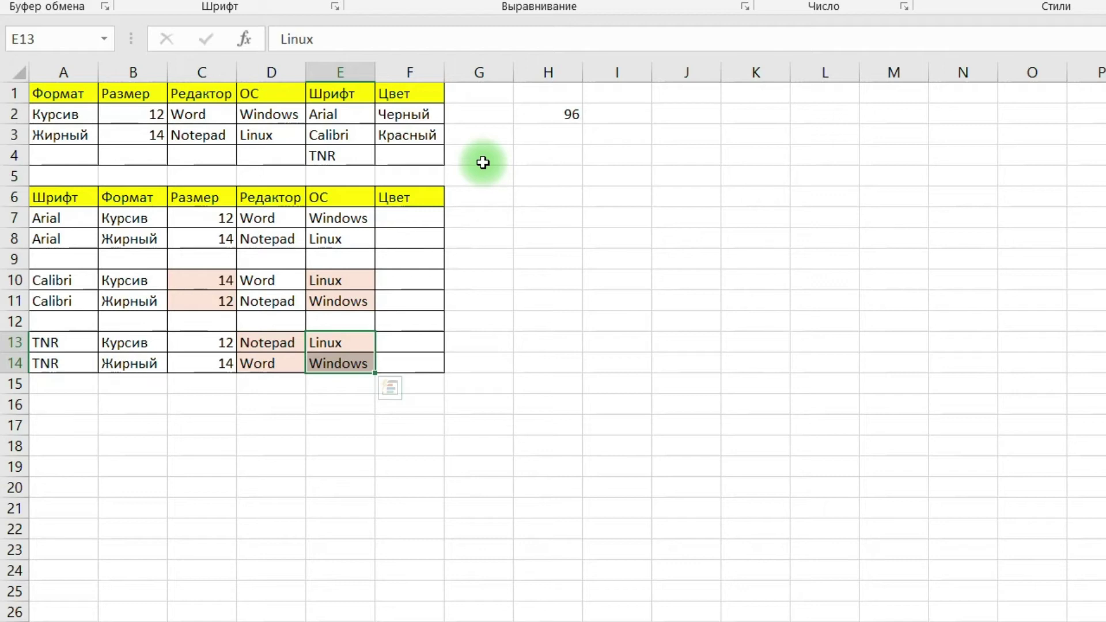
Step: Copy Черный and Красный from F2:F3 into F7:F8 under Цвет and check their pairing with the formats in B7:B8
left_click(410, 222)
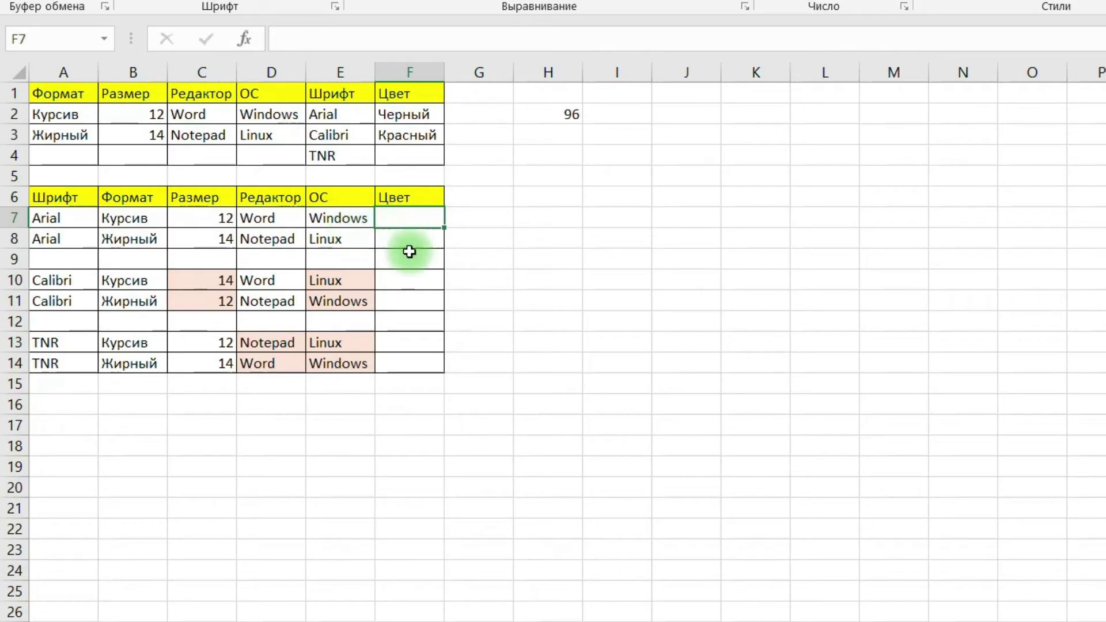
left_click(392, 262)
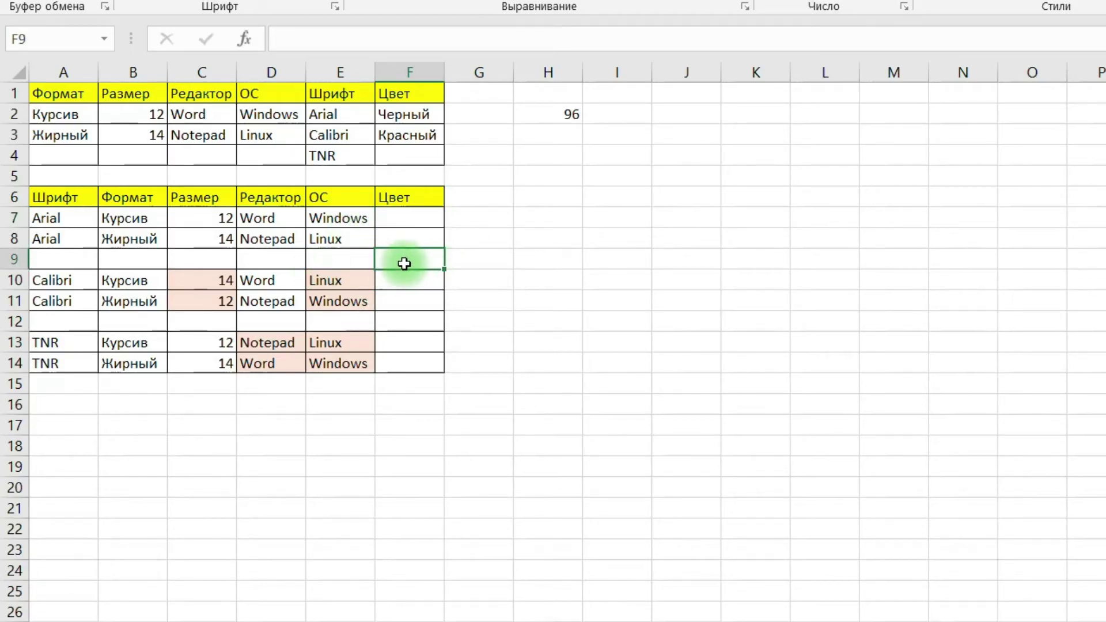
left_click(402, 319)
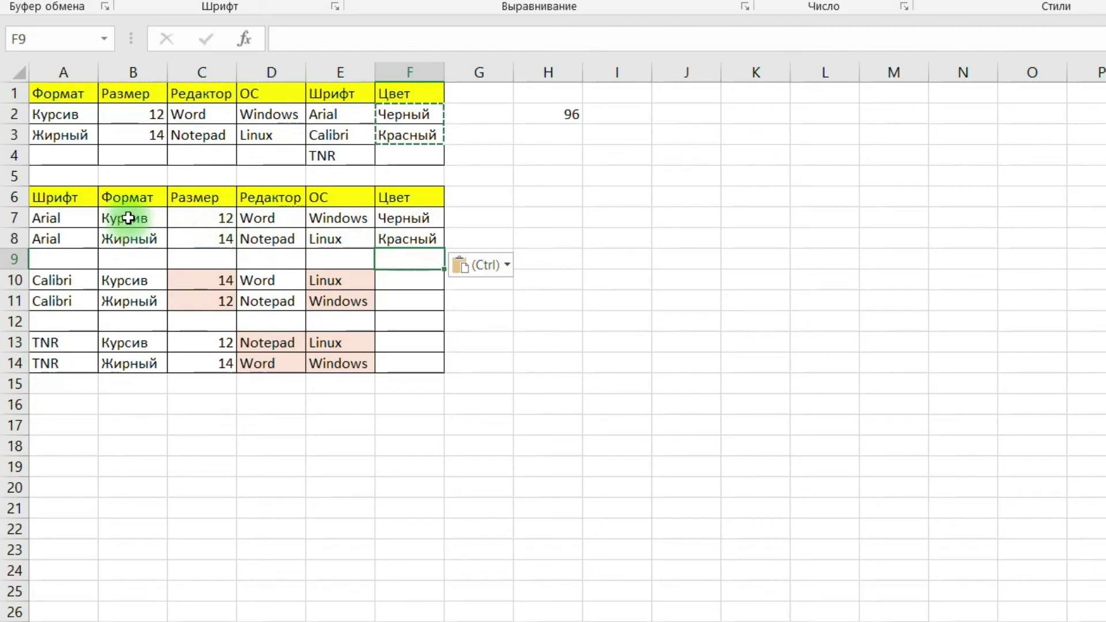
left_click(132, 221)
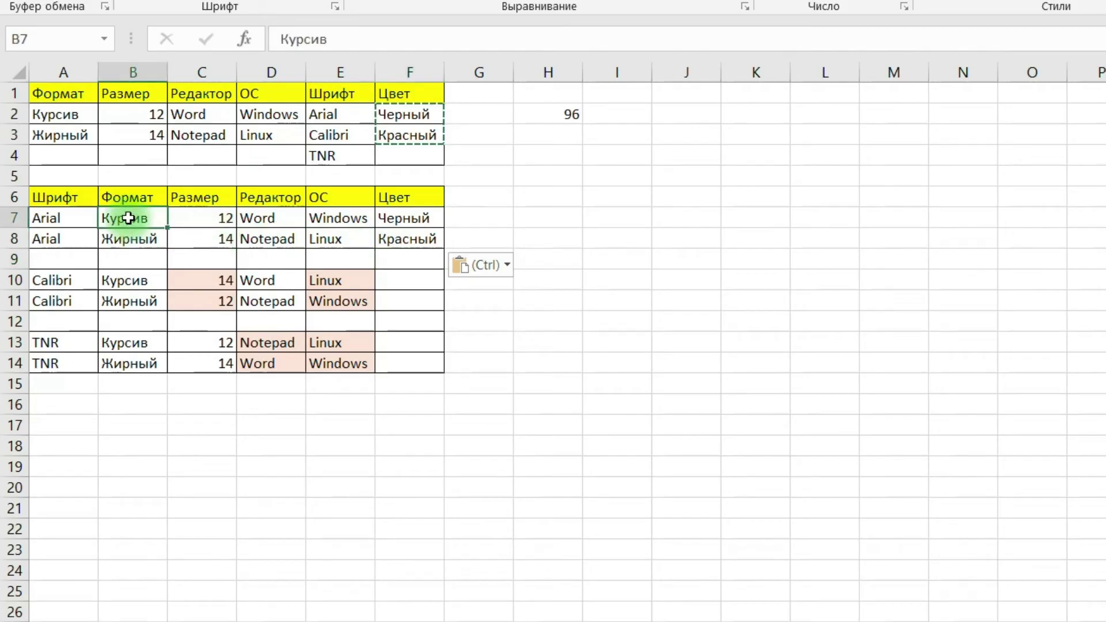
left_click(385, 224)
left_click(150, 239)
left_click(424, 239)
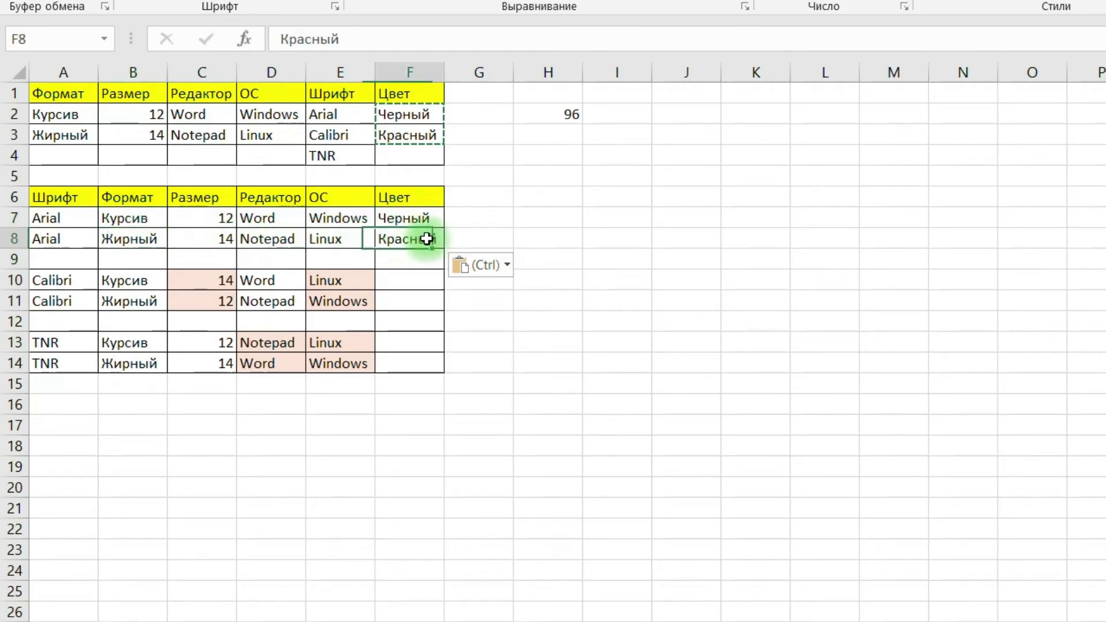
Step: Copy Курсив from B7 into B9 and Черный from F7 into F9 in the blank row below the Arial rows
left_click(129, 217)
key("ctrl+c")
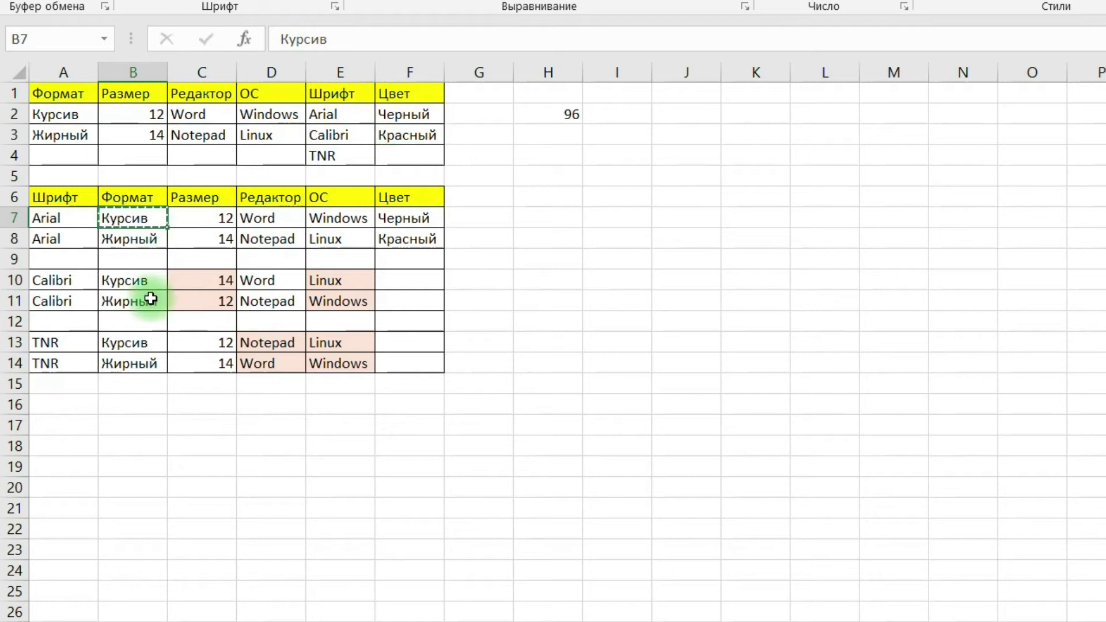
left_click(129, 258)
key("ctrl+v")
left_click(410, 224)
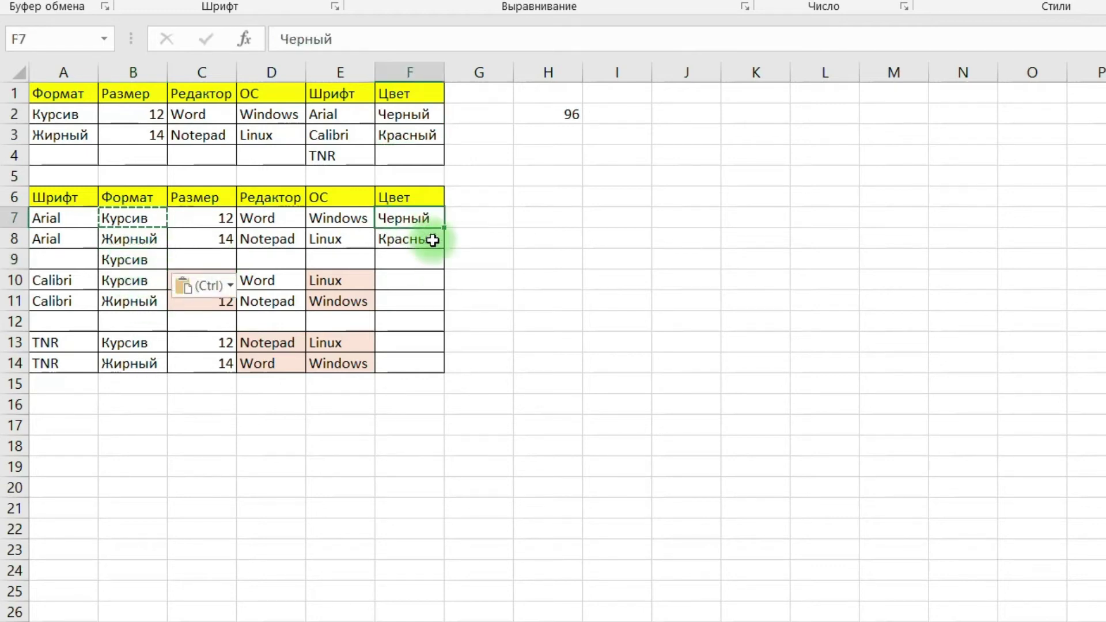
key("ctrl+c")
left_click(428, 258)
key("ctrl+v")
left_click(498, 233)
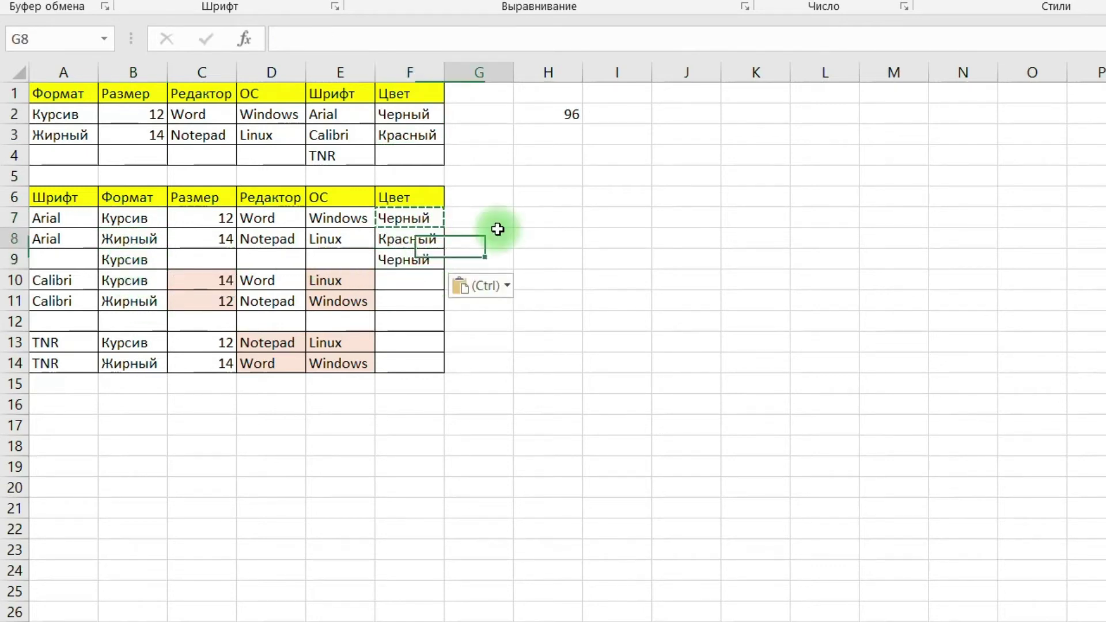
Step: Copy Черный and Красный from F7:F8 into F10:F11 for the Calibri rows
left_click_drag(407, 217, 407, 240)
key("ctrl+c")
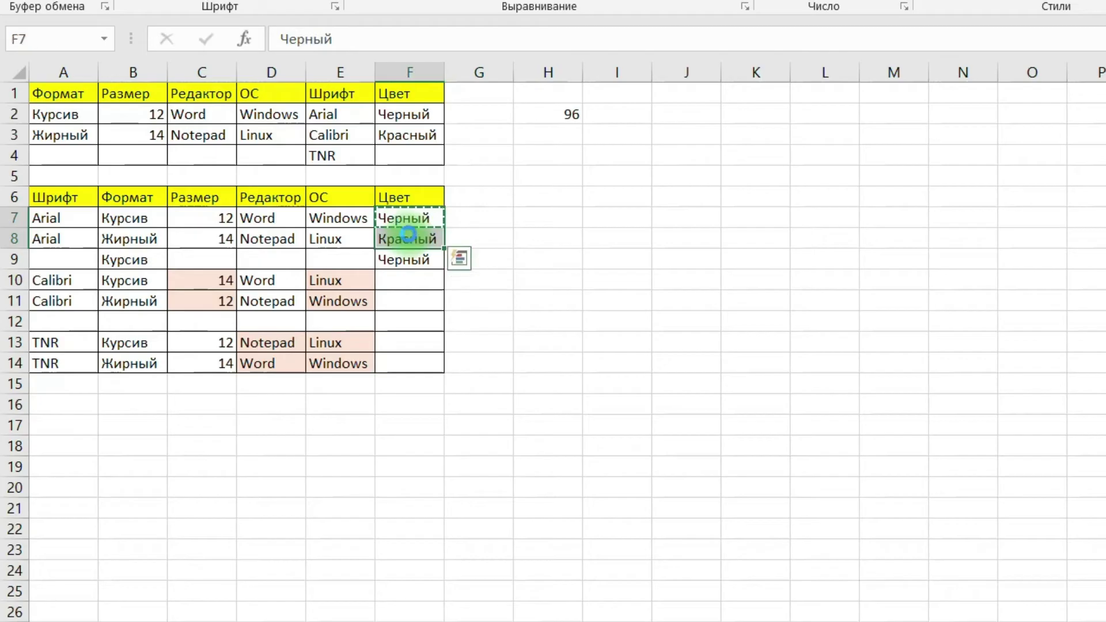
left_click(406, 280)
key("ctrl+v")
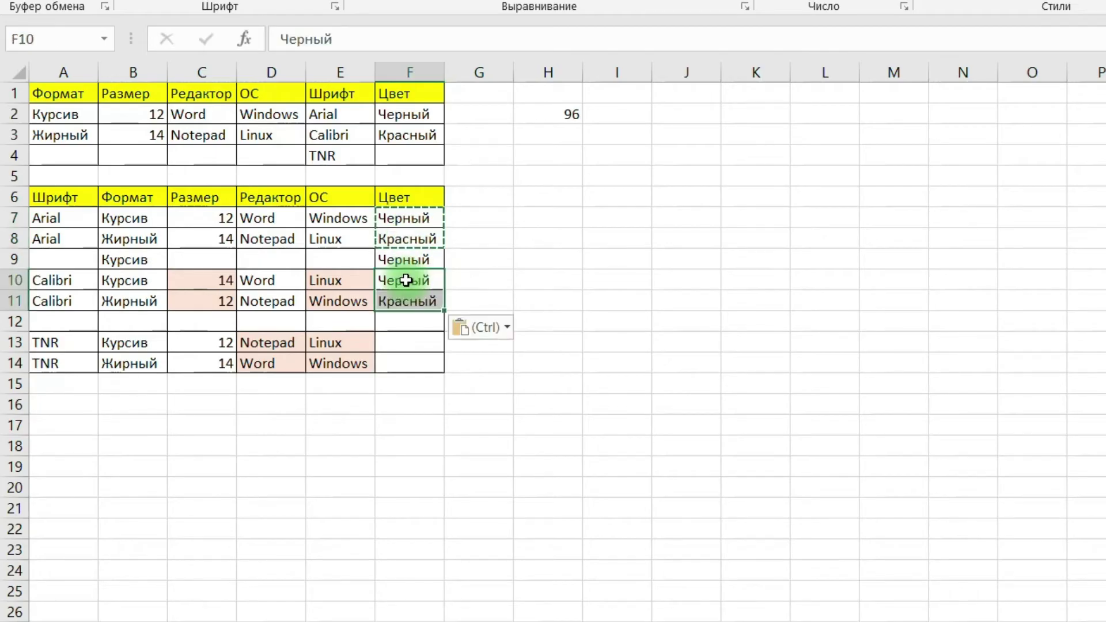
Step: Copy Жирный from B8 into B12 and Черный from F7 into F12 in the blank row below the Calibri rows
left_click(144, 242)
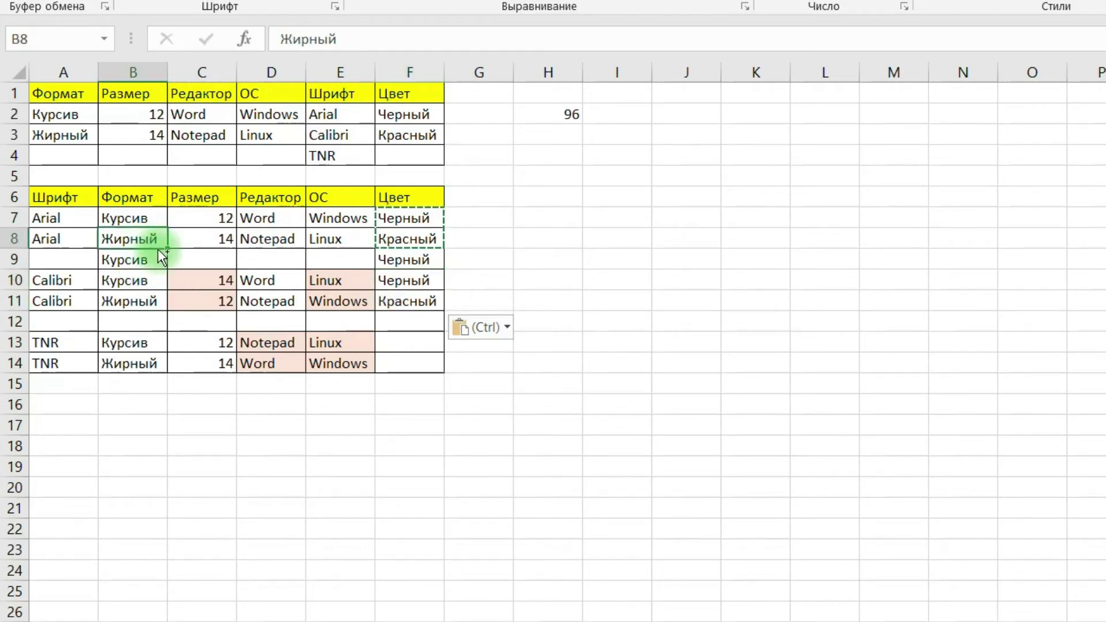
key("ctrl+c")
left_click(129, 323)
key("ctrl+v")
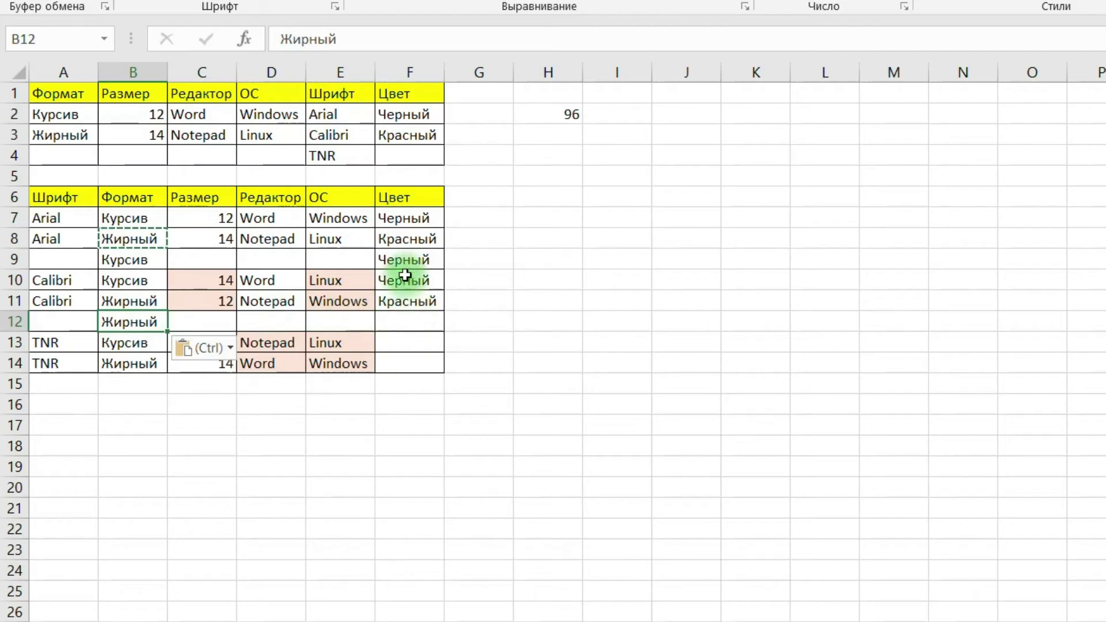
left_click(408, 219)
key("ctrl+c")
left_click(403, 318)
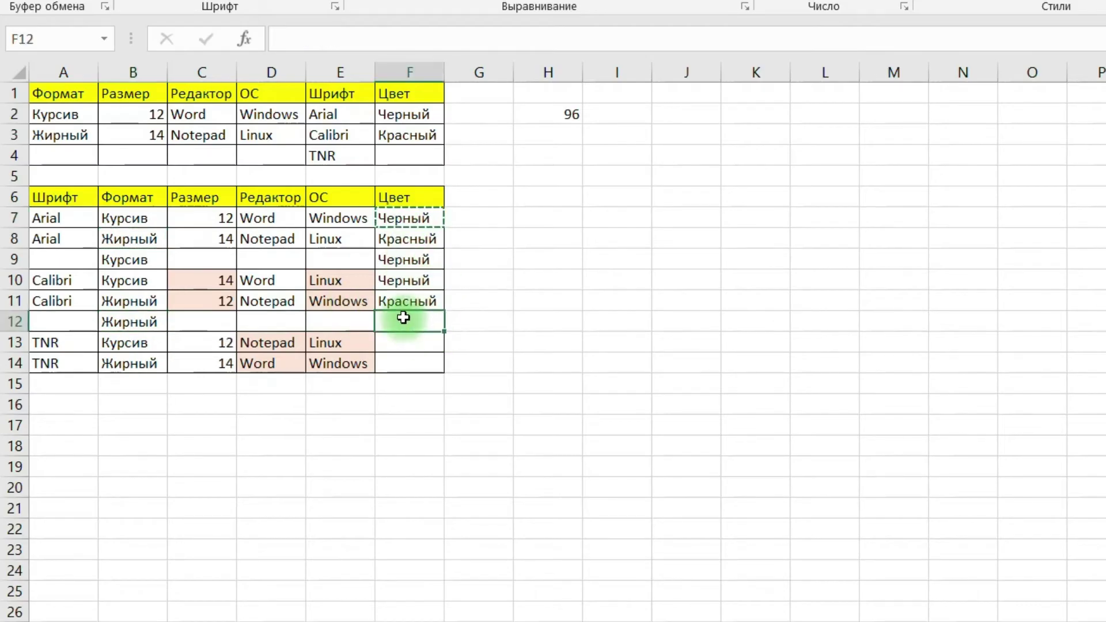
key("ctrl+v")
Step: Copy Черный and Красный from F10:F11 into F13:F14 for the TNR rows
left_click_drag(406, 281, 415, 297)
key("ctrl+c")
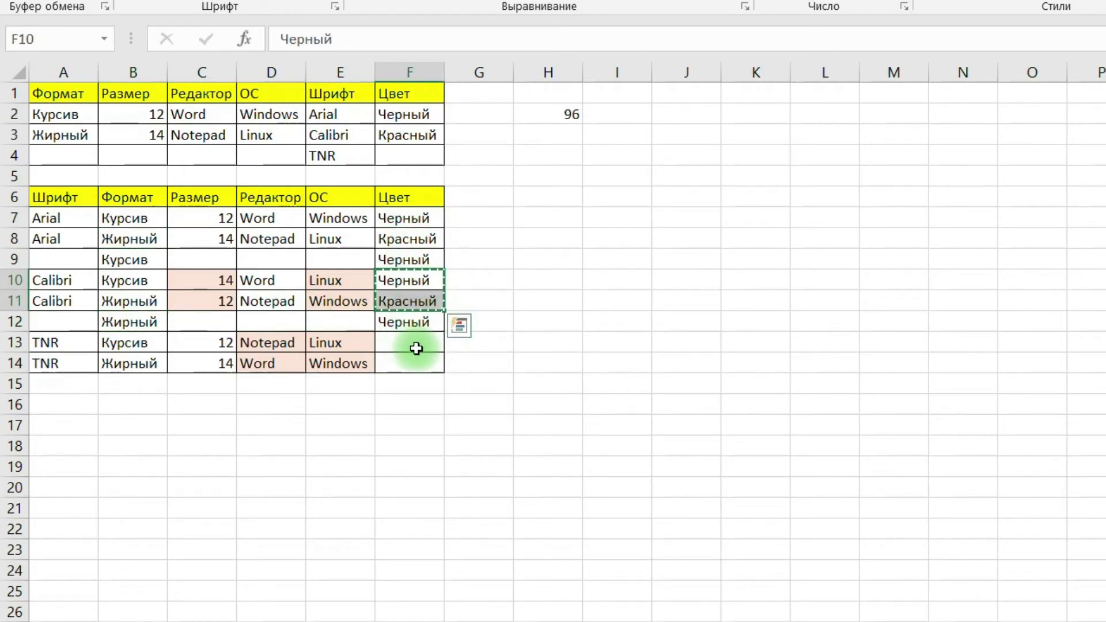
left_click(416, 349)
key("ctrl+v")
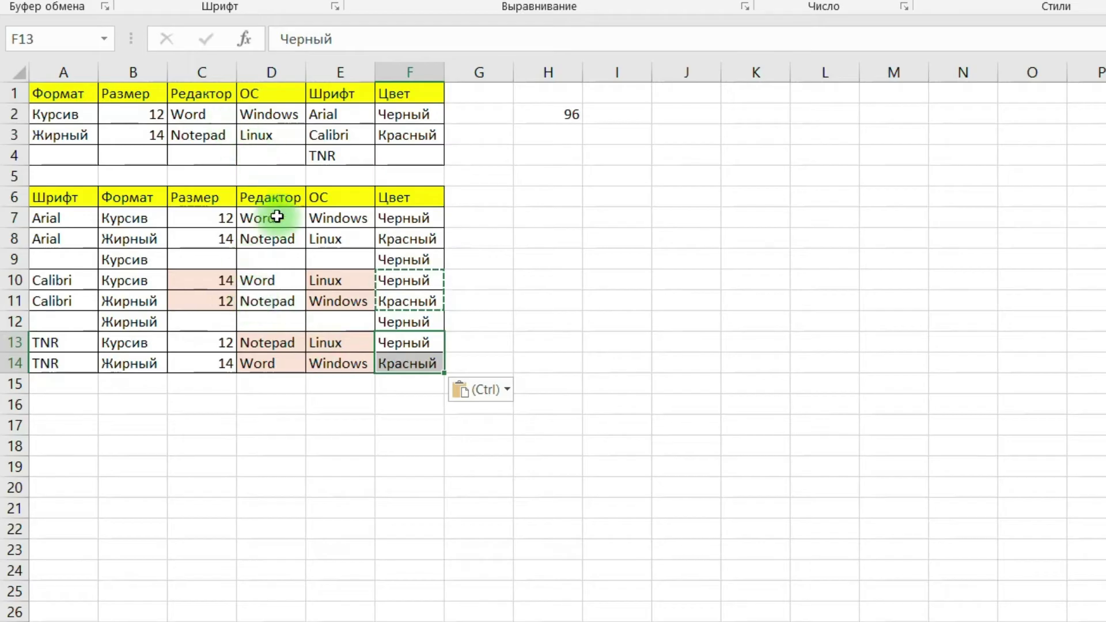
Step: Copy Arial from A8 into A9 and size 14 from C8 into C9
left_click(56, 257)
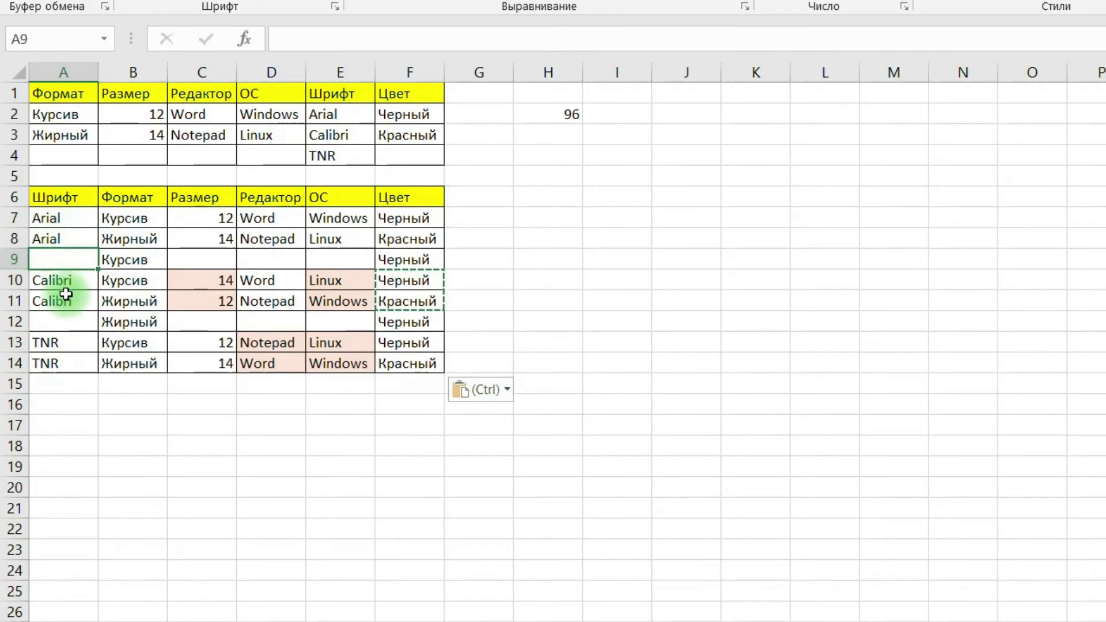
left_click(60, 240)
key("ctrl+c")
left_click(58, 260)
key("ctrl+v")
left_click(217, 240)
key("ctrl+c")
left_click(217, 257)
key("ctrl+v")
Step: Copy Notepad from D8 into D9 and Linux from E8 into E9
left_click(263, 243)
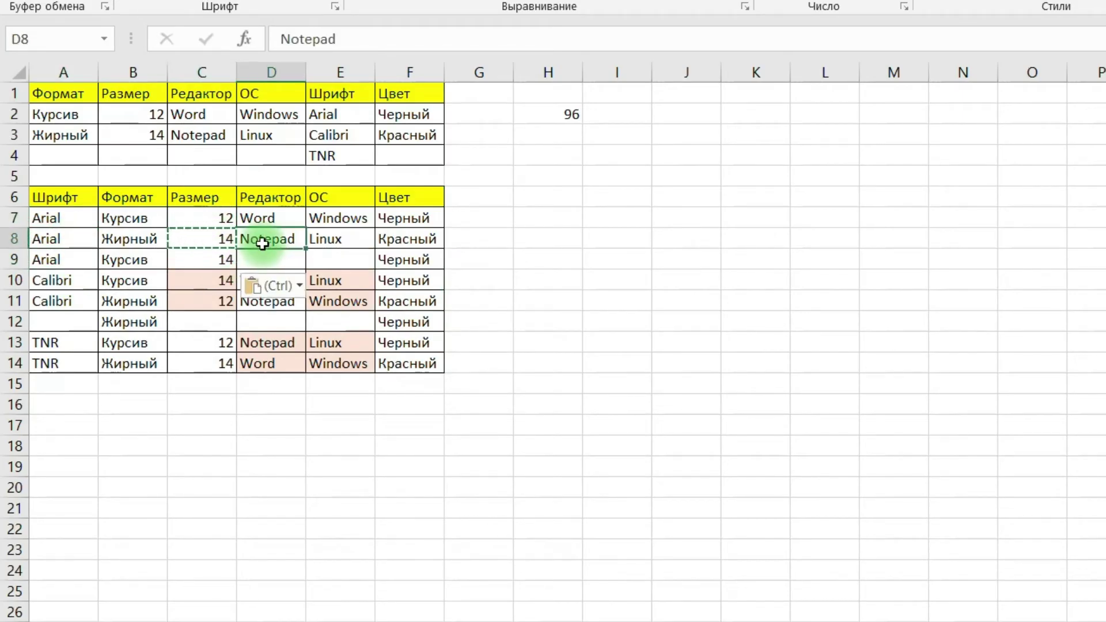
left_click(268, 259)
key("ctrl+v")
left_click(340, 239)
left_click(349, 257)
key("ctrl+v")
Step: Shade C9:E9 and A9 light green to mark the filled-in values of row 9
left_click_drag(348, 260, 230, 261)
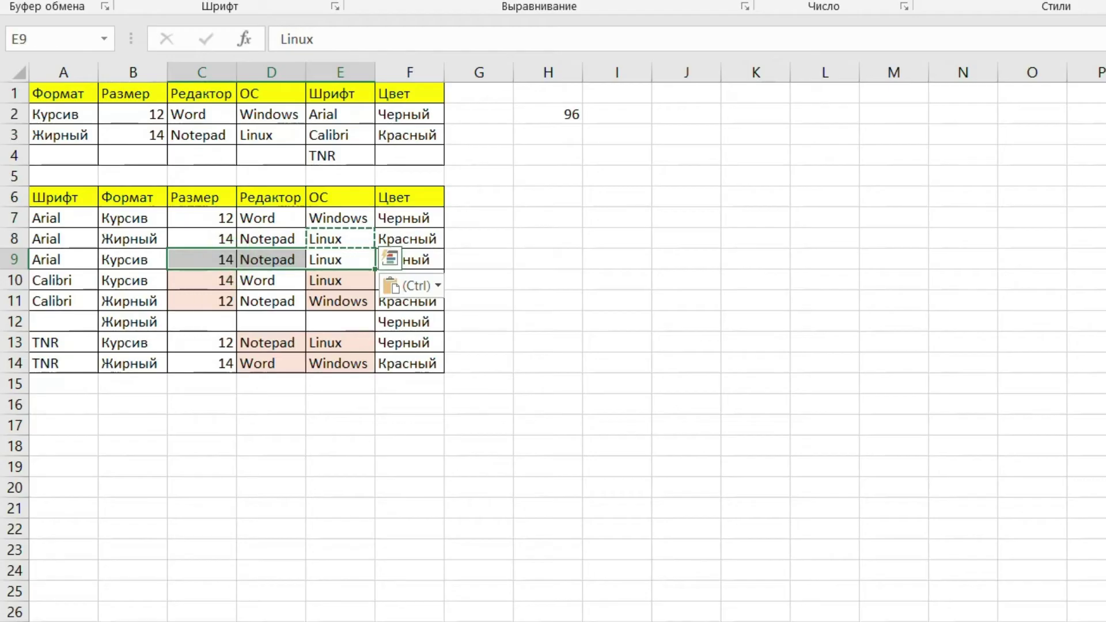
left_click(282, 1)
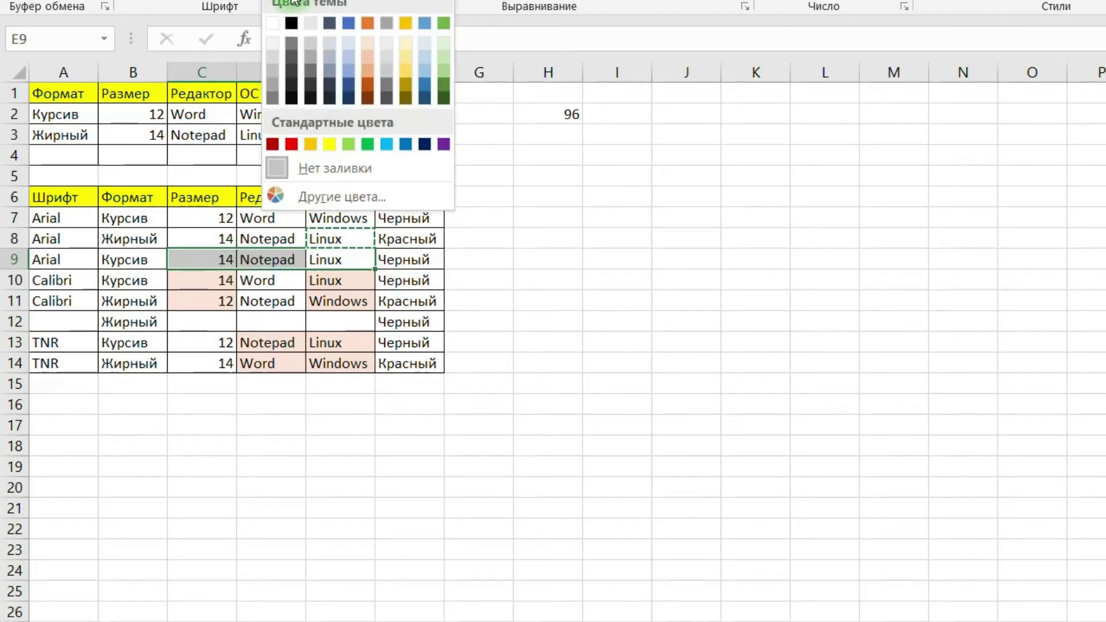
left_click(441, 45)
left_click(81, 257)
left_click(275, 2)
Step: Copy Calibri from A11 into A12 and 12, Notepad, Windows from C11:E11 into C12:E12, and shade the copied cells light green
left_click(86, 301)
key("ctrl+c")
left_click(98, 321)
key("ctrl+v")
left_click_drag(210, 301, 316, 297)
key("ctrl+c")
key("ctrl+v")
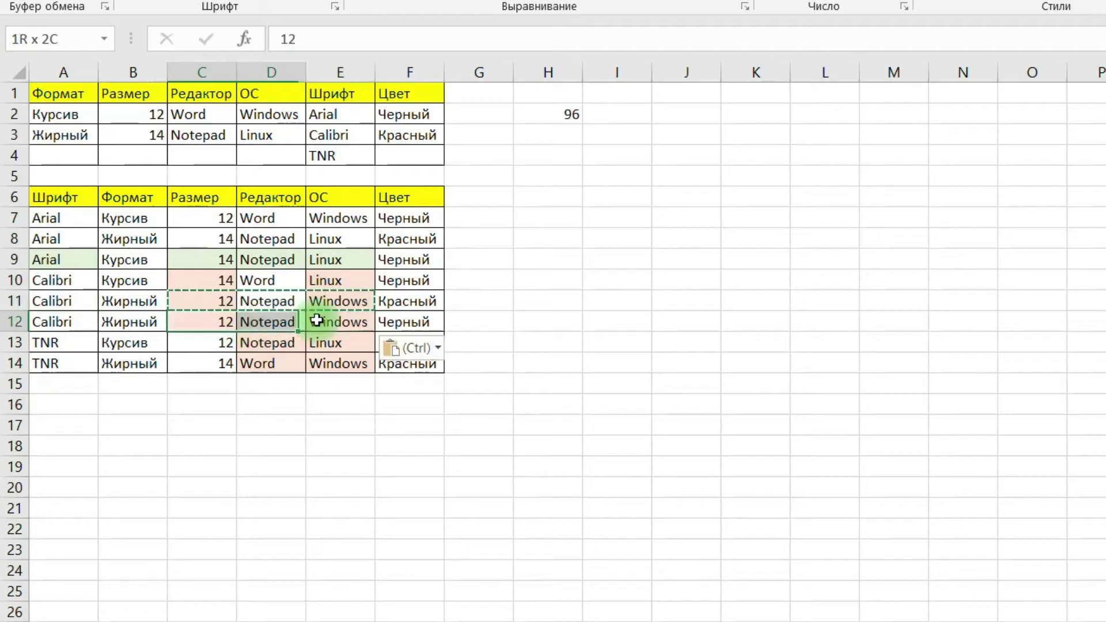
key("Home")
left_click(247, 4)
Step: Enter 8 in H7 as the pairwise combination count and compare it with the full combination formula in H2
left_click(564, 216)
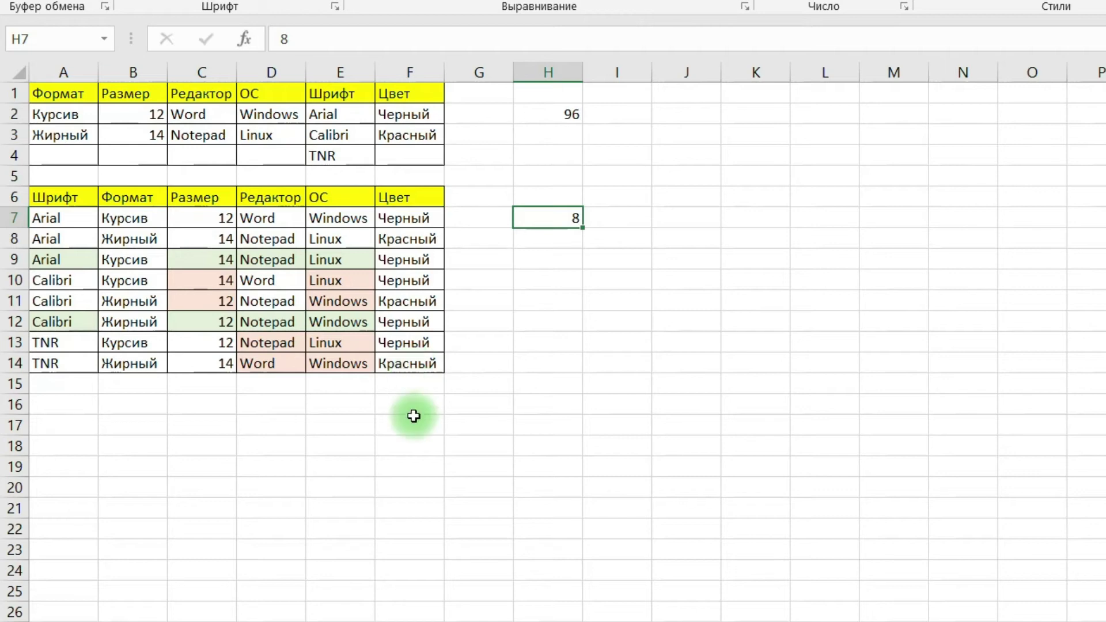
left_click(567, 238)
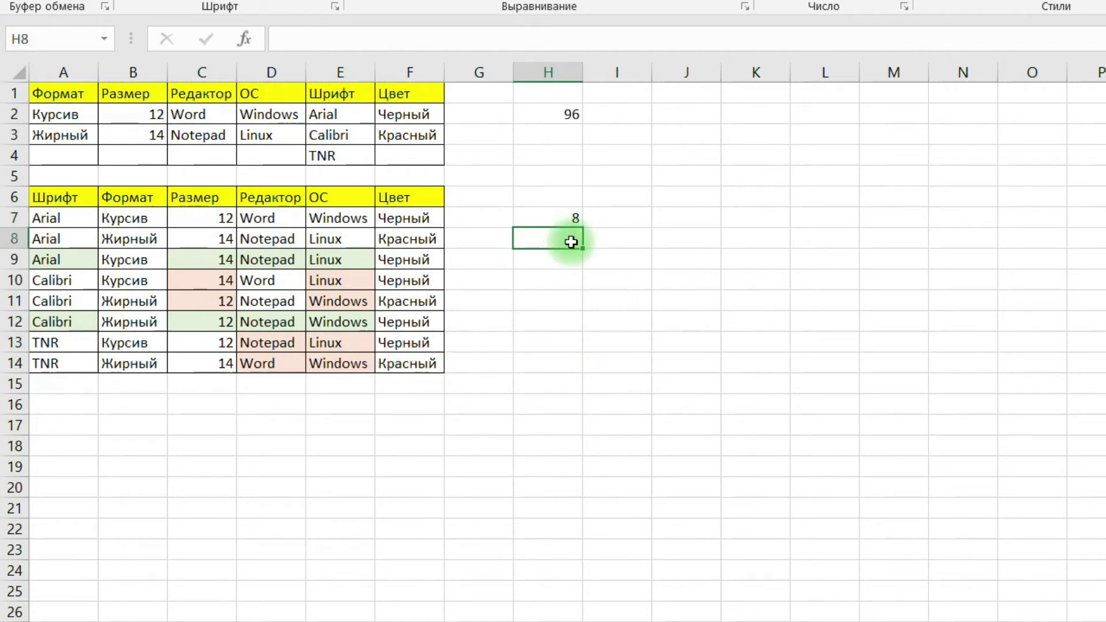
left_click(573, 111)
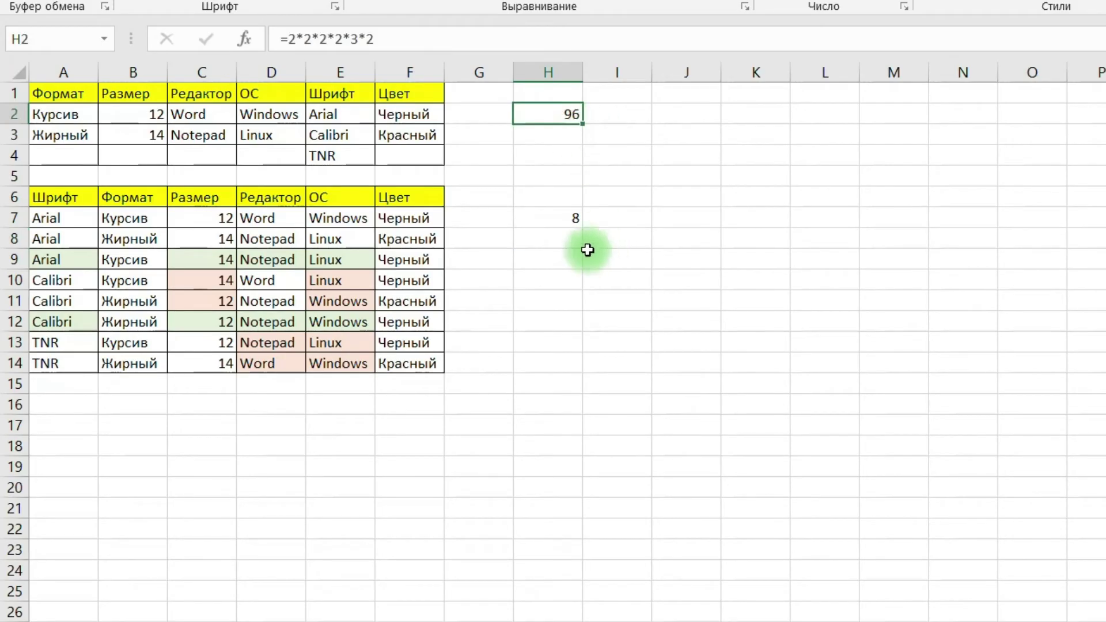
left_click(568, 183)
left_click(580, 217)
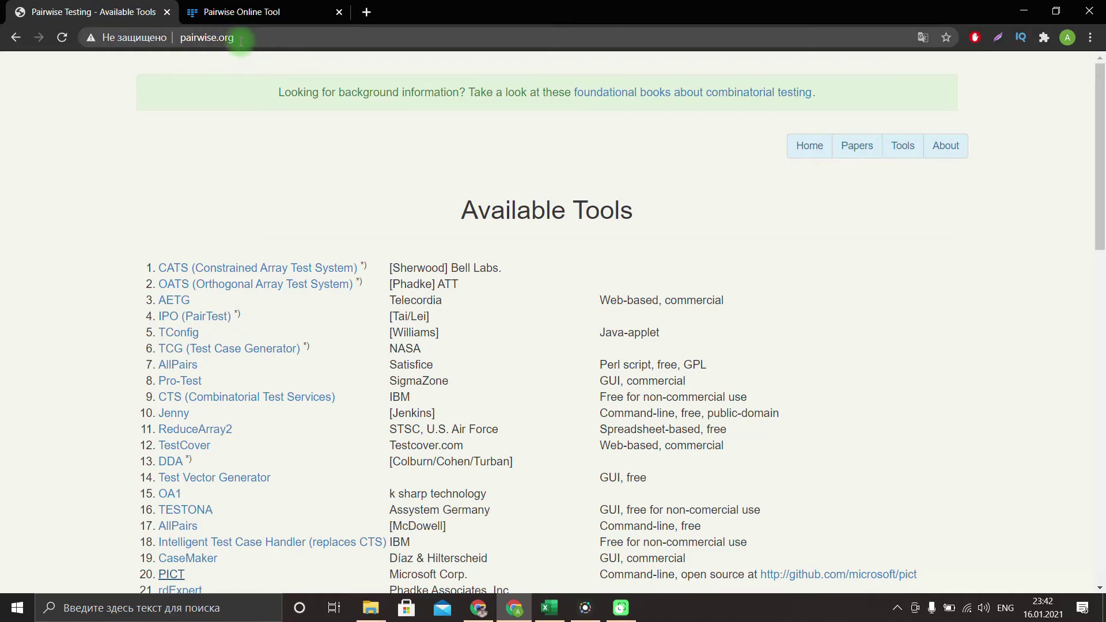
left_click(303, 45)
key("Escape")
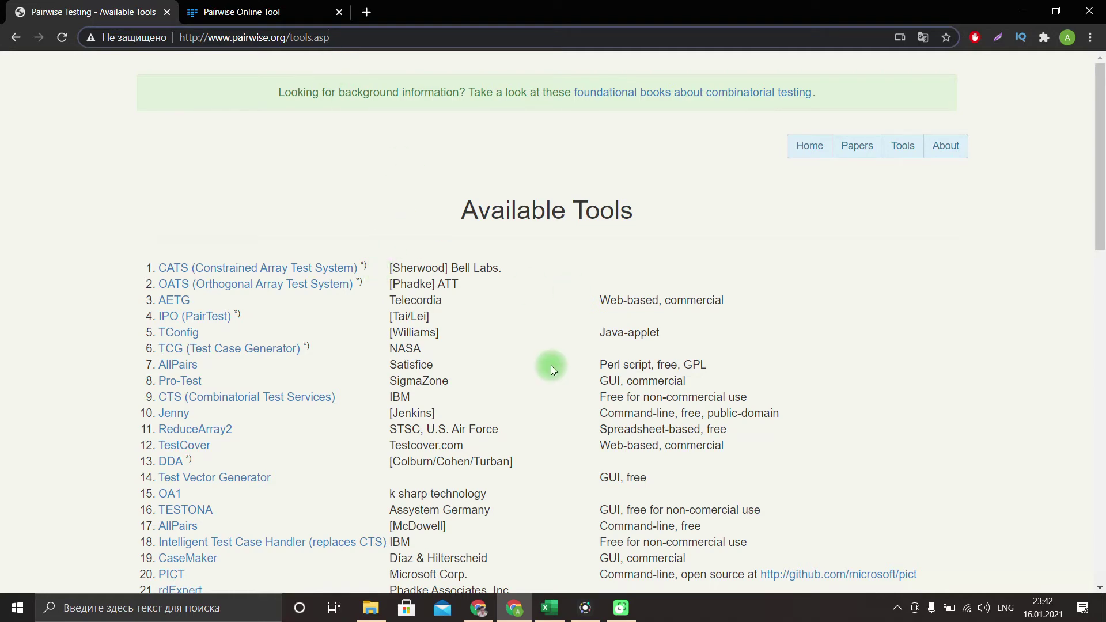
scroll(446, 302, "down", 10)
scroll(320, 380, "up", 10)
scroll(345, 378, "down", 7)
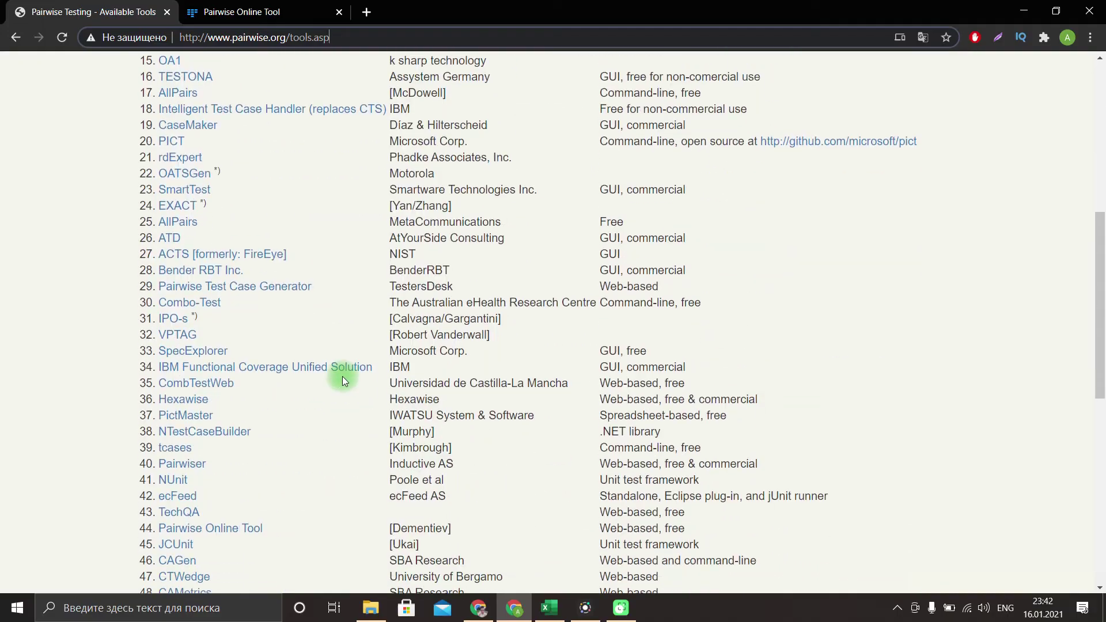
scroll(342, 375, "down", 3)
scroll(342, 376, "up", 2)
scroll(354, 377, "up", 2)
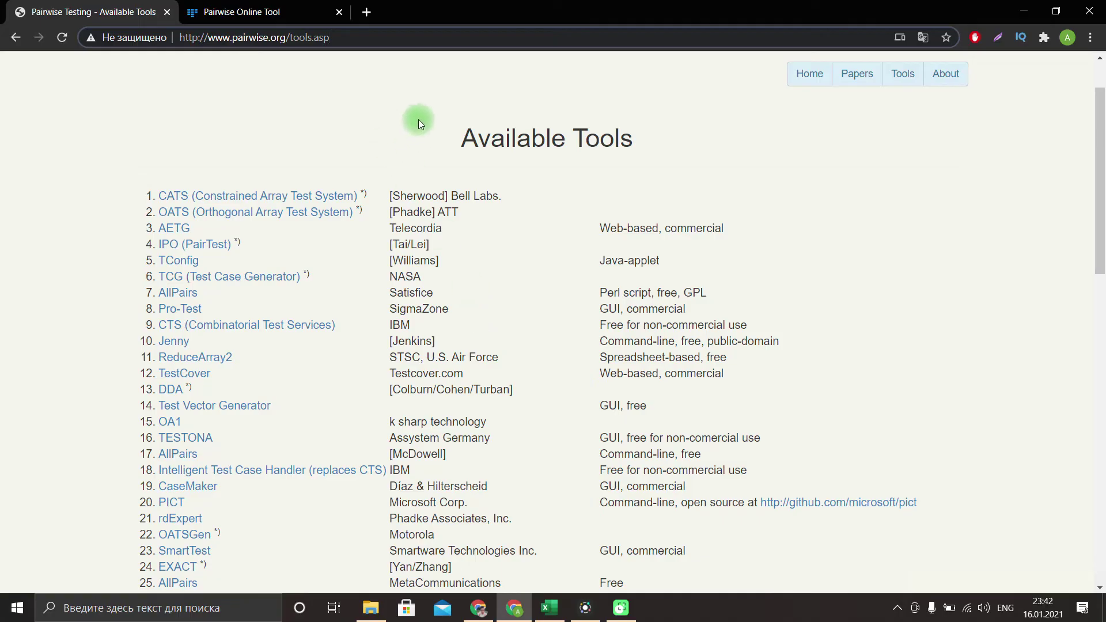
Step: Switch to the Pairwise Online Tool page and examine its editable column name and value cells
left_click(281, 7)
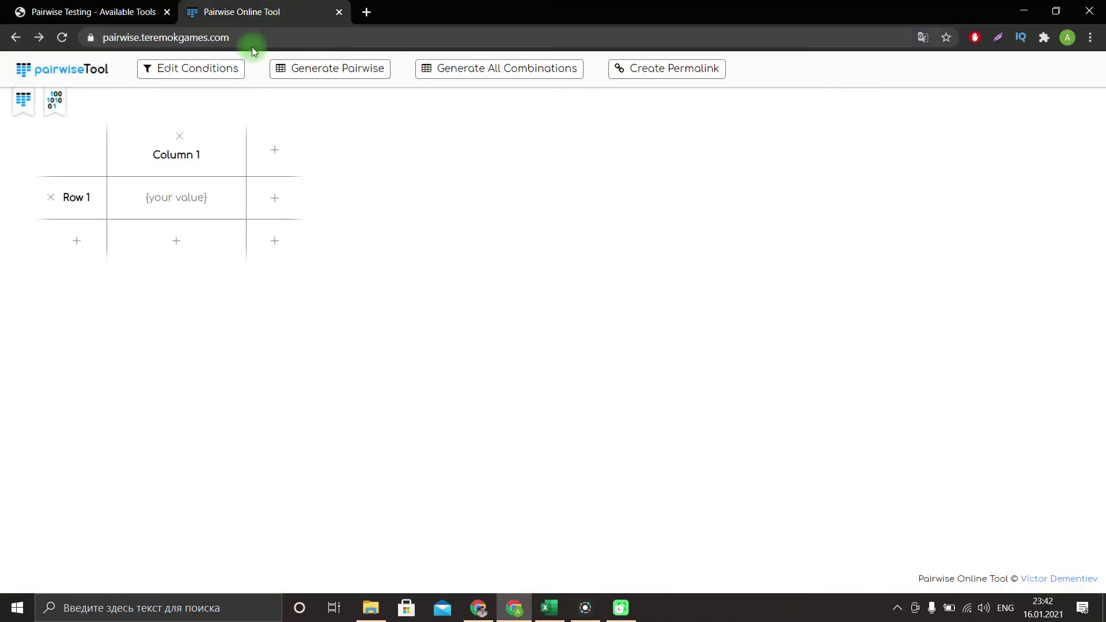
left_click(157, 39)
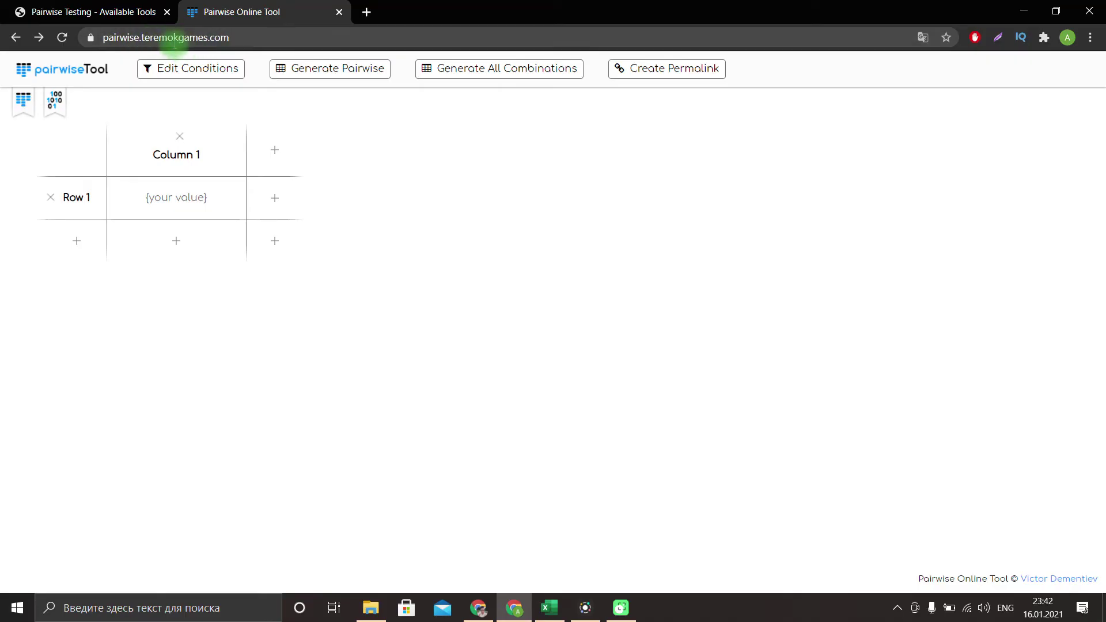
left_click(188, 190)
left_click(178, 161)
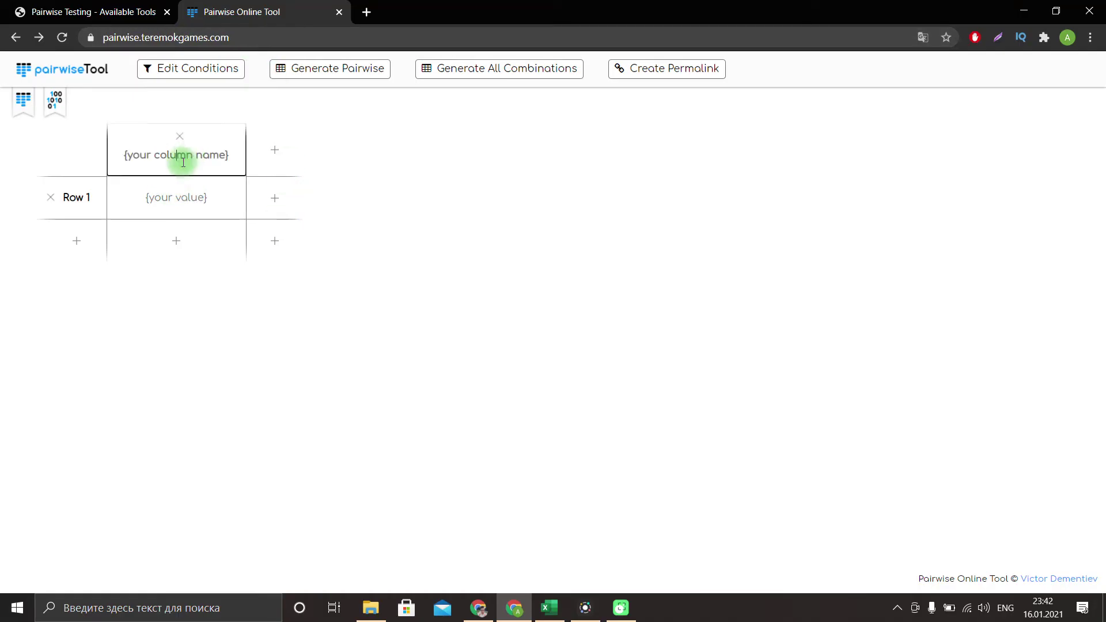
left_click(424, 397)
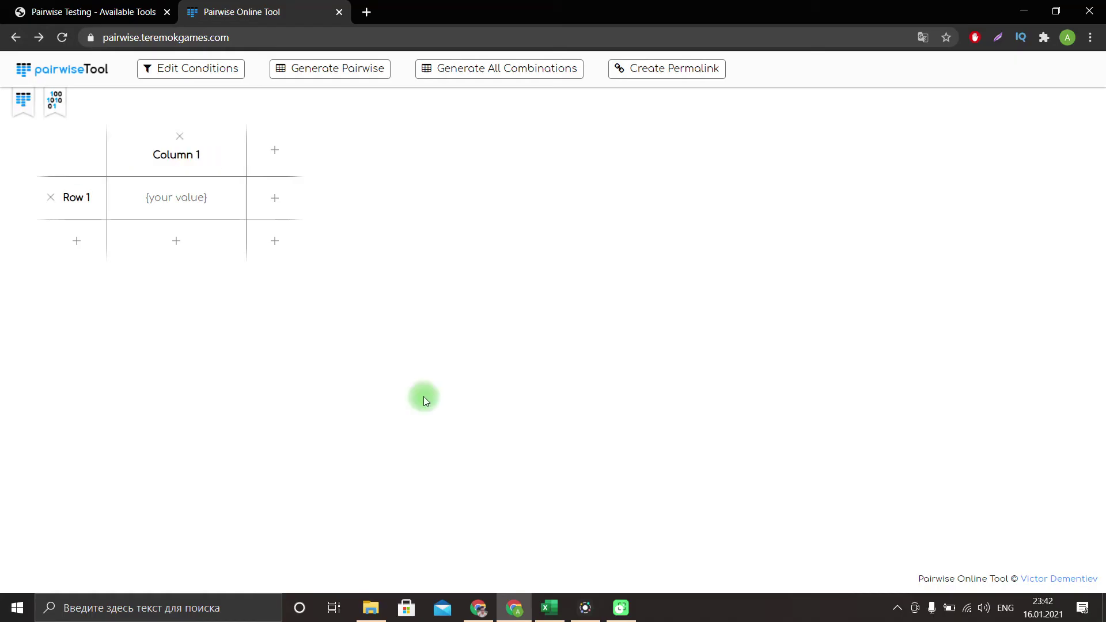
Step: Switch to Excel to review the parameter headings in A1:C1, and return to the Pairwise Online Tool
left_click(554, 611)
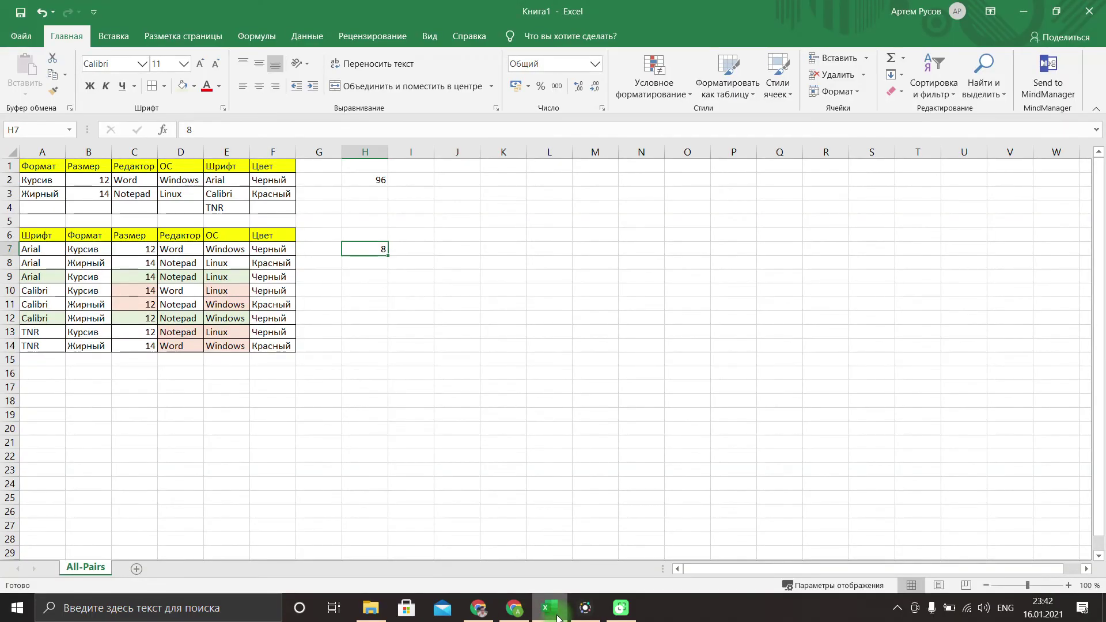
left_click_drag(41, 170, 124, 169)
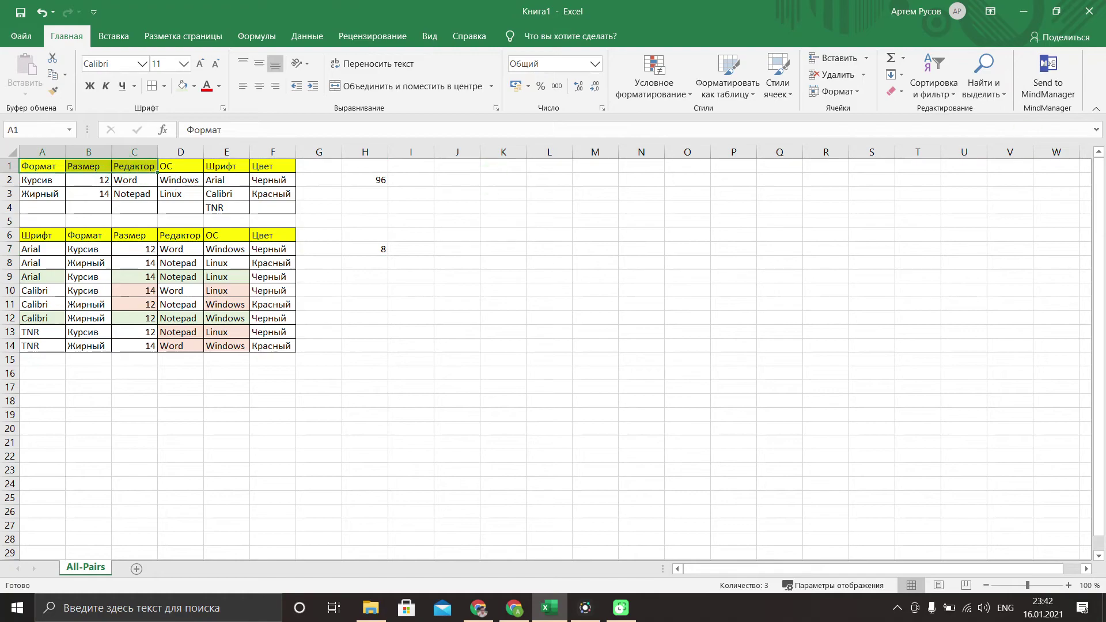
left_click(1018, 8)
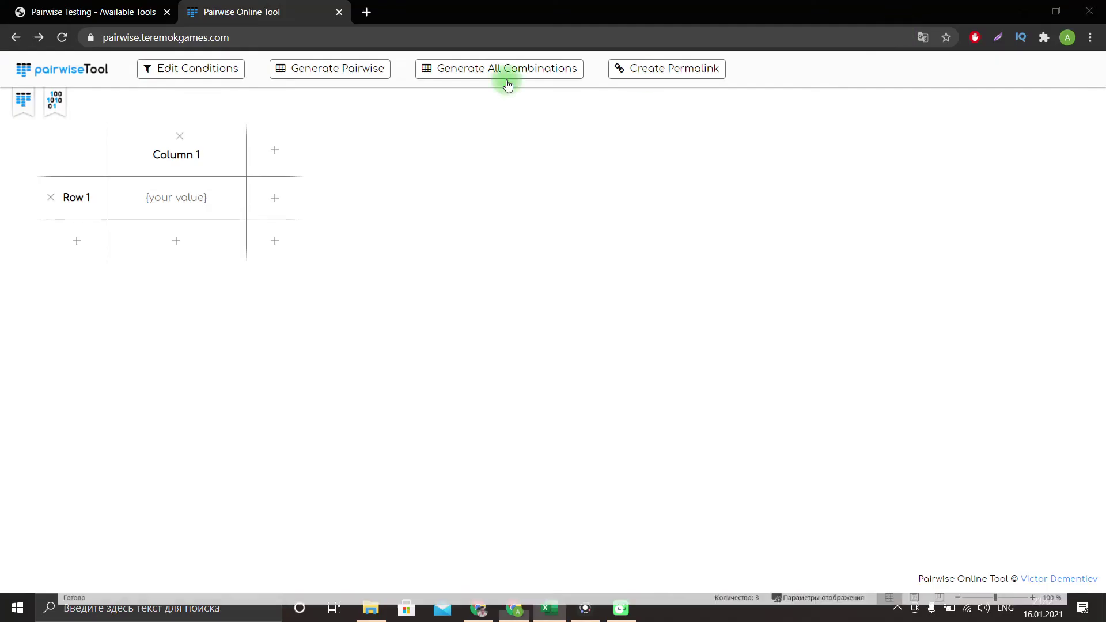
Step: Name the first column Test1 and add two more columns named Test2 and Test3
left_click(178, 156)
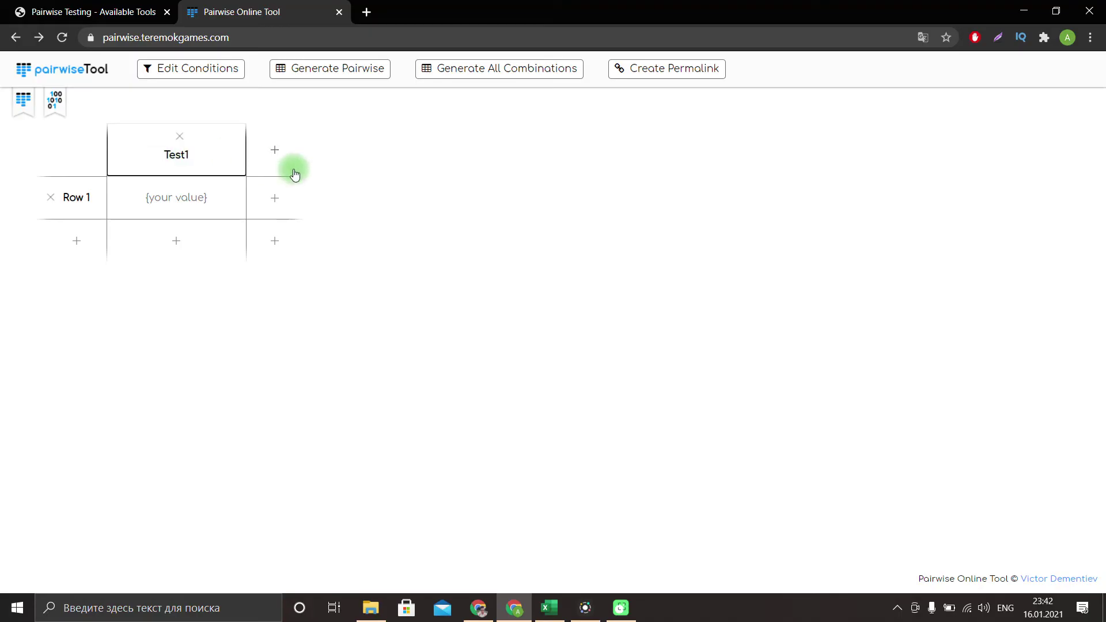
left_click(271, 159)
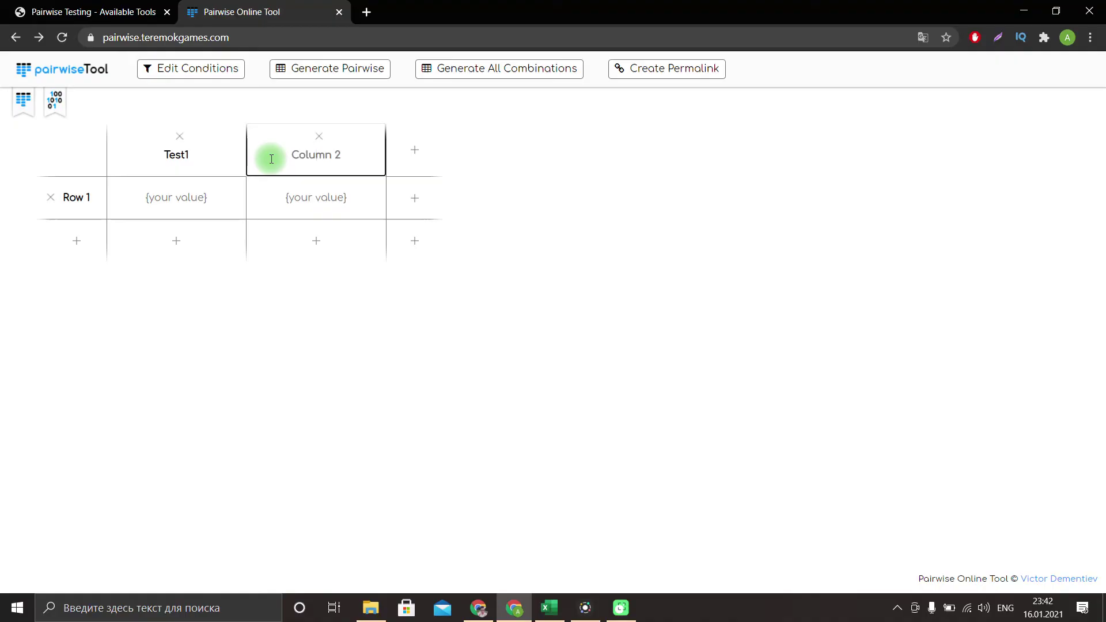
type("Test2")
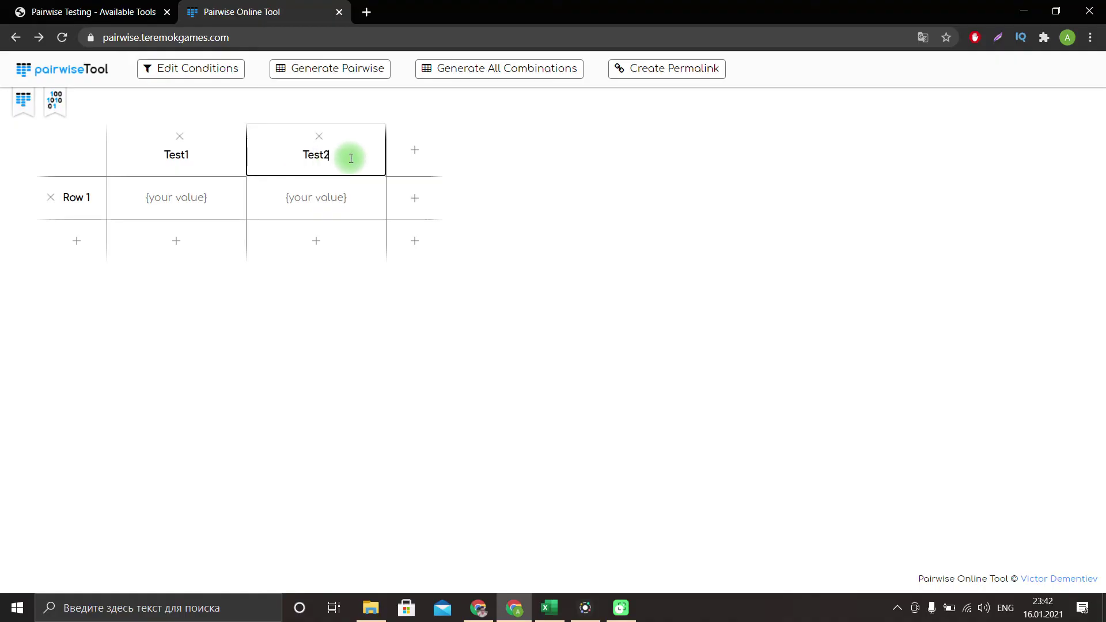
left_click(403, 151)
type("Test3")
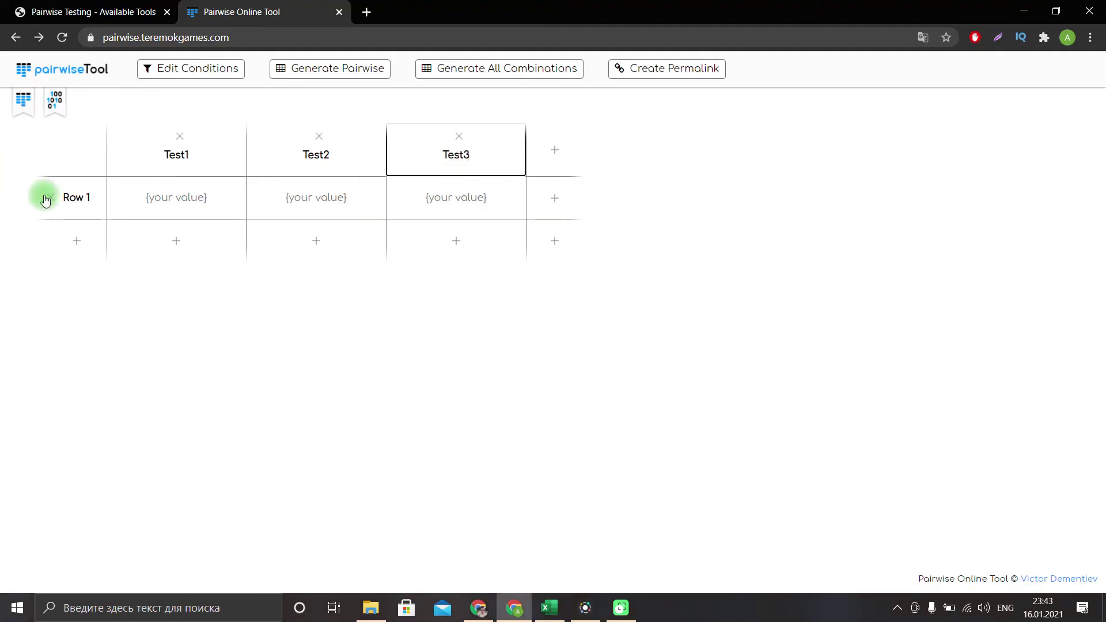
Step: Add Row 2 and Row 3 to the parameter table
double_click(75, 201)
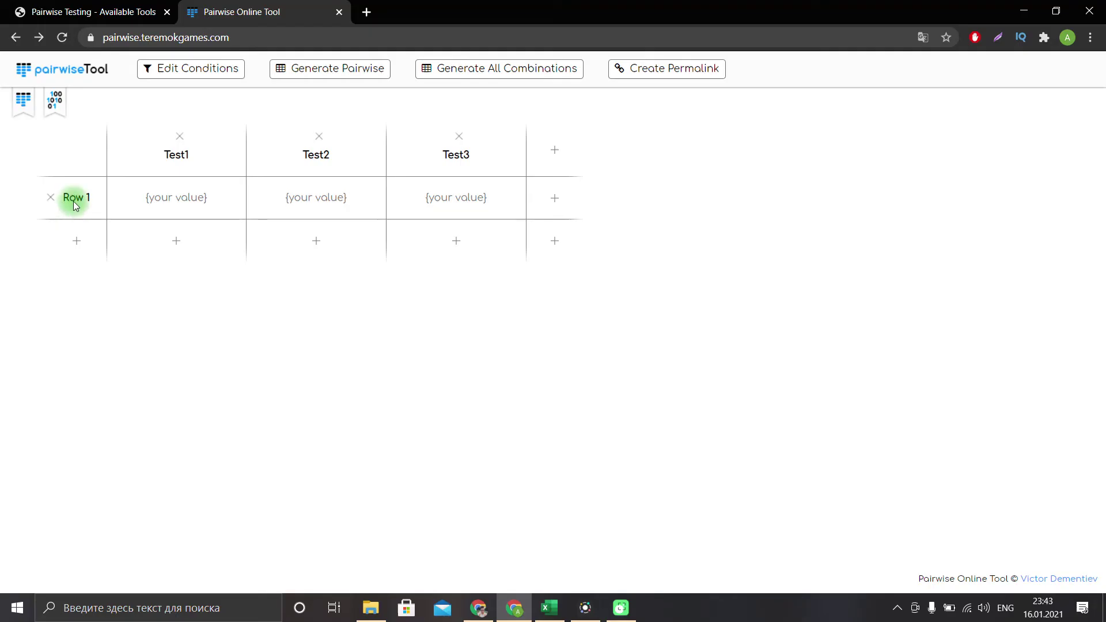
left_click(80, 241)
left_click(75, 283)
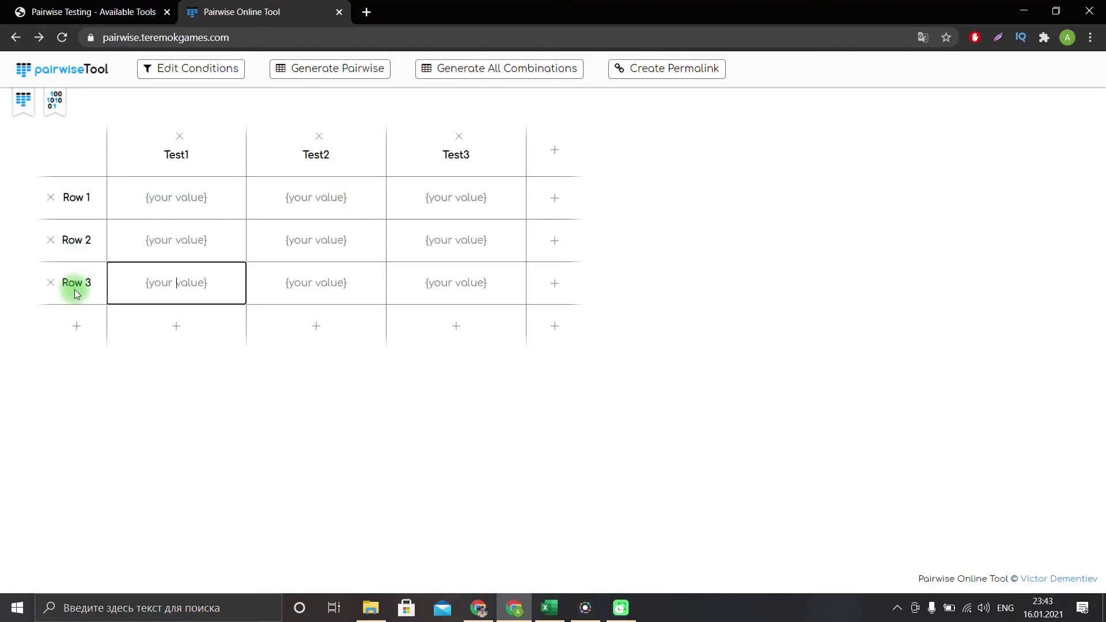
Step: Fill the Test1 column with Red, Blue and Green in Rows 1 to 3
left_click(182, 198)
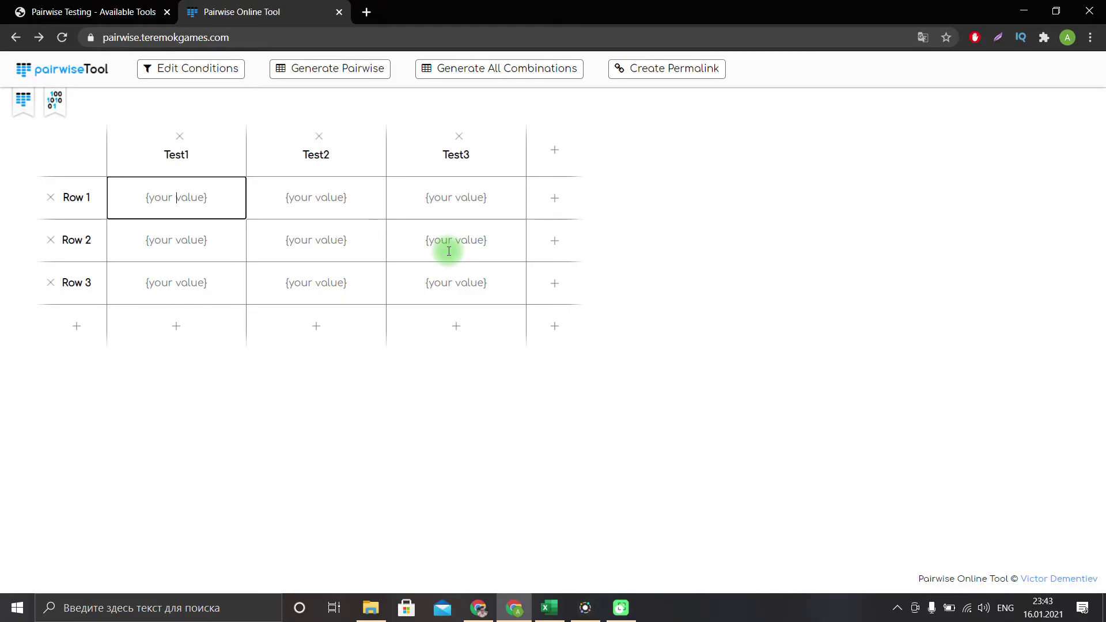
type("Red")
left_click(151, 239)
type("Blue")
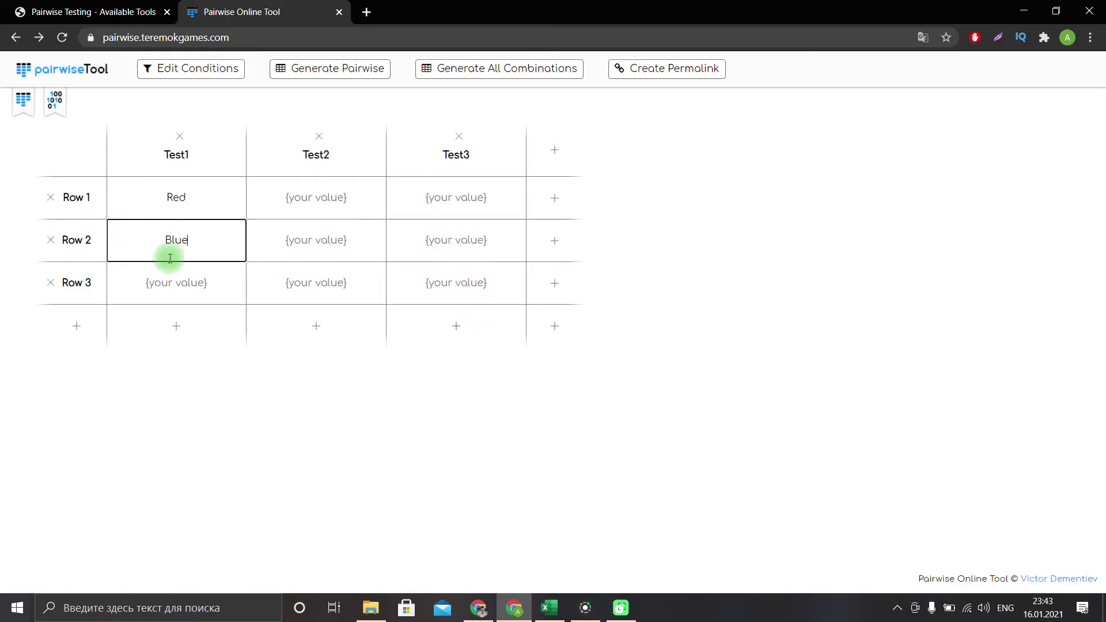
left_click(177, 277)
type("Green")
Step: Fill the Test2 column with 100, 200 and 300 in Rows 1 to 3
left_click(317, 202)
type("100")
left_click(344, 238)
type("200")
left_click(338, 284)
type("3")
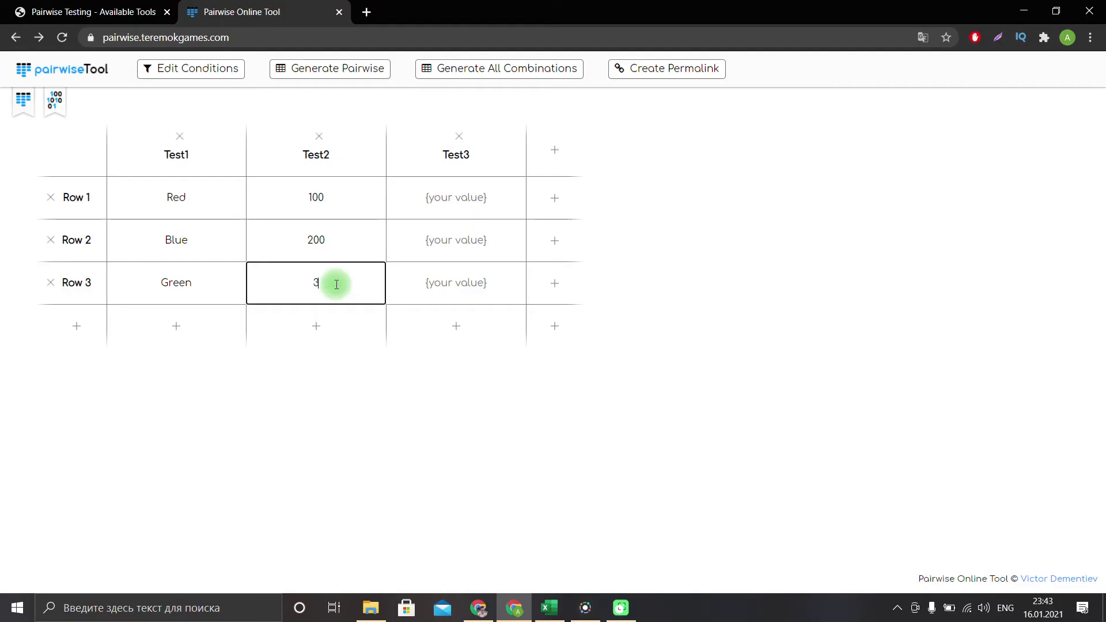
type("00")
Step: Fill the Test3 column with Male, Female and Unknown in Rows 1 to 3
left_click(481, 199)
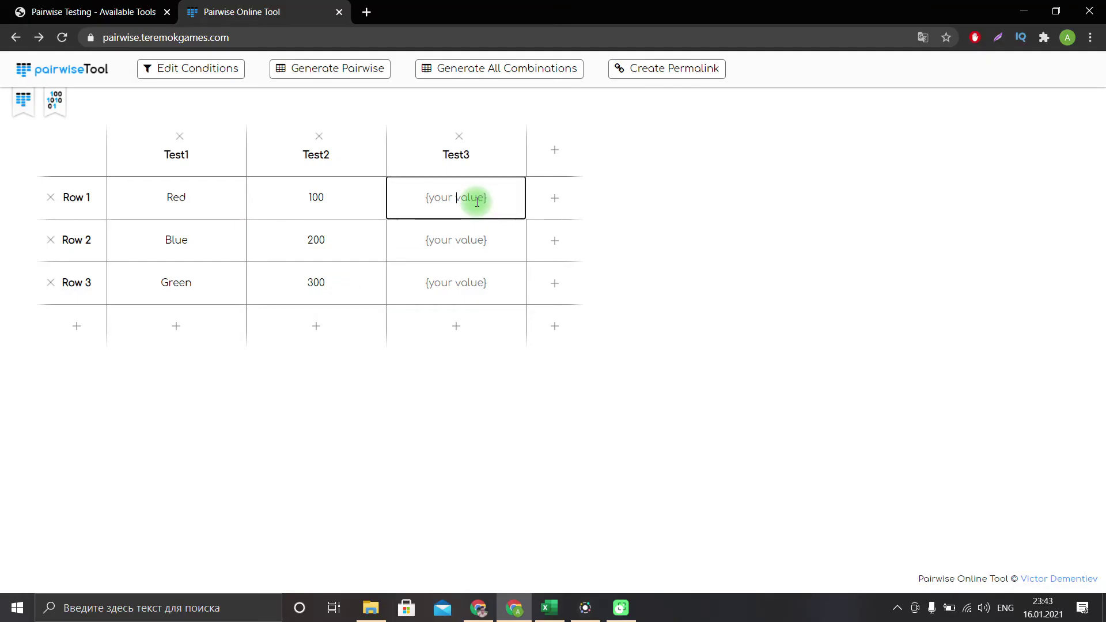
type("Male")
left_click(465, 236)
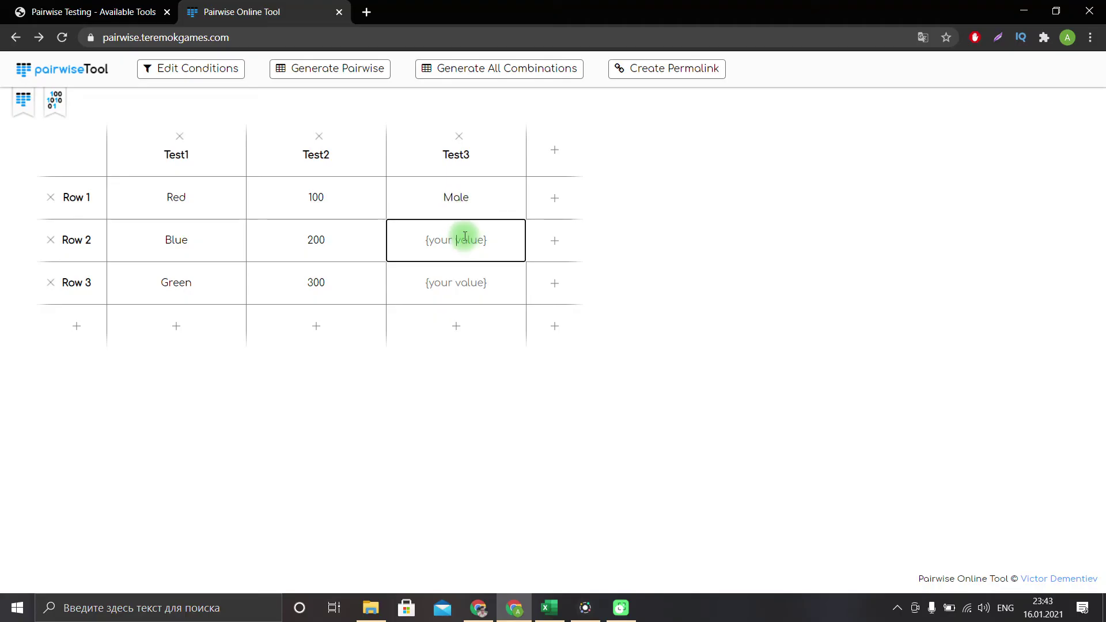
type("Female")
left_click(460, 282)
type("Un")
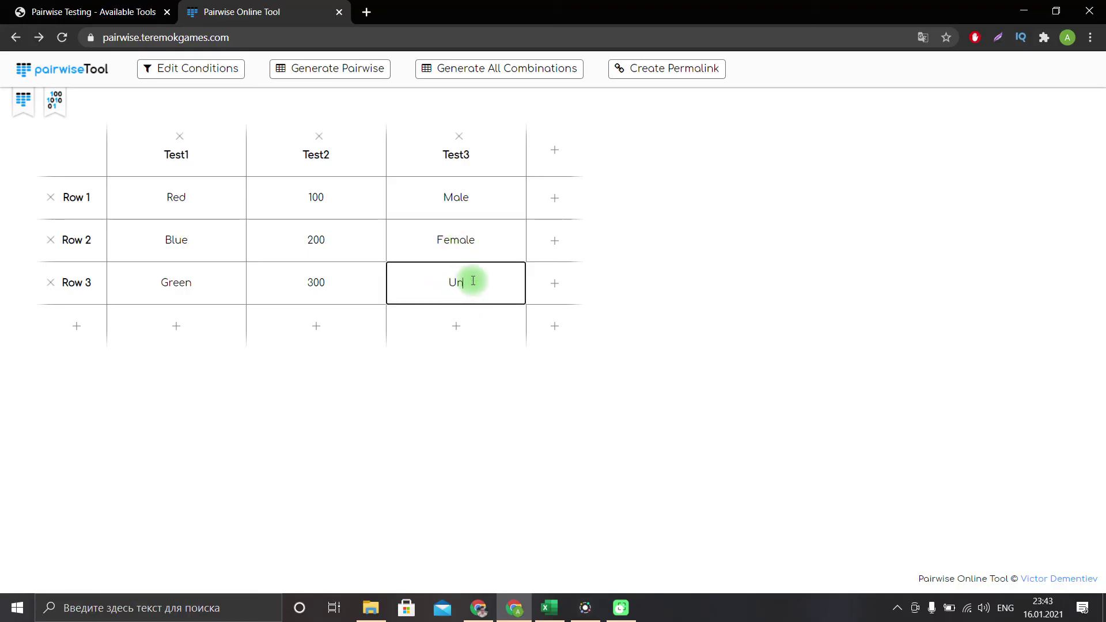
type("known")
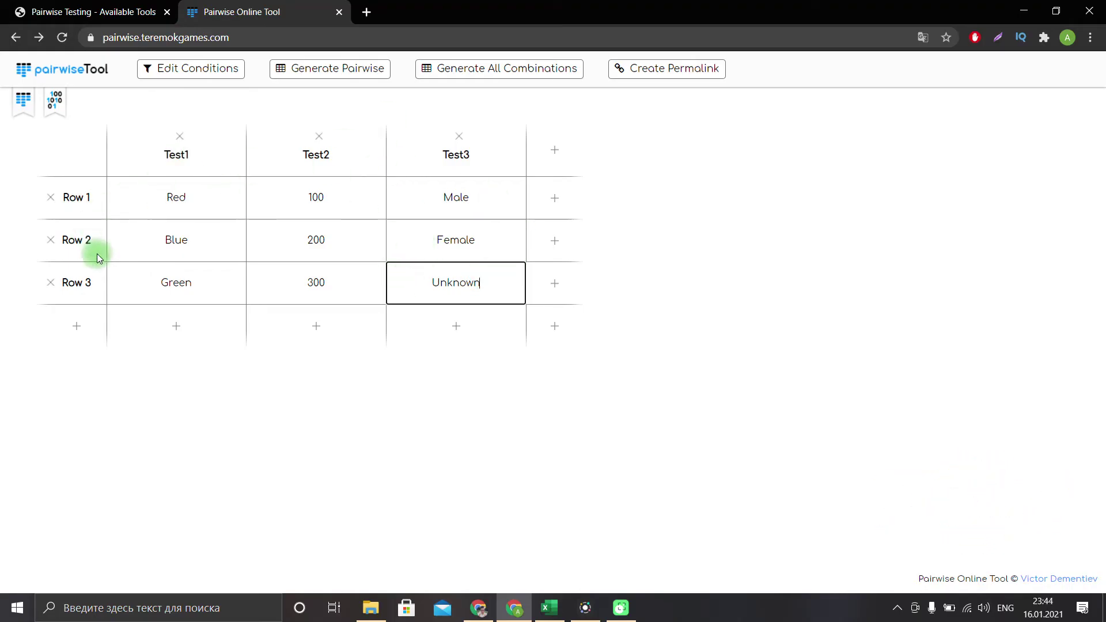
Step: Generate the pairwise combinations, review the downloaded Pairwise (1).xlsx in Excel, and return to the Pairwise Online Tool
left_click(329, 75)
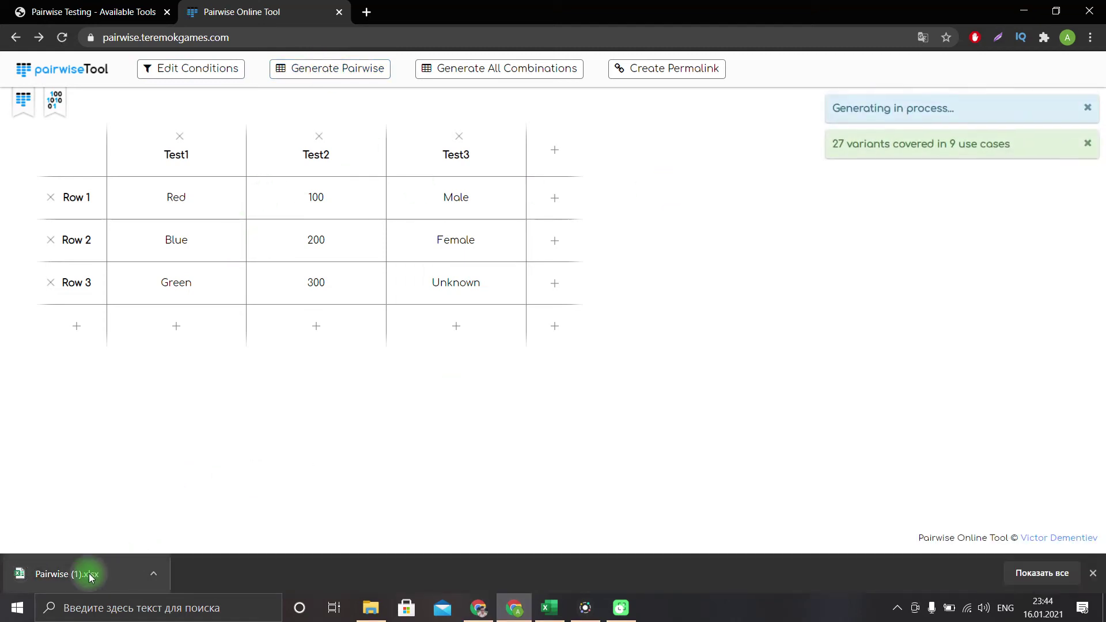
left_click(91, 577)
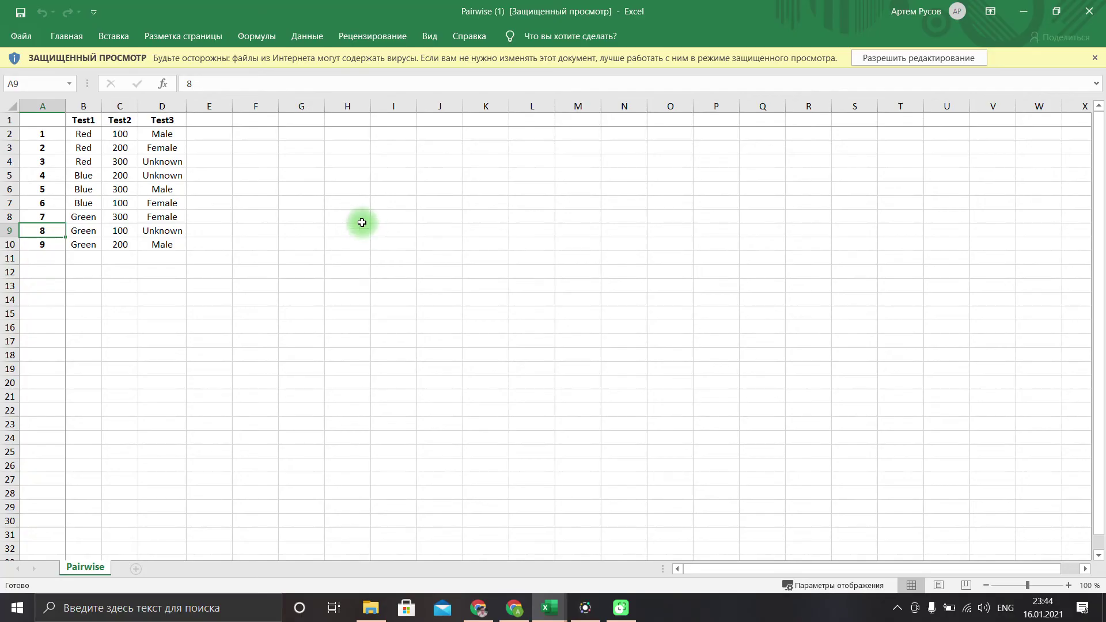
left_click(1015, 14)
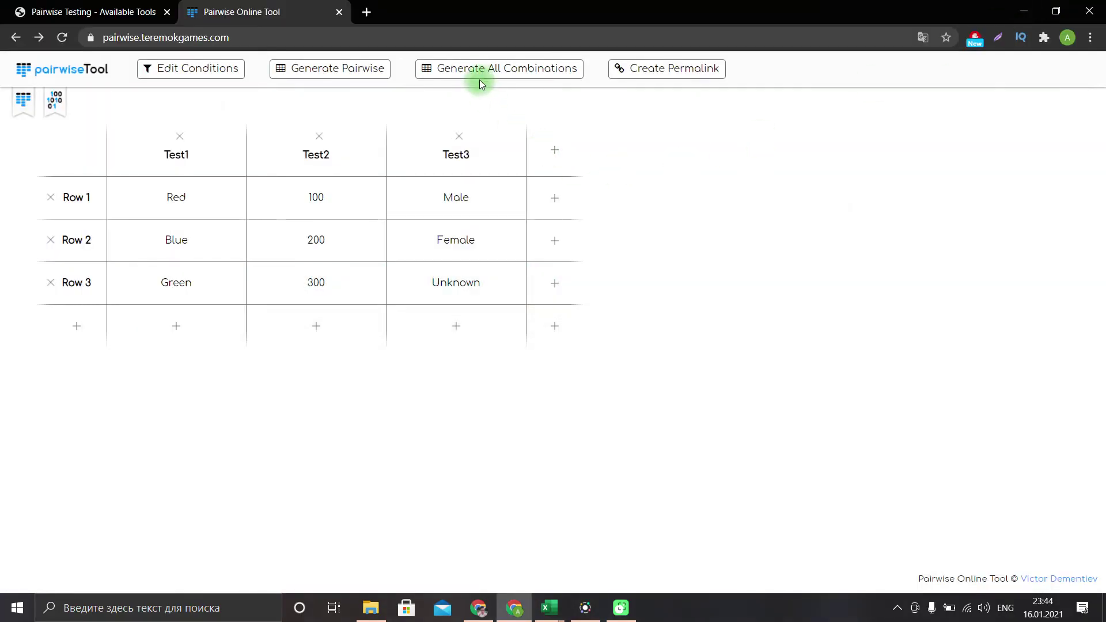
Step: Generate all combinations, review and close the downloaded AllCombinations (1).xlsx in Excel, and return to the Pairwise Online Tool
left_click(477, 77)
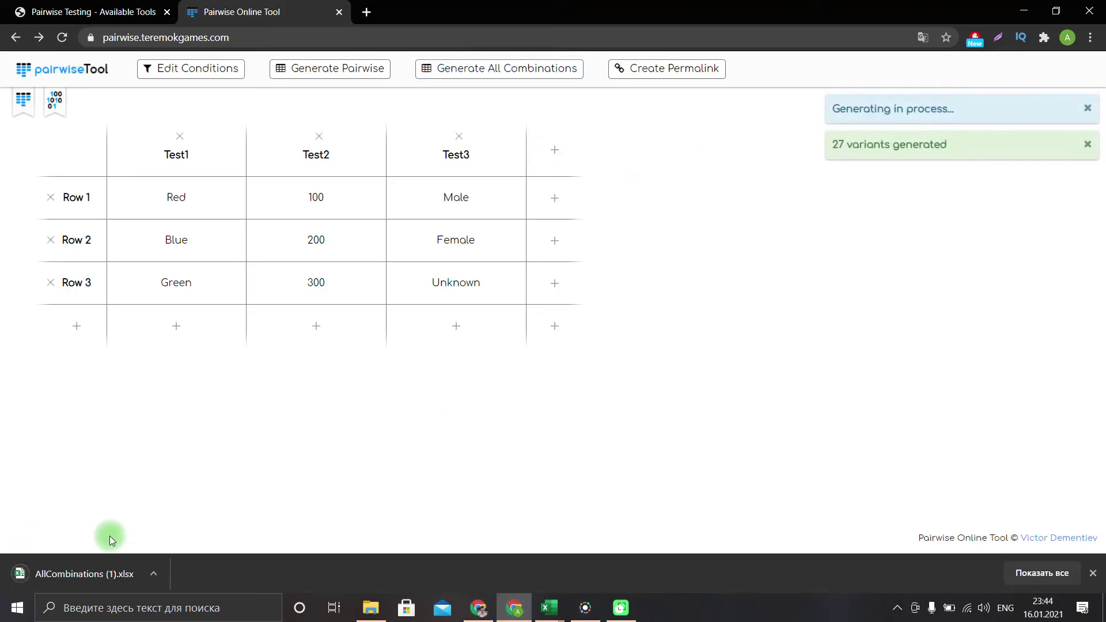
left_click(83, 575)
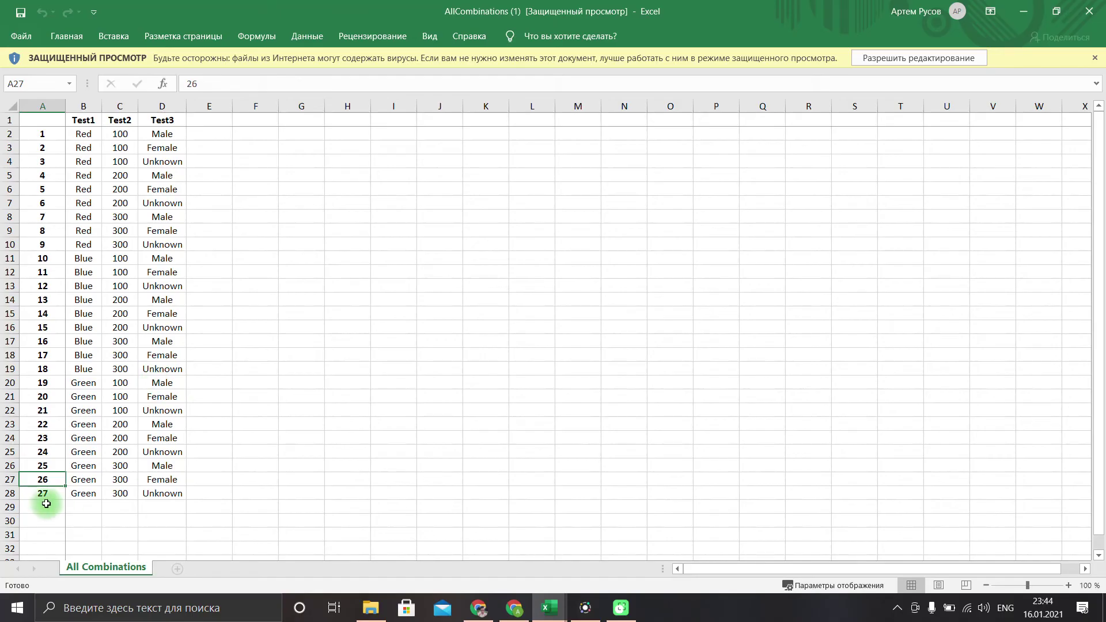
left_click(38, 498)
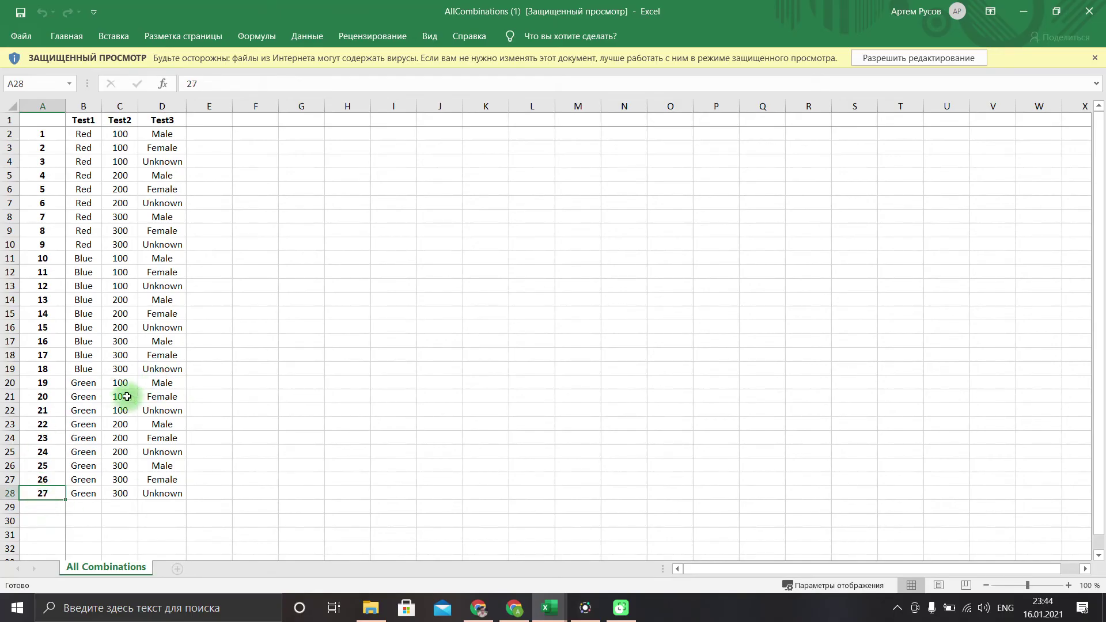
scroll(128, 398, "down", 3)
scroll(128, 398, "up", 3)
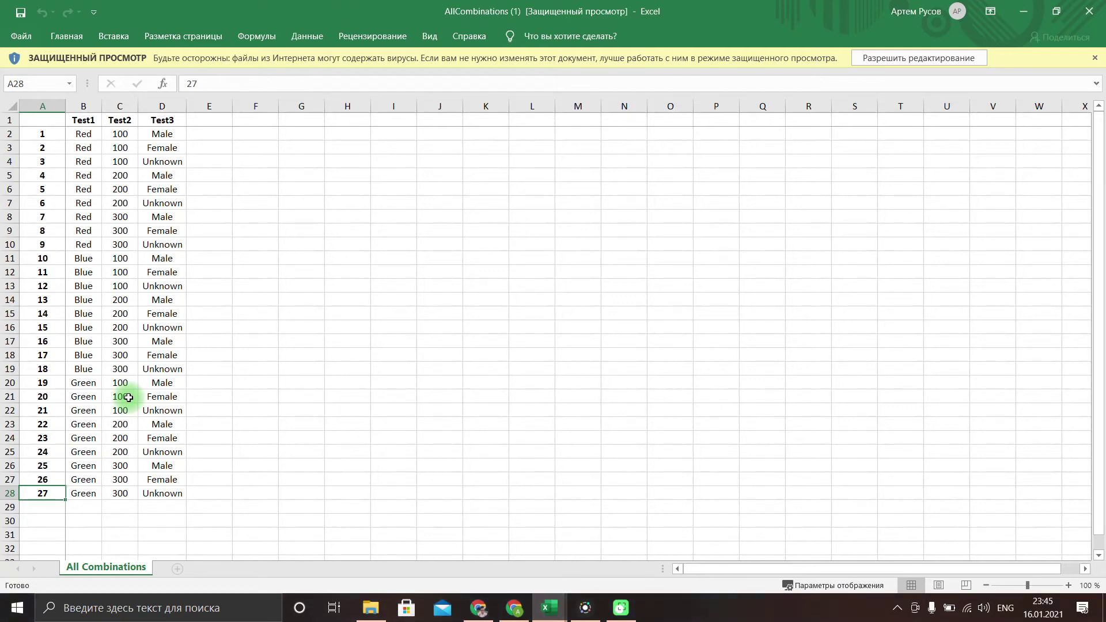
left_click(1087, 17)
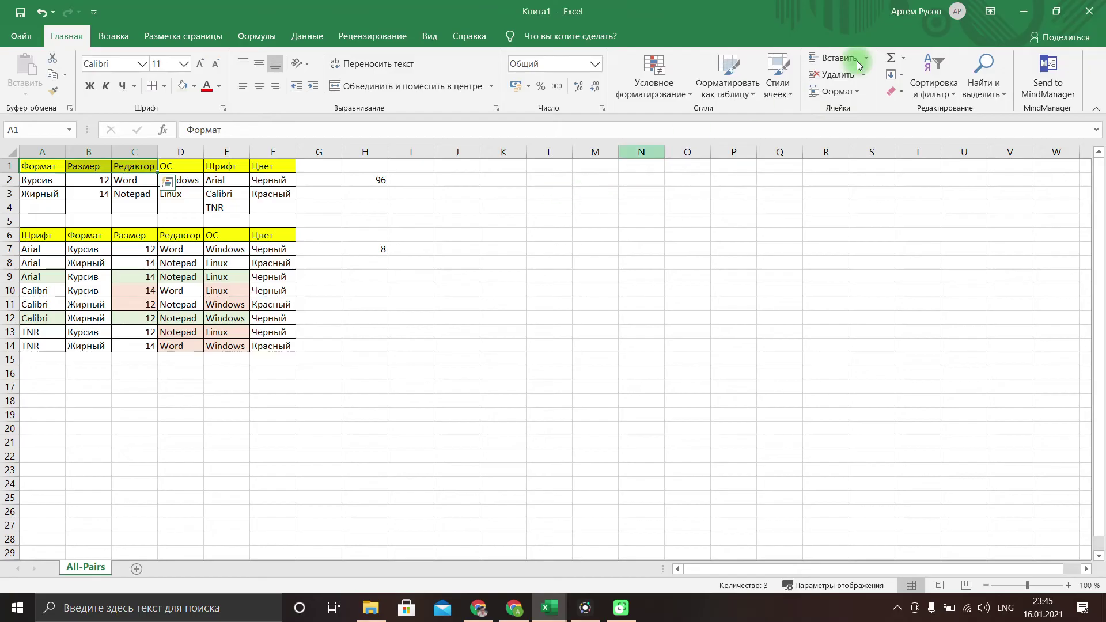
left_click(1024, 11)
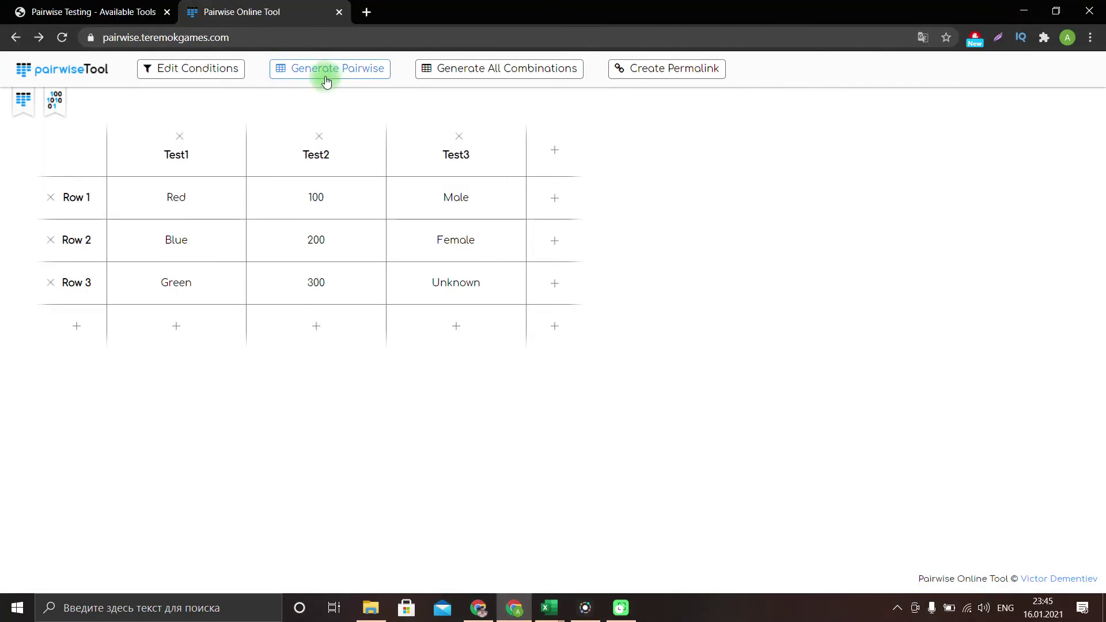
Step: Look through the list of available tools on pairwise.org and return to the Pairwise Online Tool
left_click(121, 12)
scroll(316, 334, "down", 12)
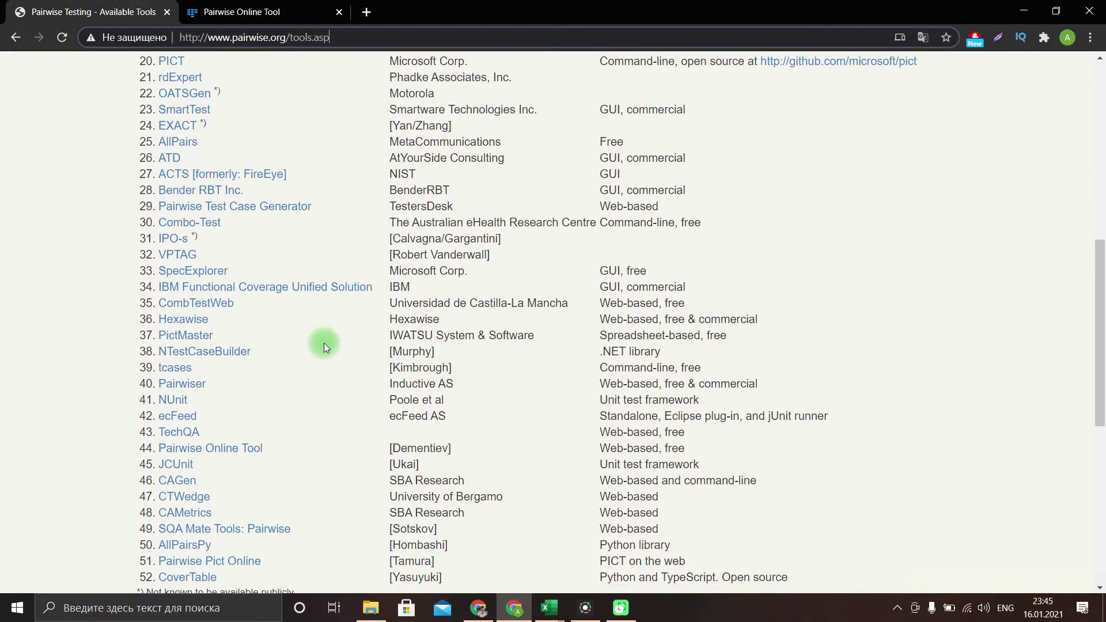
scroll(319, 353, "up", 5)
scroll(305, 377, "up", 7)
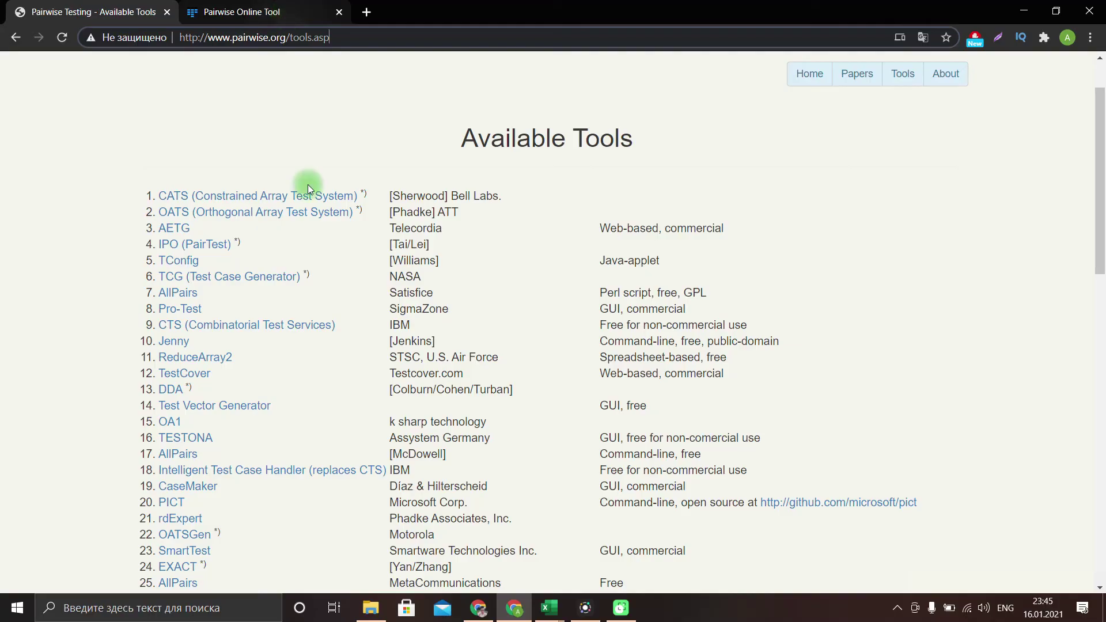
left_click(286, 15)
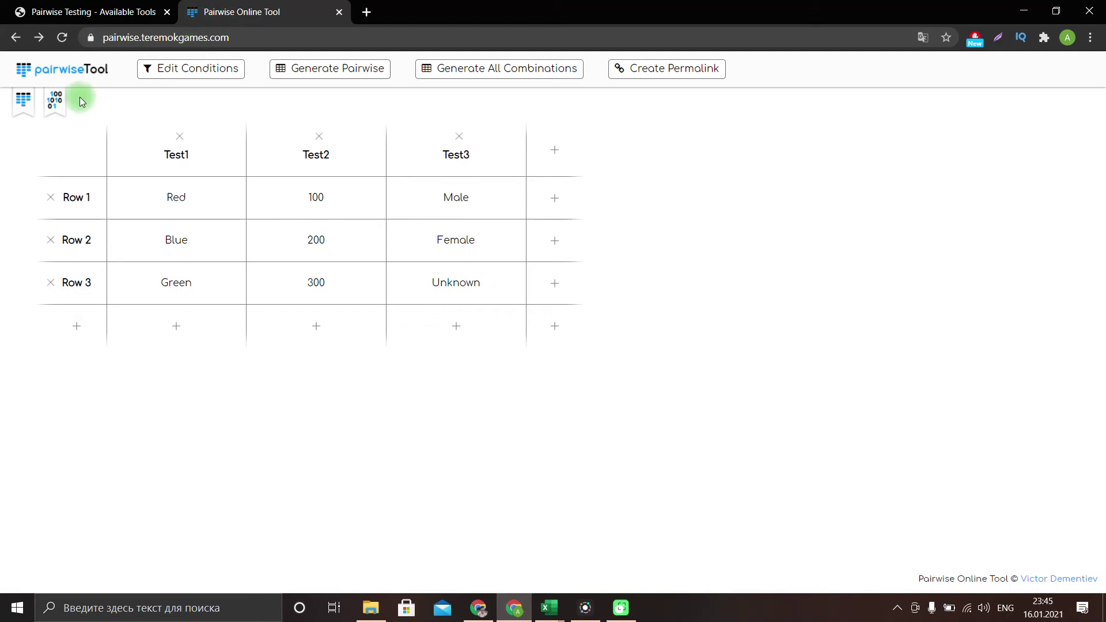
Step: Open the Online File Generator and set up a .jpg file named test with a size of 1 MB
left_click(55, 100)
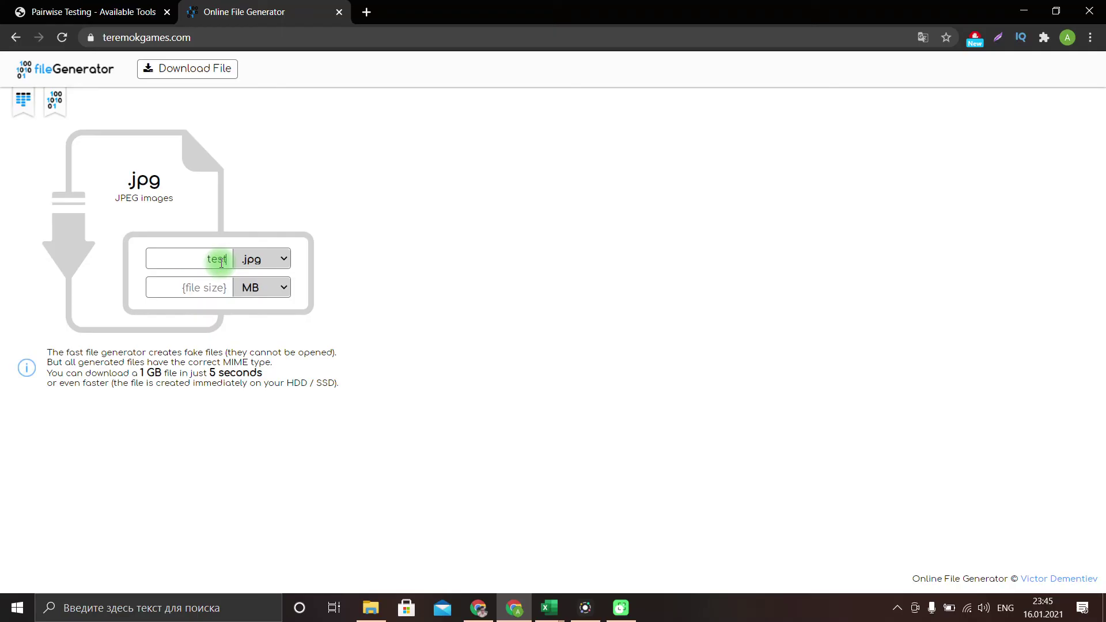
left_click(273, 285)
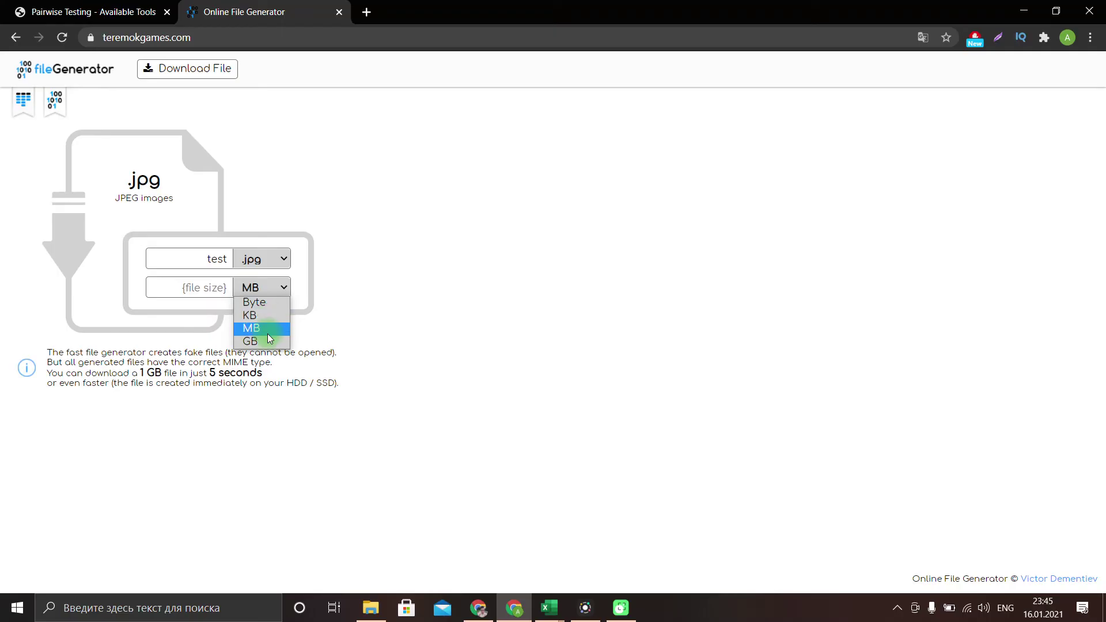
left_click(230, 290)
type("1")
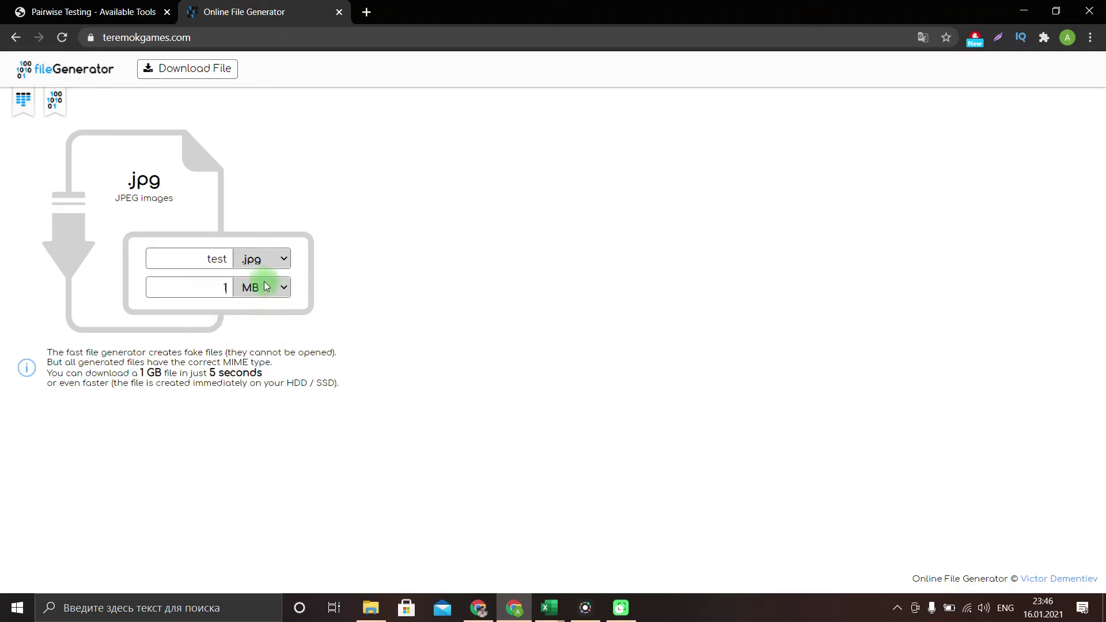
left_click(178, 68)
left_click(288, 260)
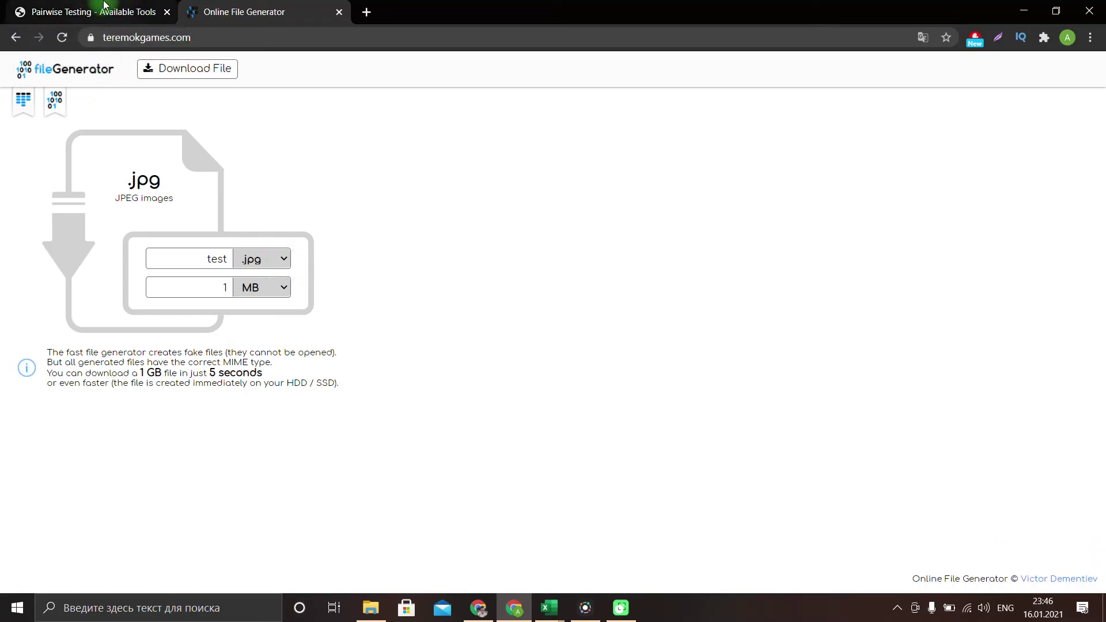
Step: Download the PICT installer from the Available Tools list on pairwise.org and launch it
left_click(104, 12)
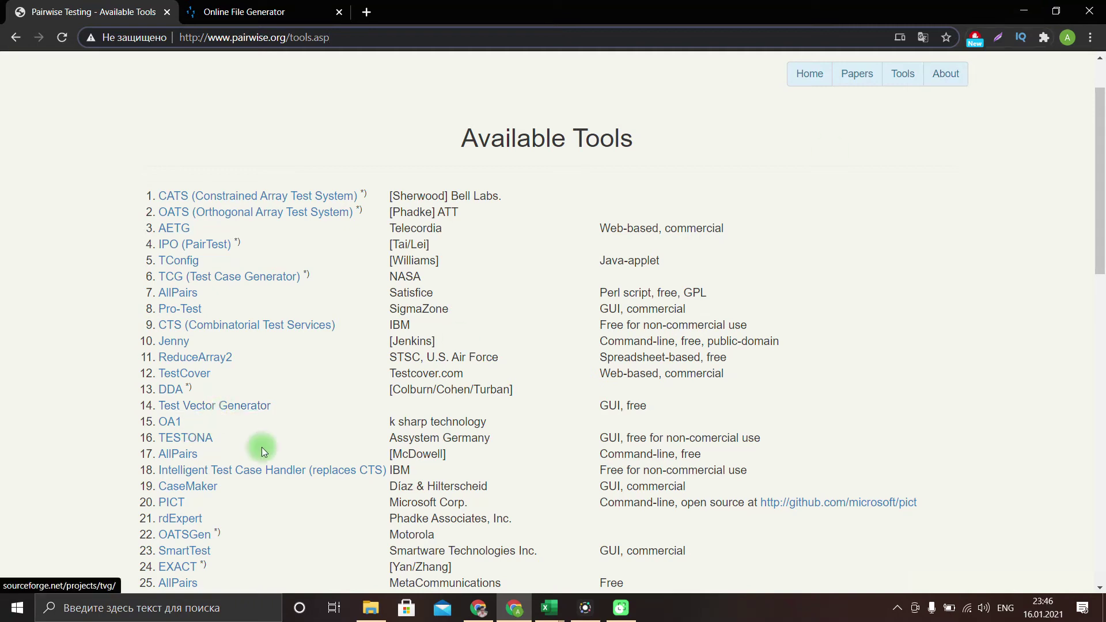
scroll(266, 392, "down", 1)
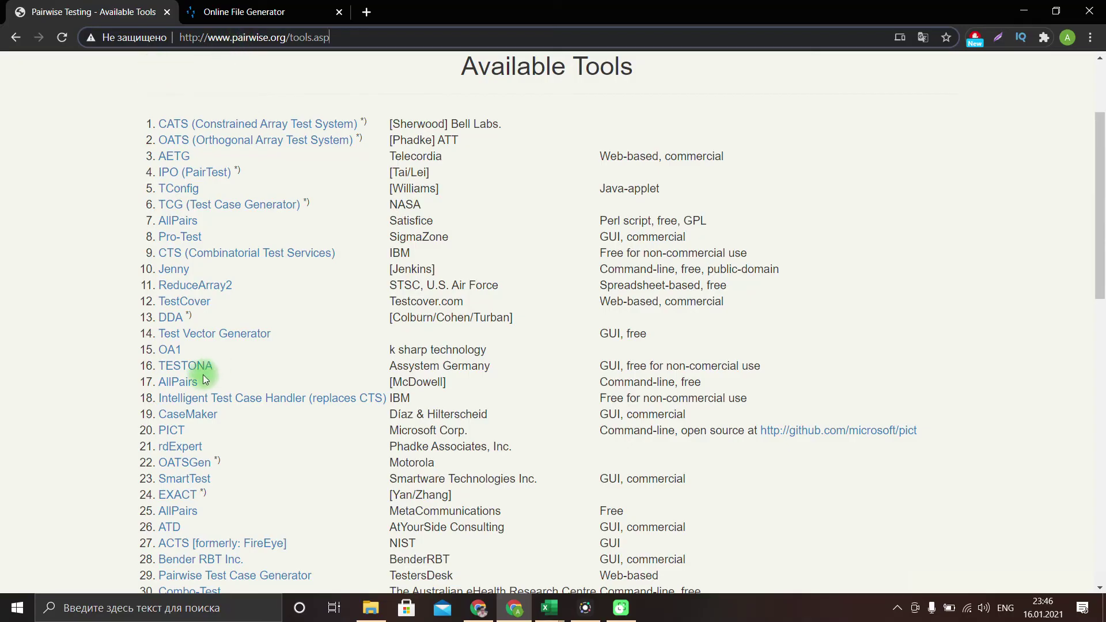
left_click(168, 431)
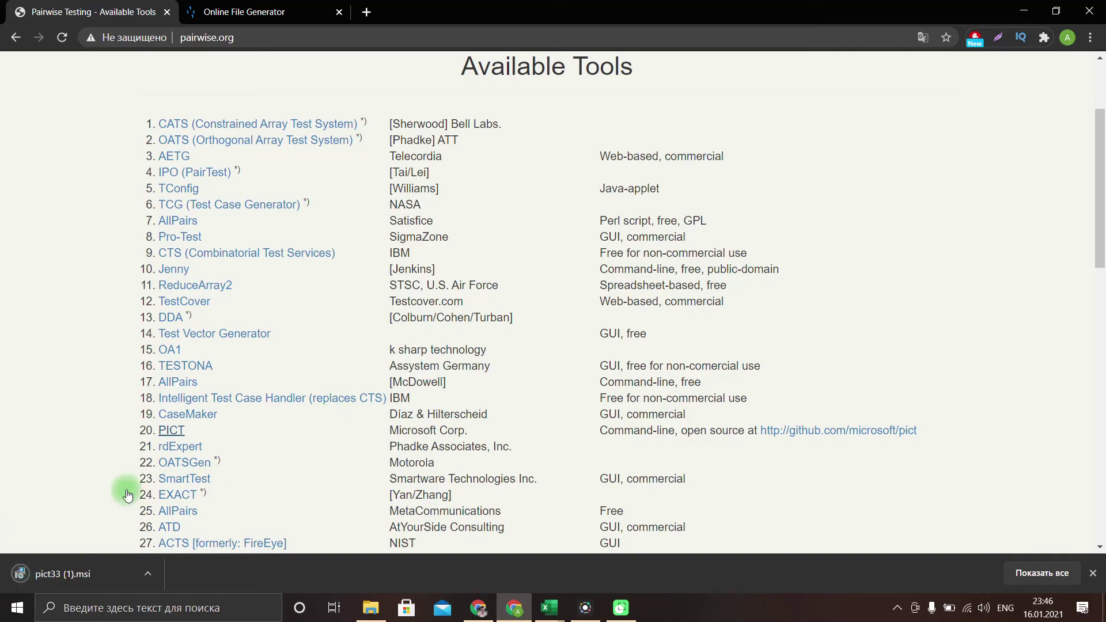
left_click(89, 581)
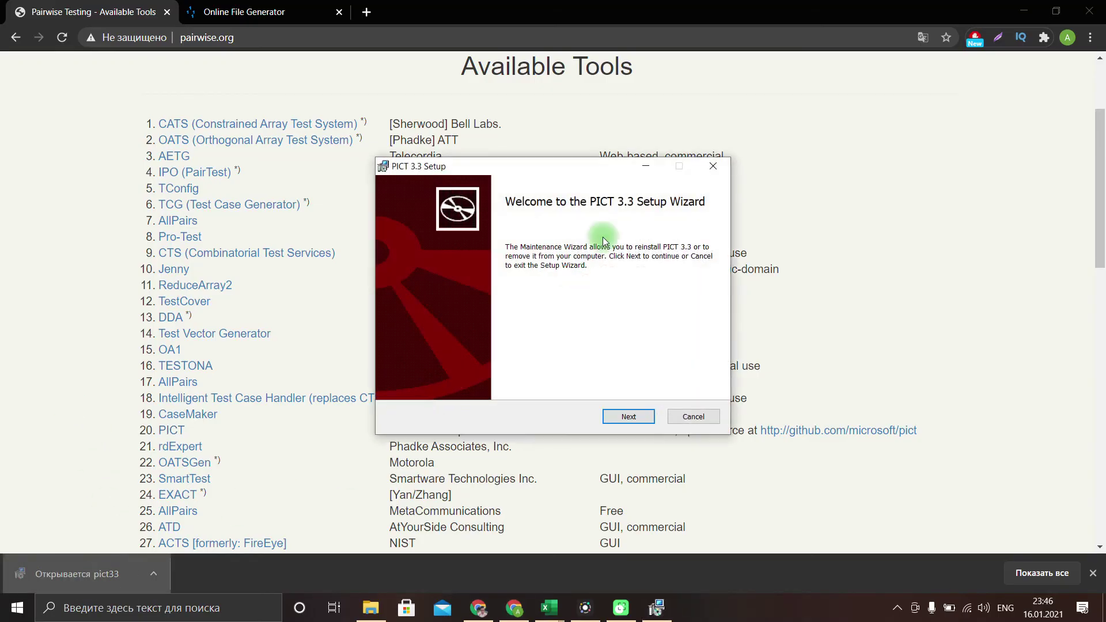
Step: View the reinstall and remove options of the PICT 3.3 setup, and cancel the setup
left_click(626, 418)
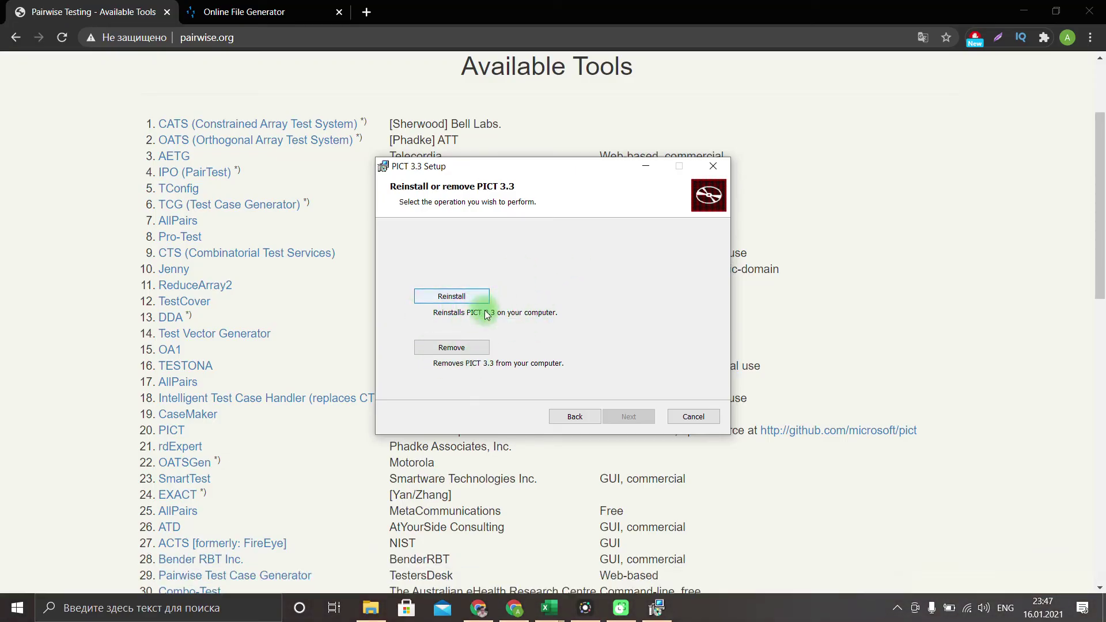
left_click(621, 423)
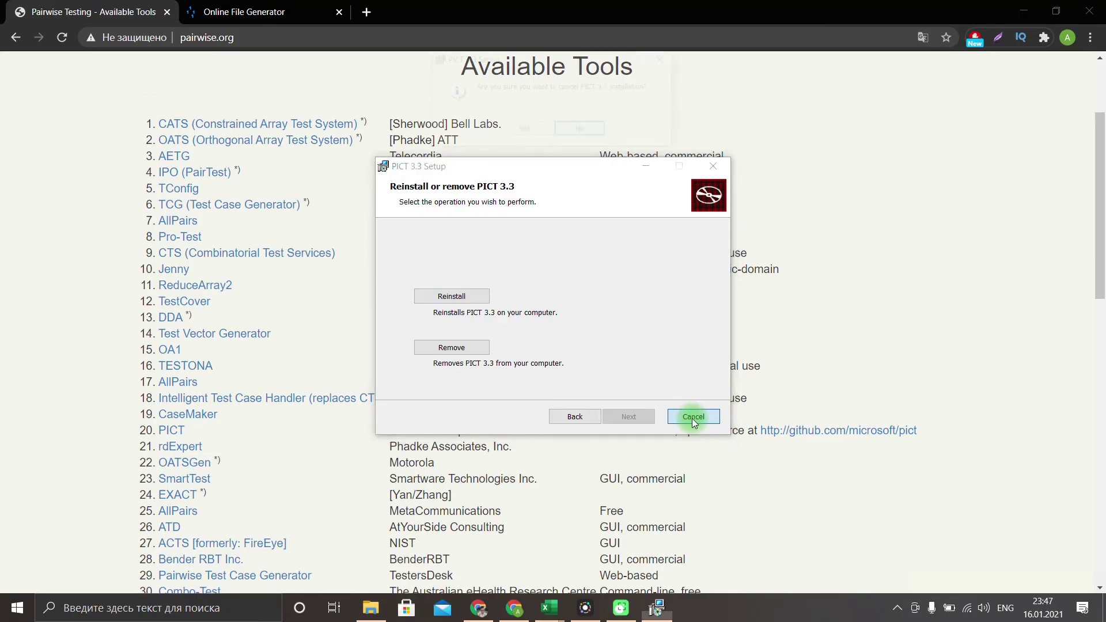
left_click(694, 419)
left_click(526, 128)
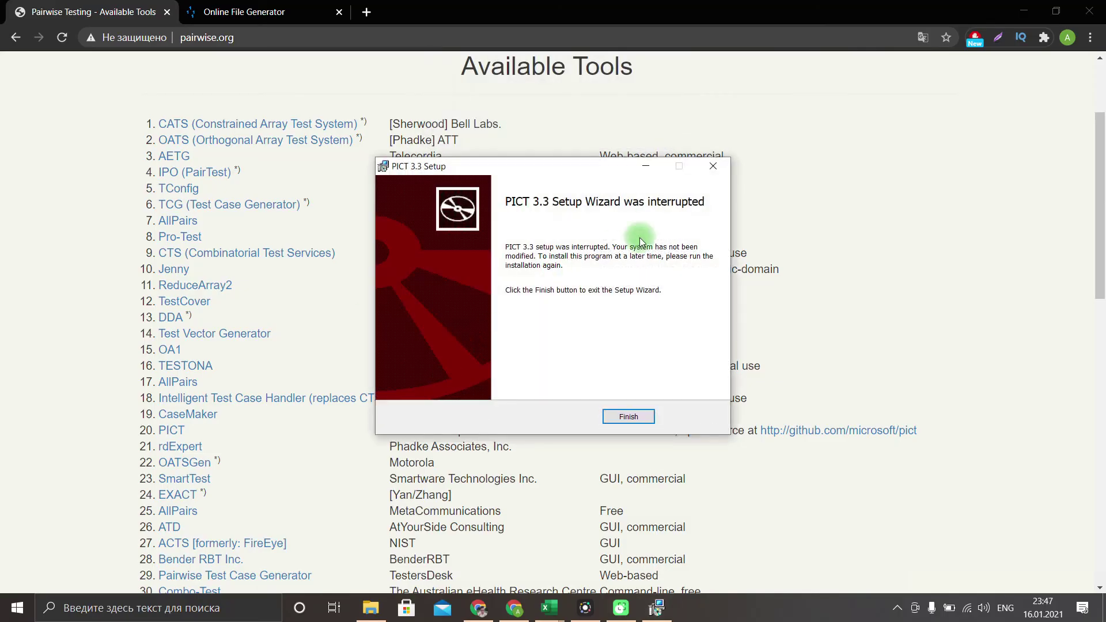
left_click(642, 413)
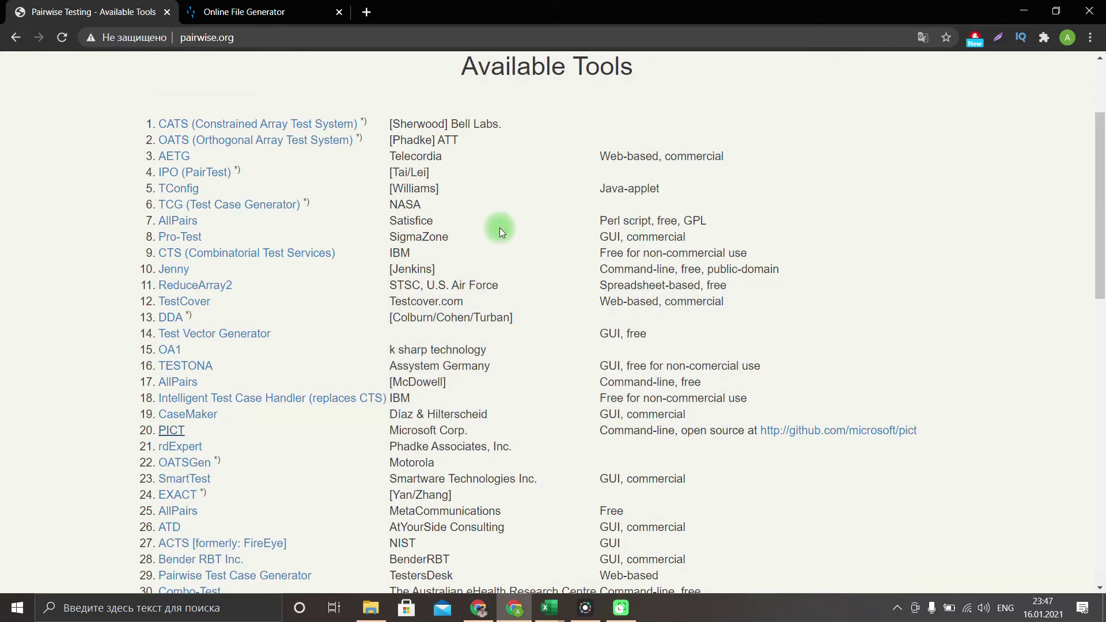
Step: Switch to the PICT folder in File Explorer, open a PowerShell window for that folder, and minimize it
left_click(368, 613)
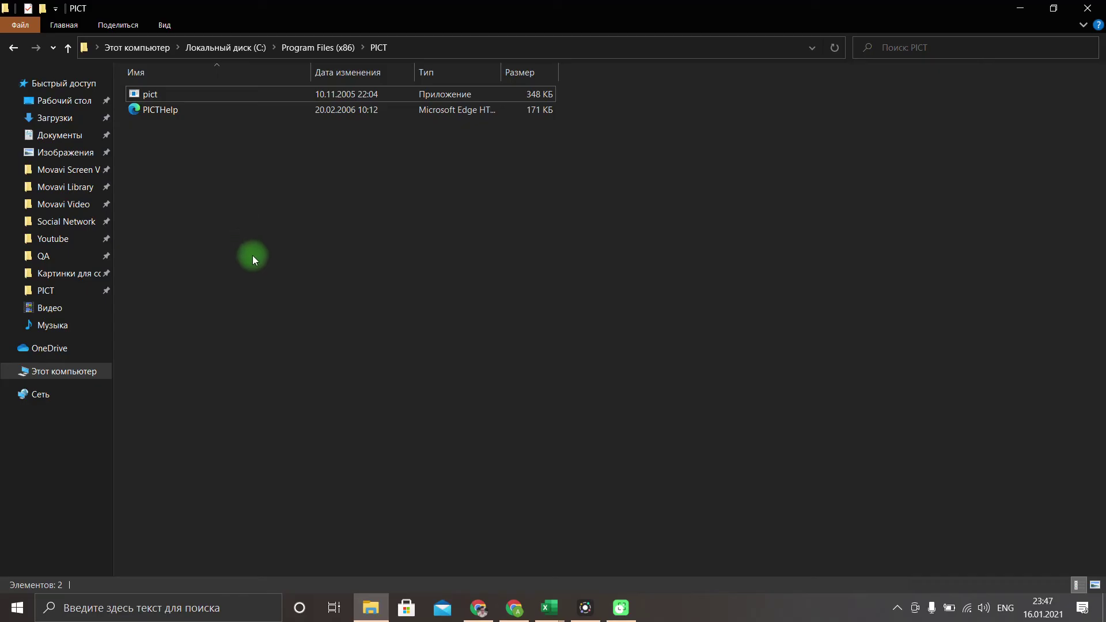
right_click(202, 269)
left_click(202, 193)
right_click(327, 186)
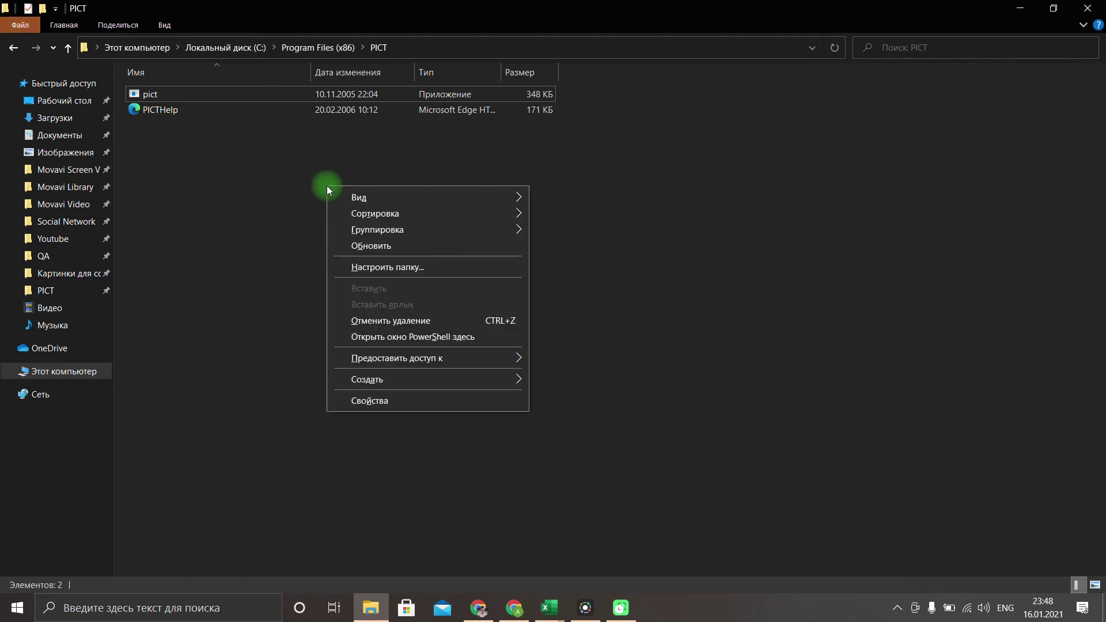
left_click(452, 340)
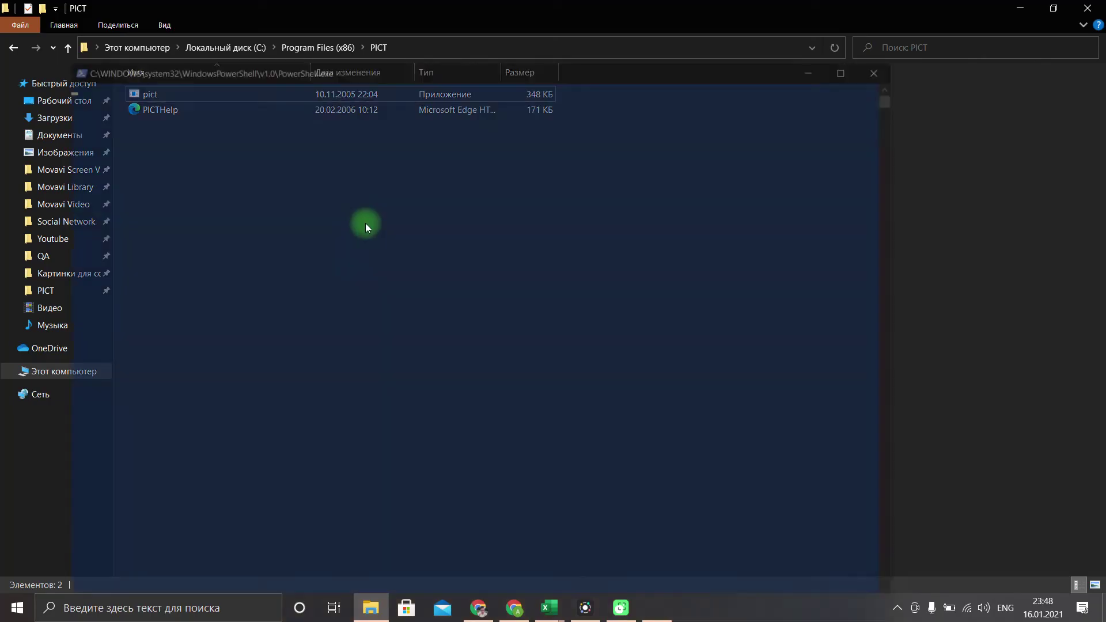
left_click_drag(510, 71, 521, 33)
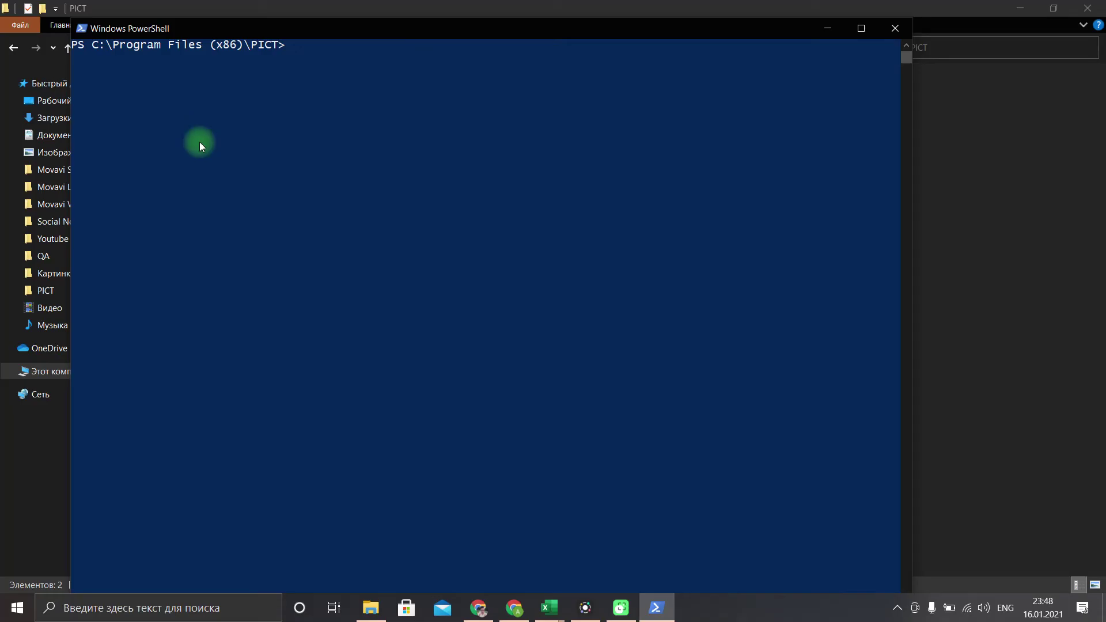
left_click(820, 28)
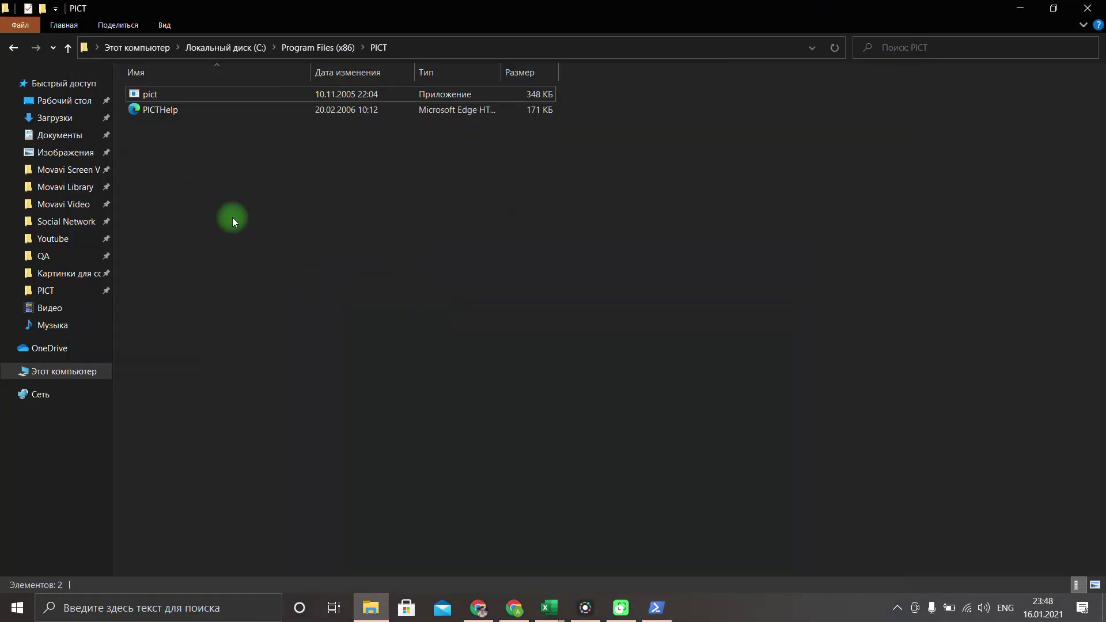
Step: Create a new text document named initial in the PICT folder
right_click(220, 189)
mouse_move(301, 374)
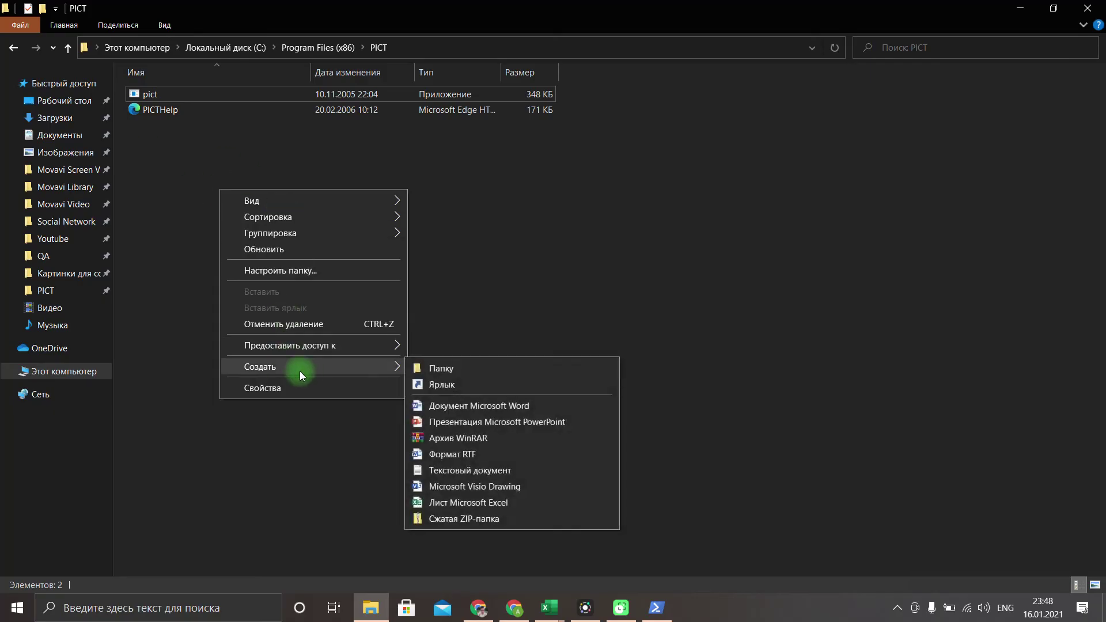
left_click(485, 469)
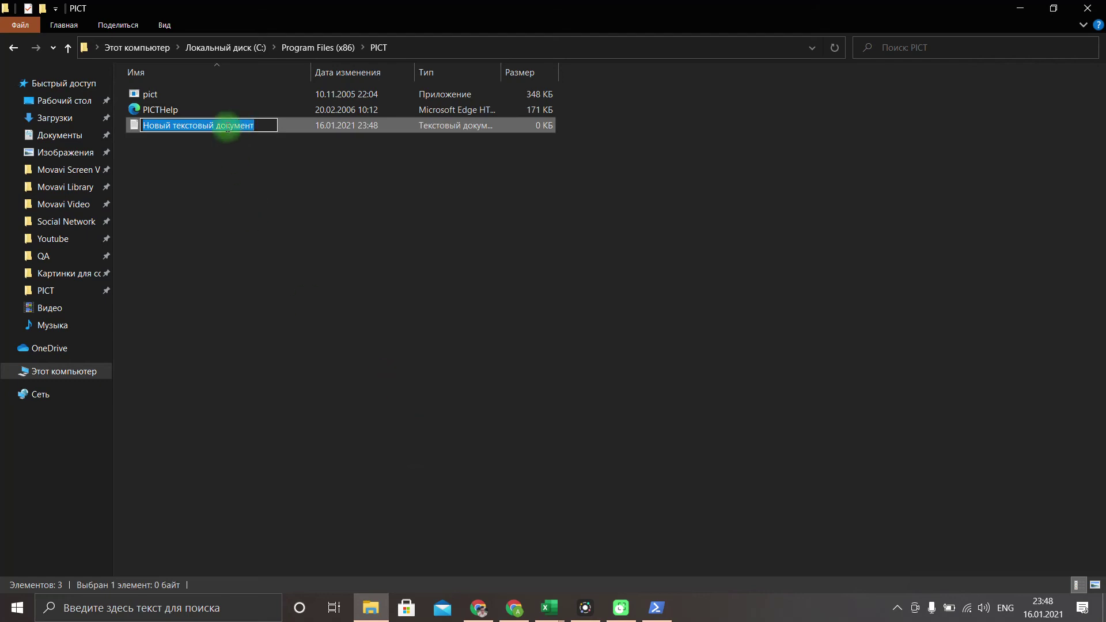
type("initial")
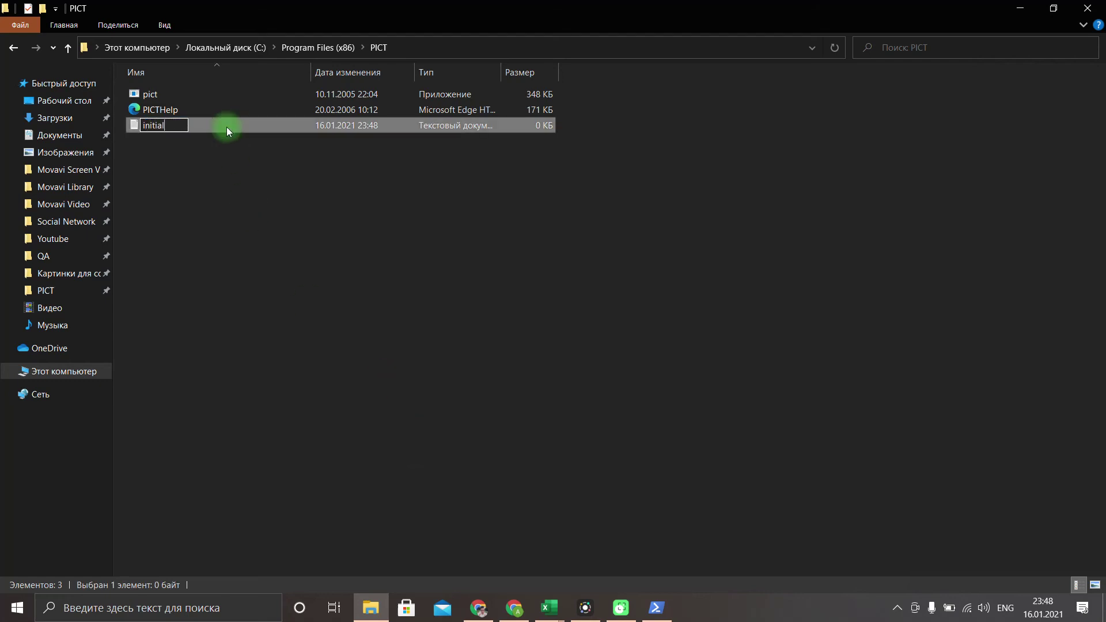
key("Return")
Step: Enter the lines "Gender: M, F, U", "Age: 18, 21, 45" and "State: NY, AL" in the initial file, then save and close it
double_click(162, 93)
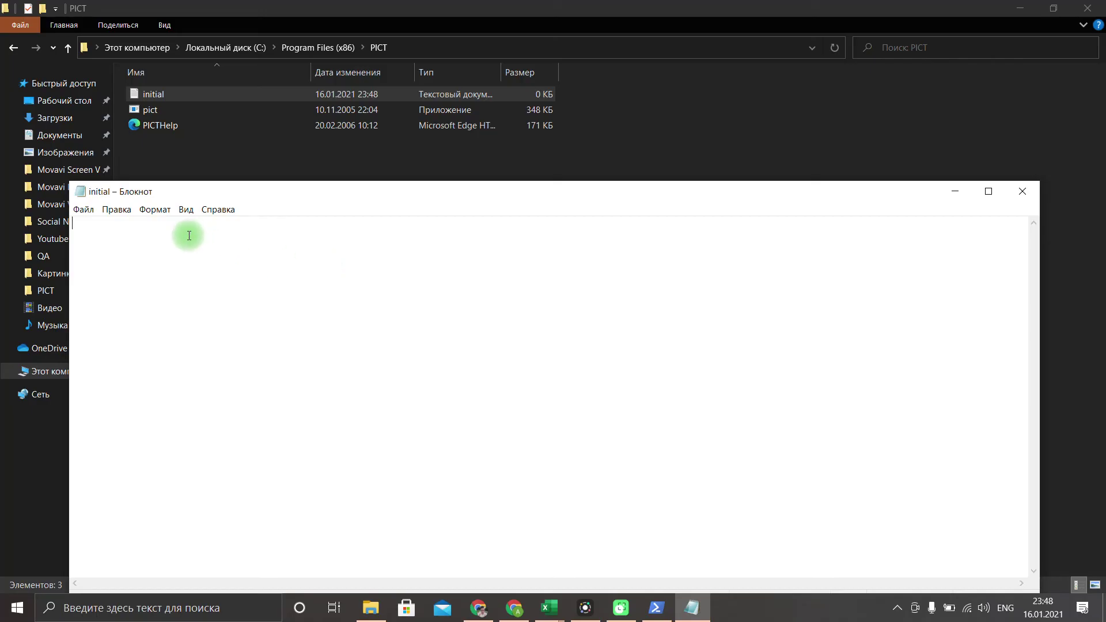
type("Gender: M,")
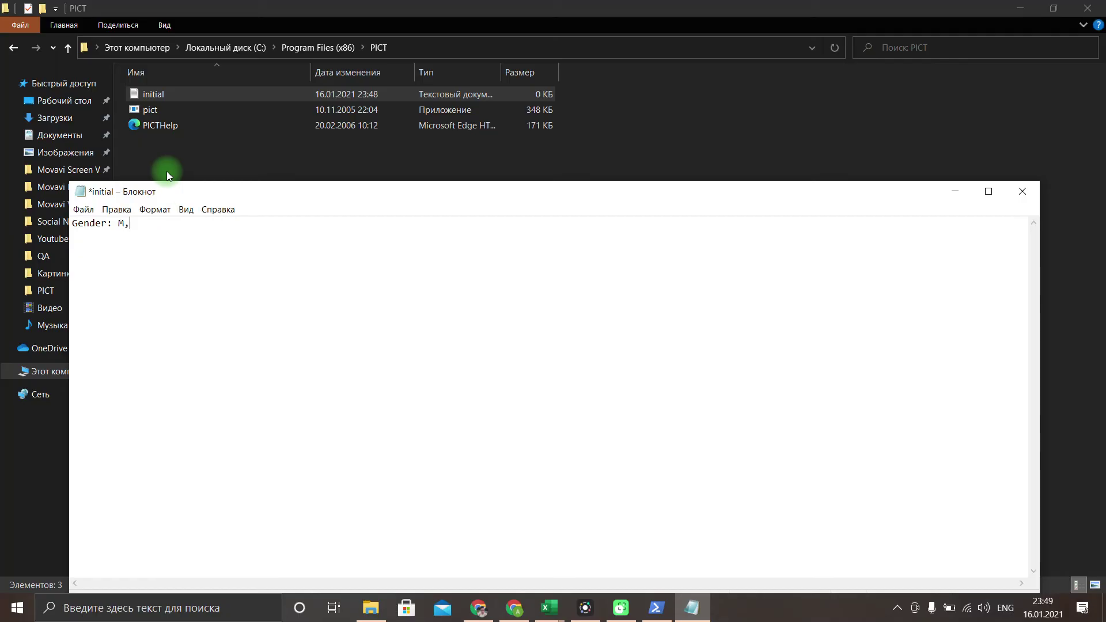
type(" F, U")
key("Return")
type("Age: 18, 21, 45")
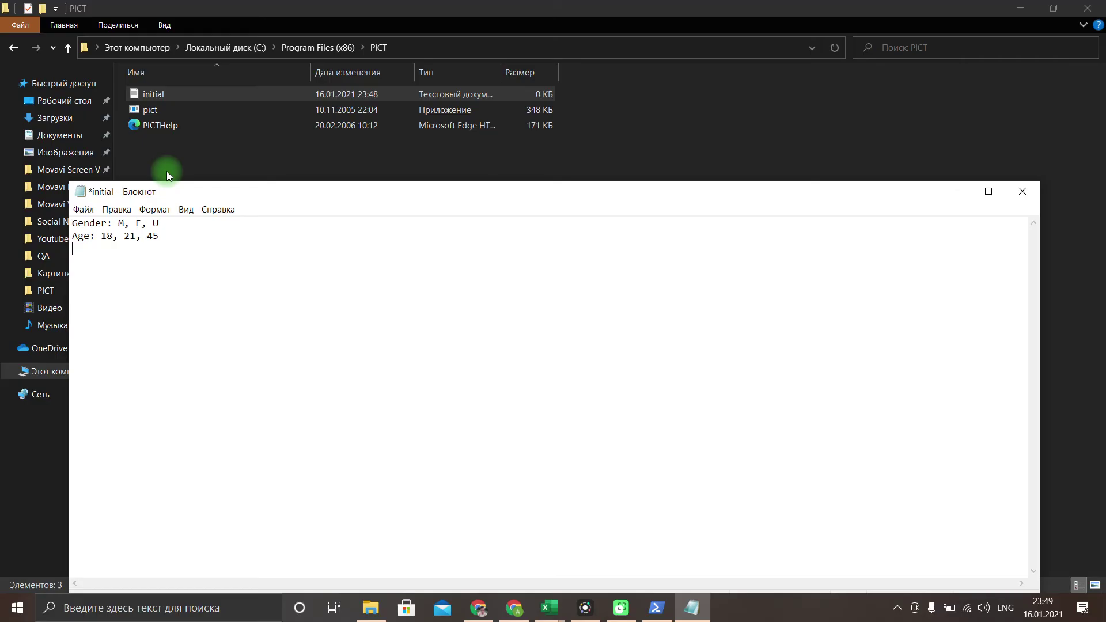
key("Return")
type("State: NY, AL")
key("ctrl+s")
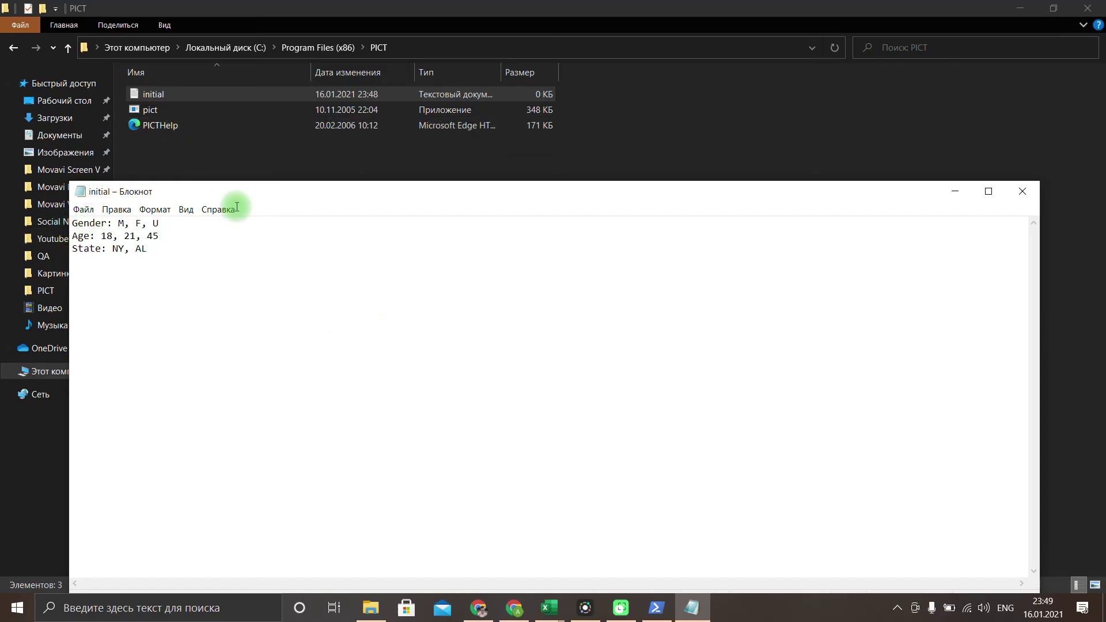
left_click(1023, 191)
Step: Switch to the PowerShell window and run pict.exe initial.txt > test_cases.xls in the PICT folder
left_click(287, 223)
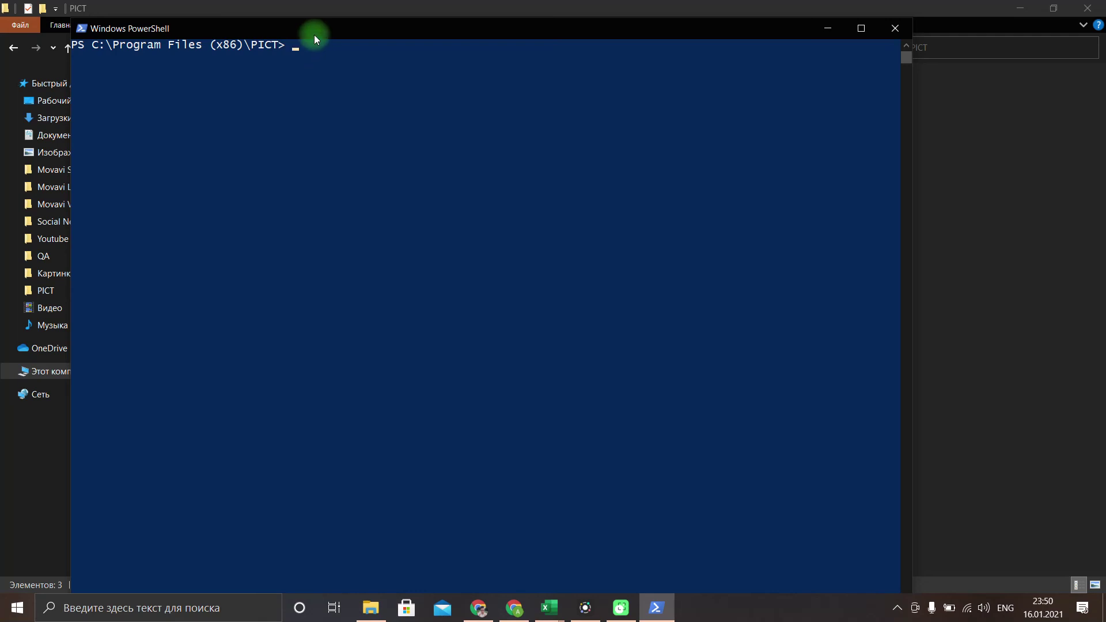
left_click_drag(320, 30, 342, 26)
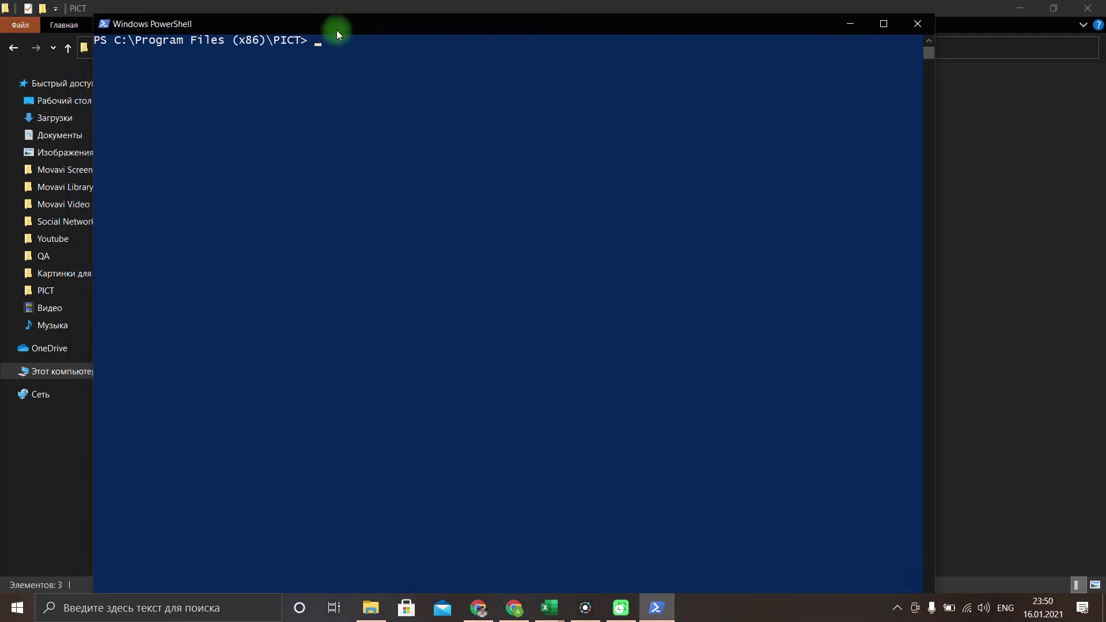
left_click(321, 43)
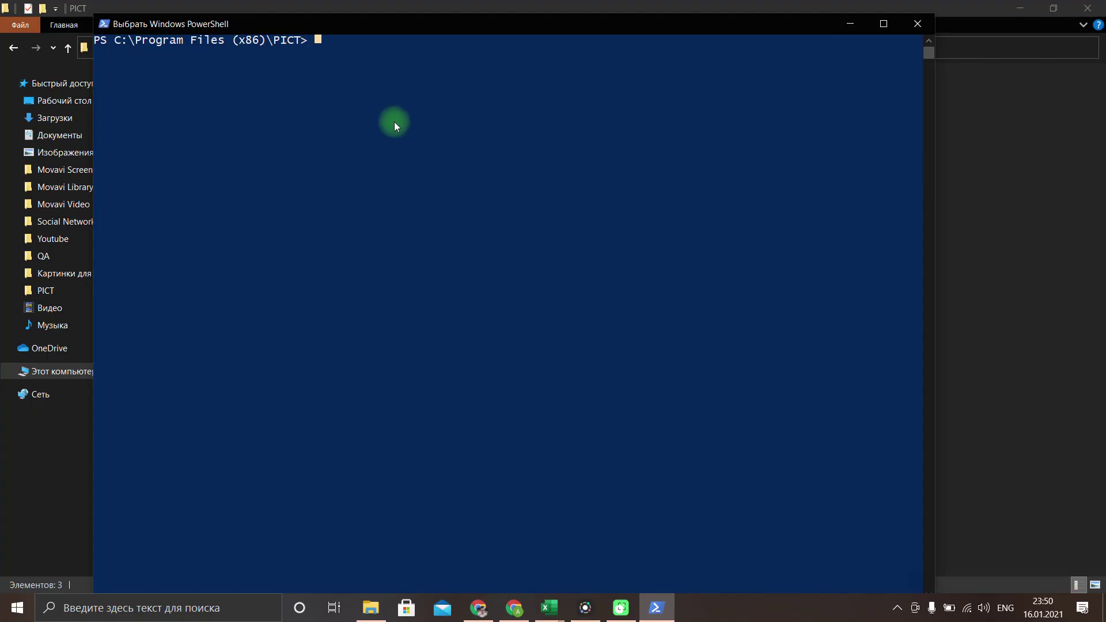
type("pict.exe")
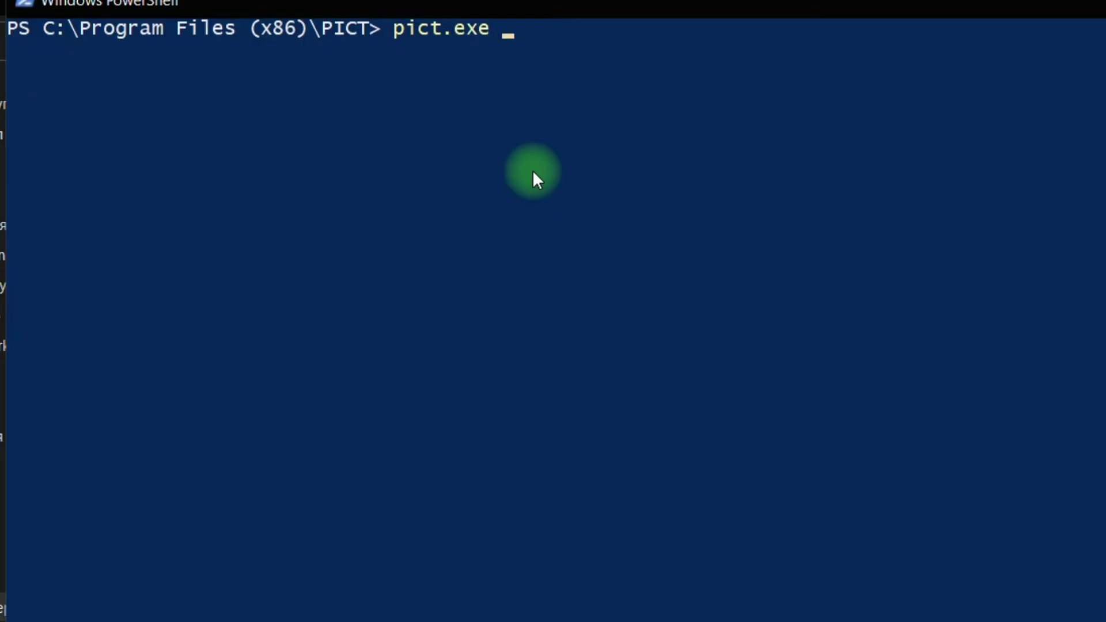
type(" initial.")
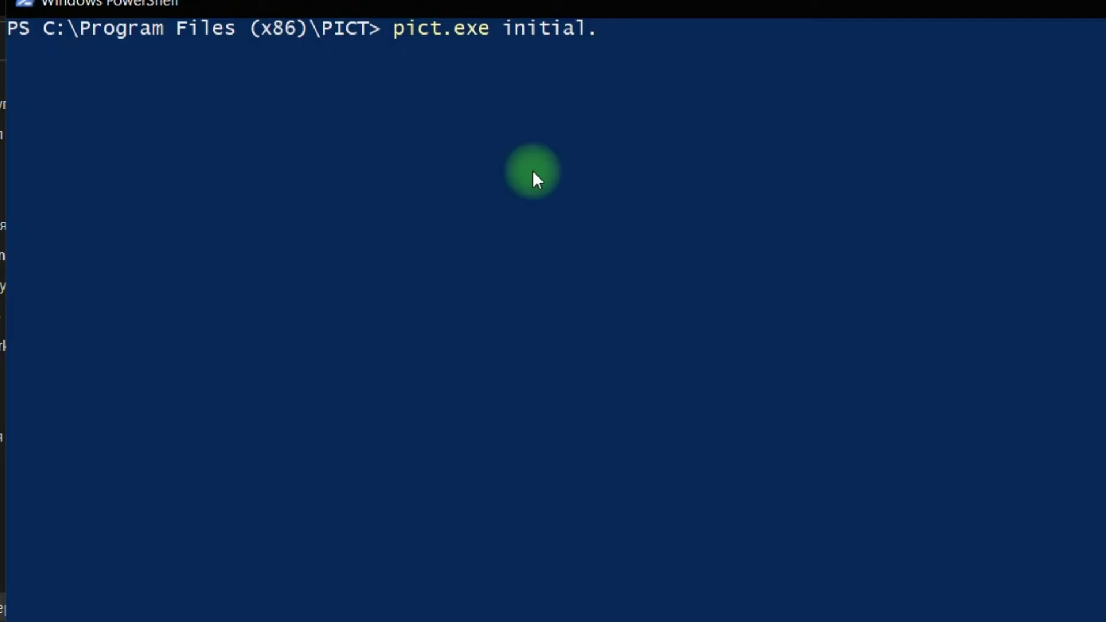
type("txt >")
type("test")
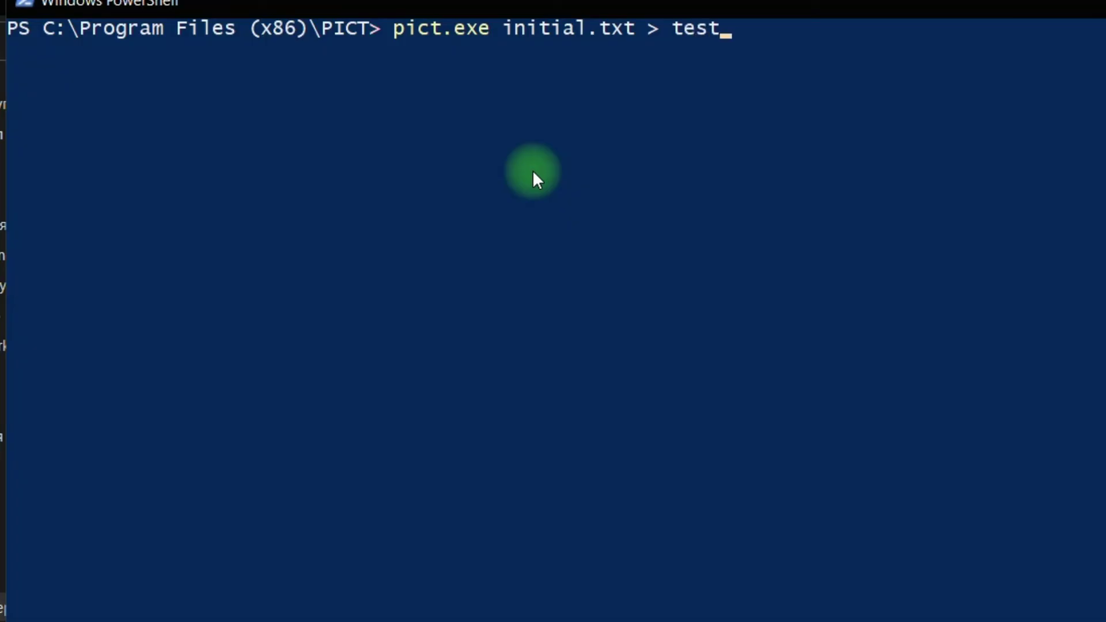
type("_cases.xls")
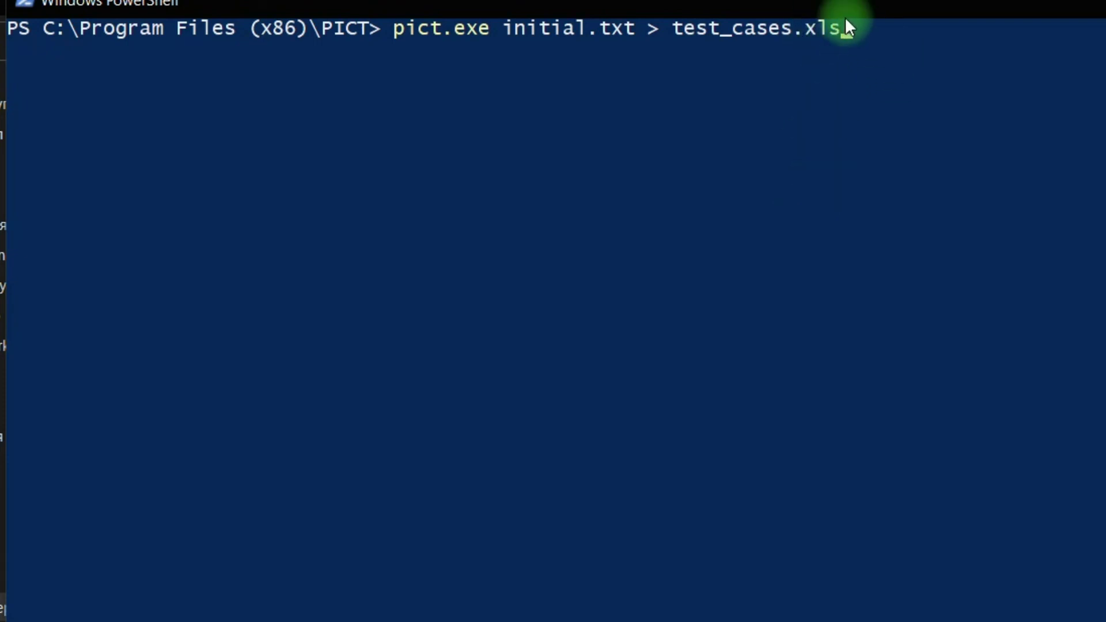
key("Return")
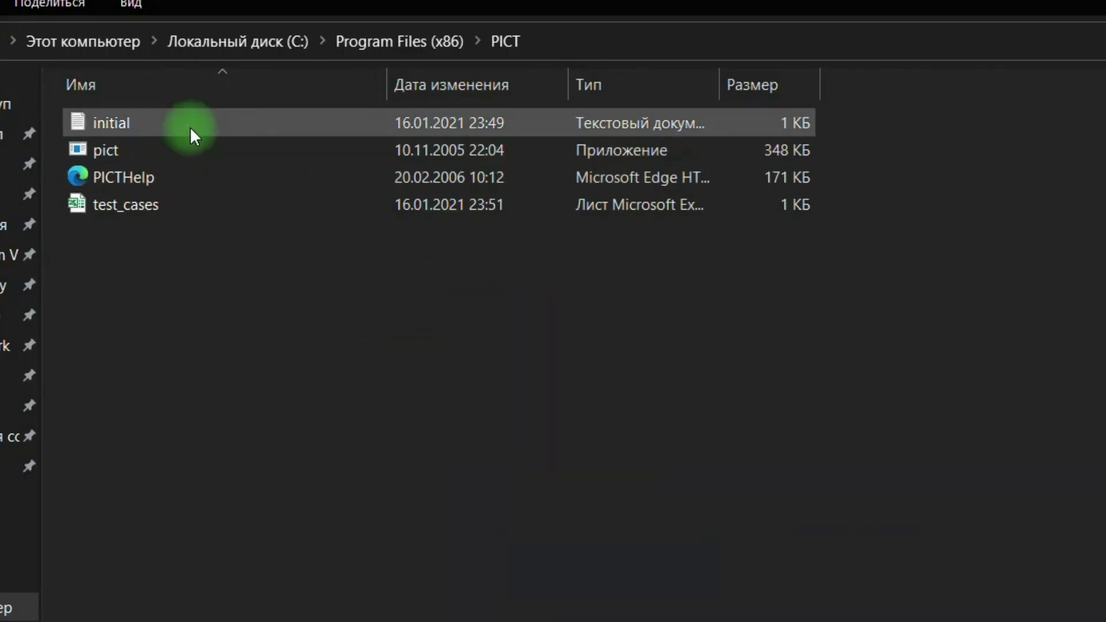
Step: Open the test_cases file in Excel, accepting the format warning, and fill the Gender, Age and State header cells yellow
left_click(141, 205)
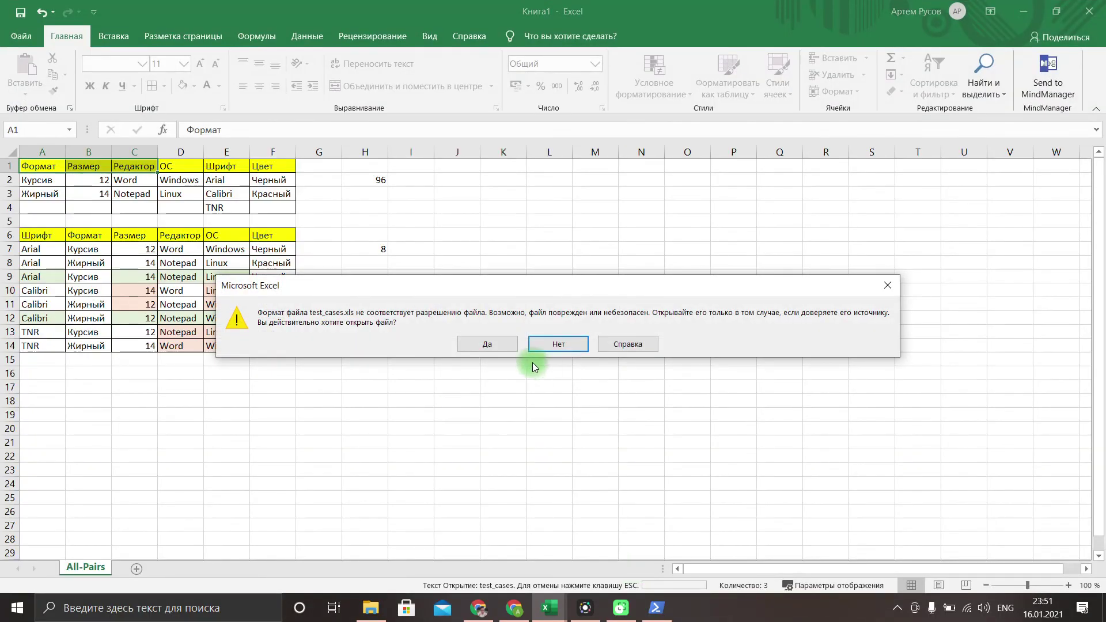
left_click(483, 344)
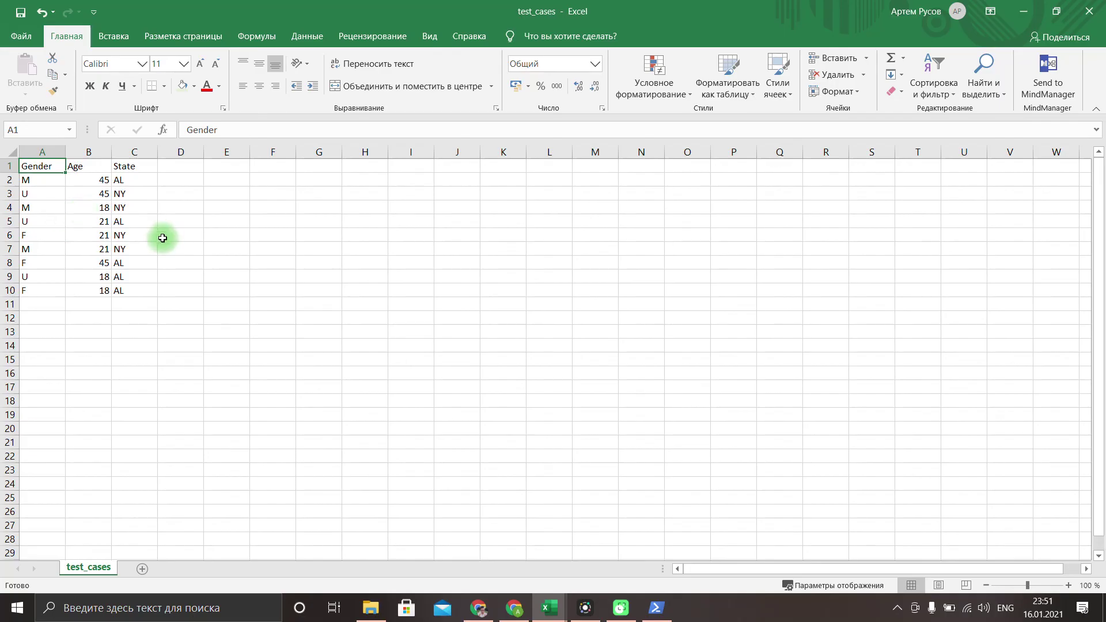
left_click_drag(126, 169, 40, 169)
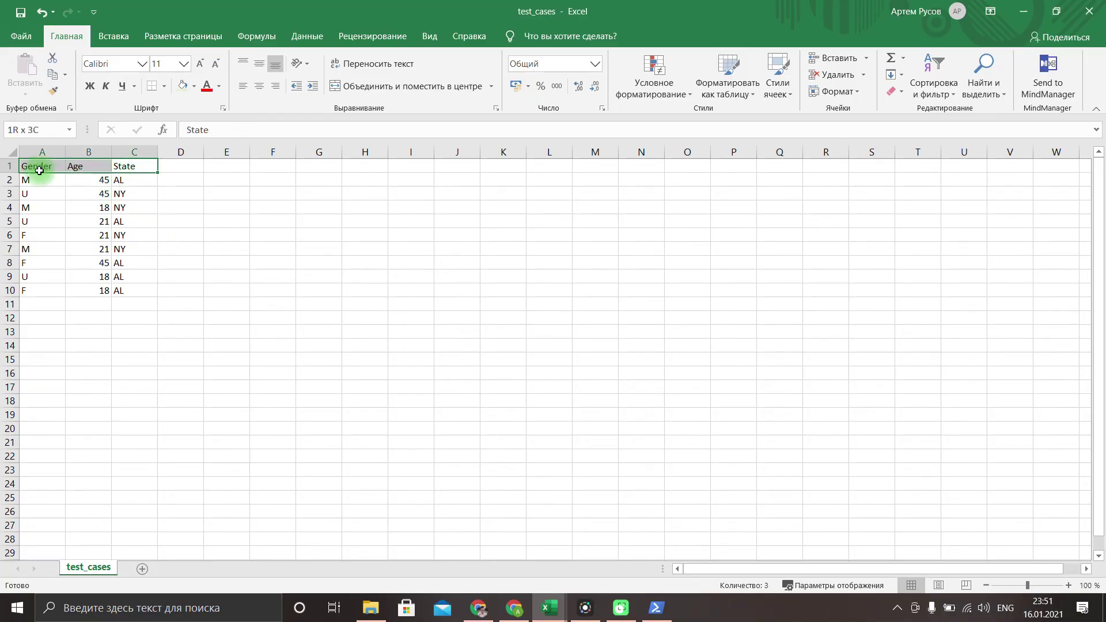
left_click(195, 86)
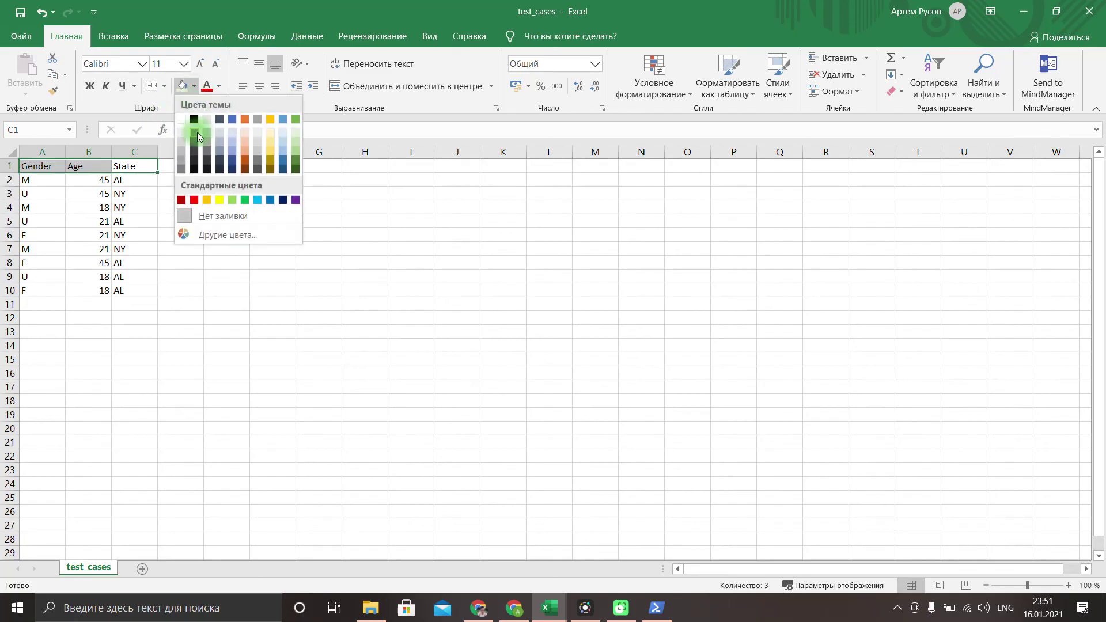
left_click(219, 200)
Step: Center the test case values in cells A2:C10 horizontally
left_click(138, 294)
left_click_drag(137, 296, 27, 180)
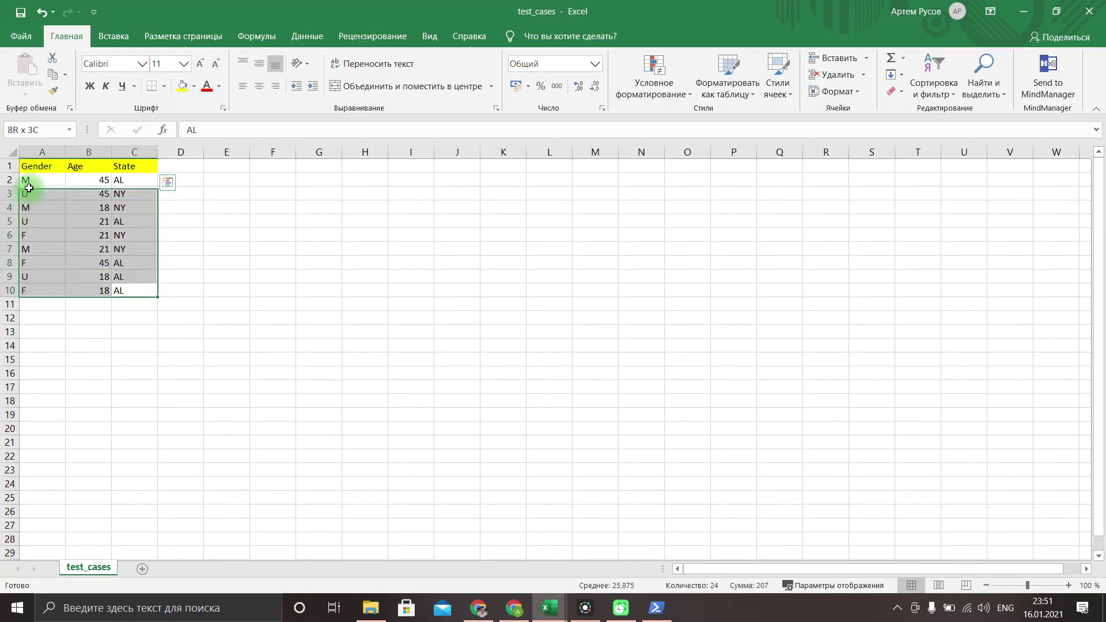
left_click(260, 86)
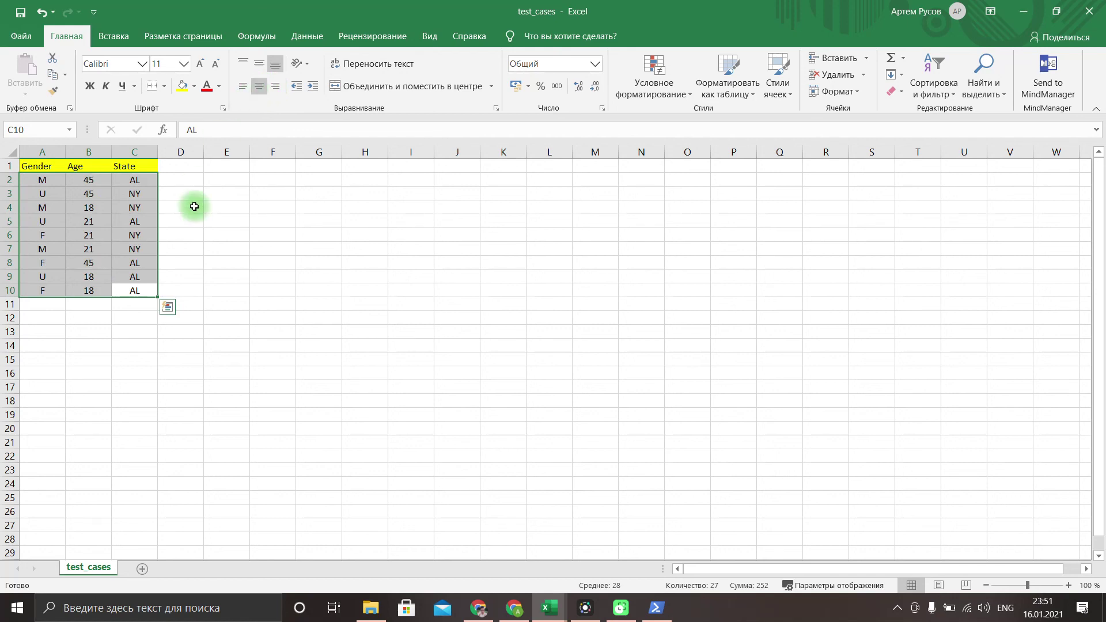